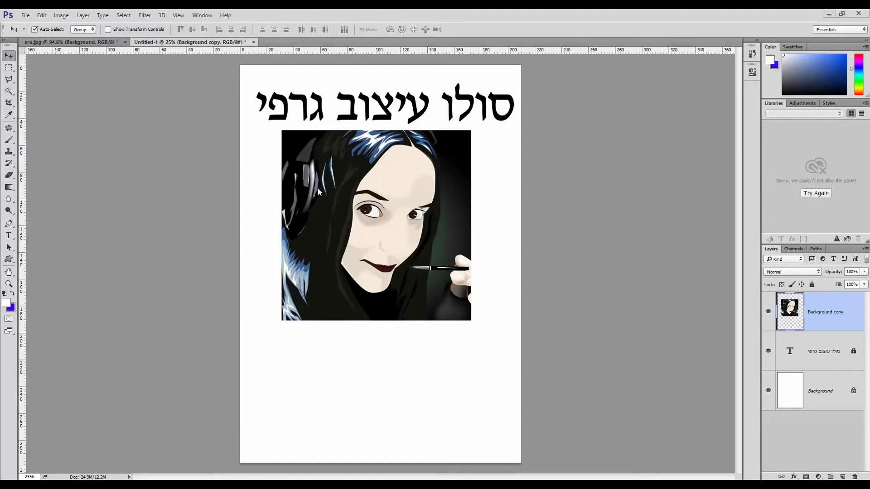
Scale the portrait down proportionally and place it horizontally centred just under the Hebrew title
{"action": "left_click_drag", "start_coordinate": [332, 196], "coordinate": [329, 201]}
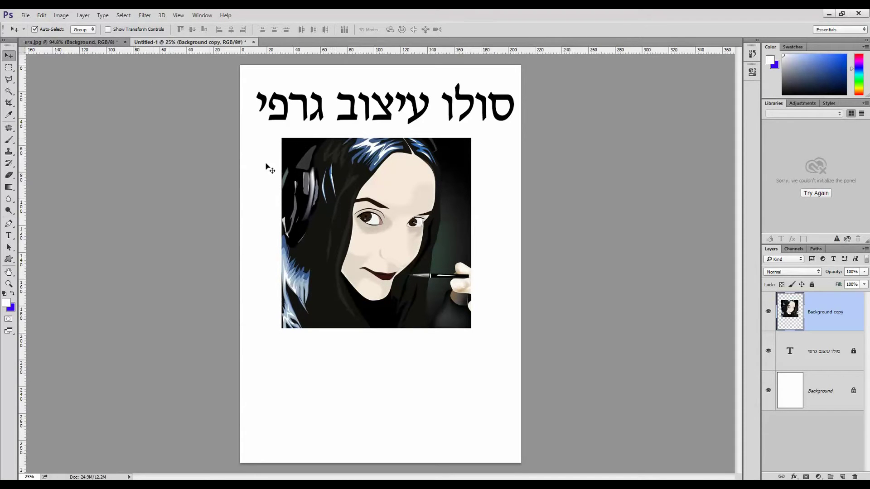
{"action": "left_click_drag", "start_coordinate": [365, 209], "coordinate": [362, 213]}
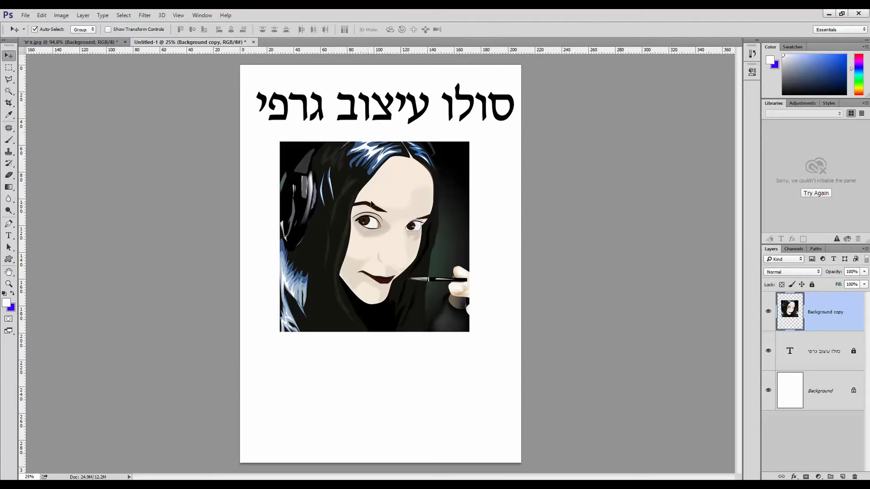
{"action": "left_click_drag", "start_coordinate": [368, 207], "coordinate": [379, 200]}
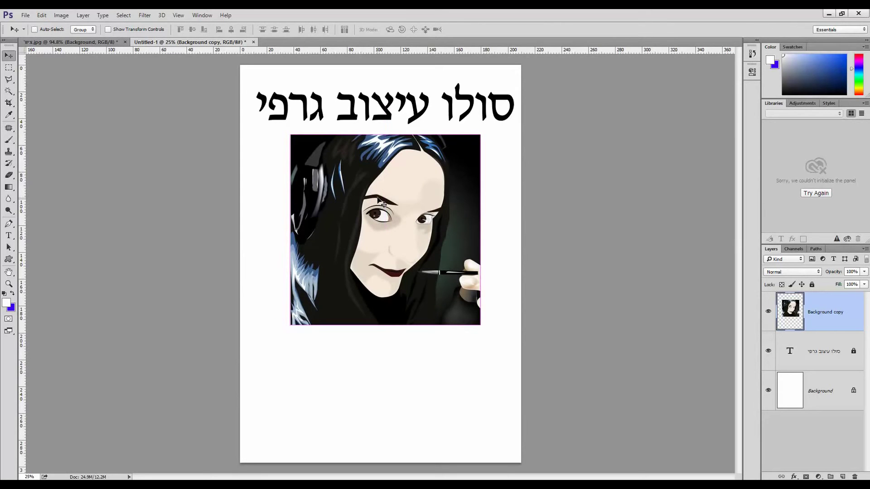
{"action": "key", "text": "ctrl+t"}
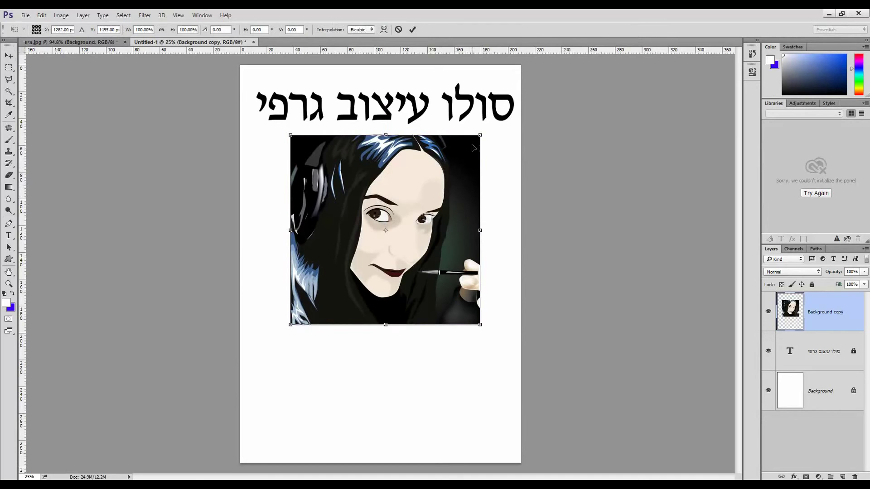
{"action": "left_click_drag", "start_coordinate": [480, 135], "coordinate": [450, 176]}
{"action": "key", "text": "Return"}
{"action": "left_click_drag", "start_coordinate": [404, 210], "coordinate": [421, 169]}
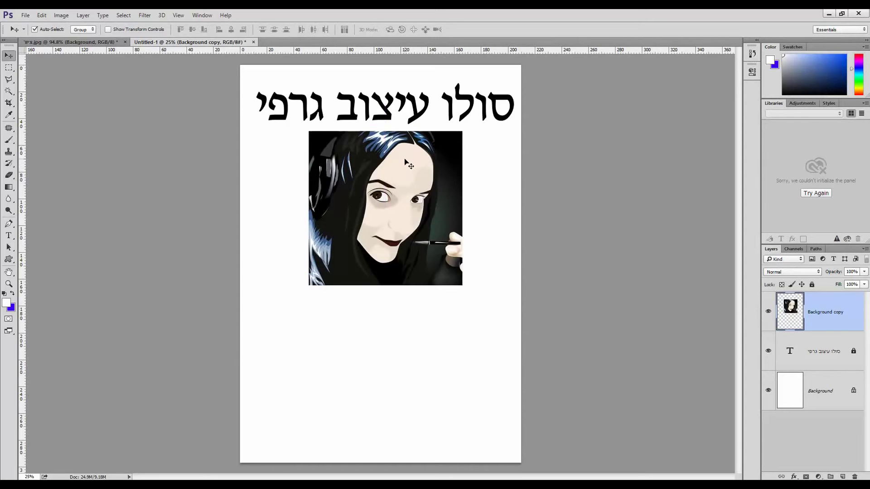
Duplicate the portrait directly below the original and flip the copy vertically as a mirror reflection
{"action": "left_click_drag", "start_coordinate": [396, 155], "coordinate": [394, 308], "text": "alt"}
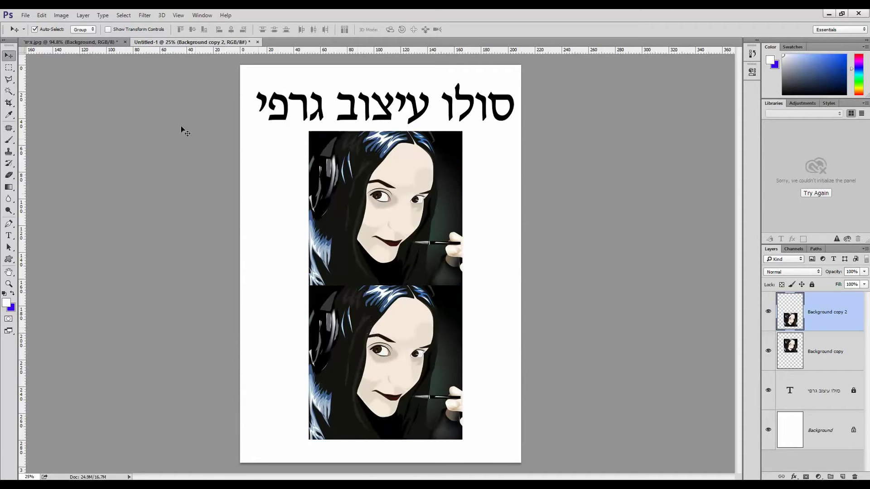
{"action": "left_click", "coordinate": [42, 17]}
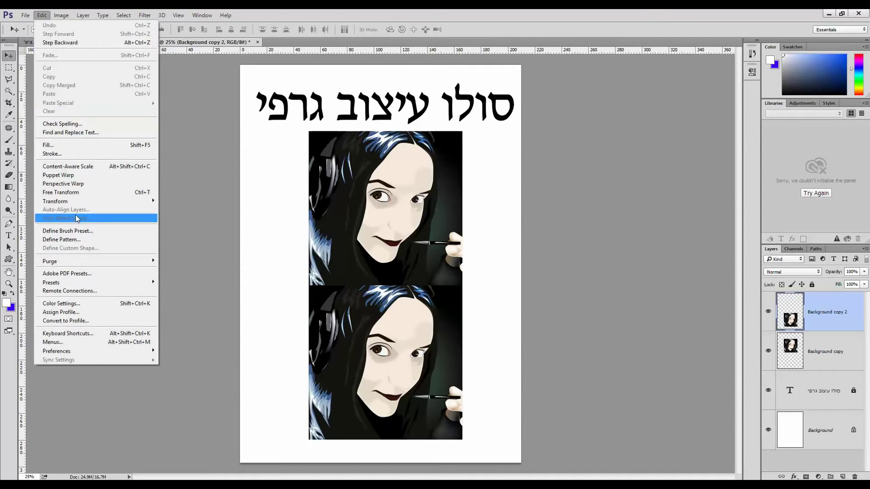
{"action": "mouse_move", "coordinate": [80, 203]}
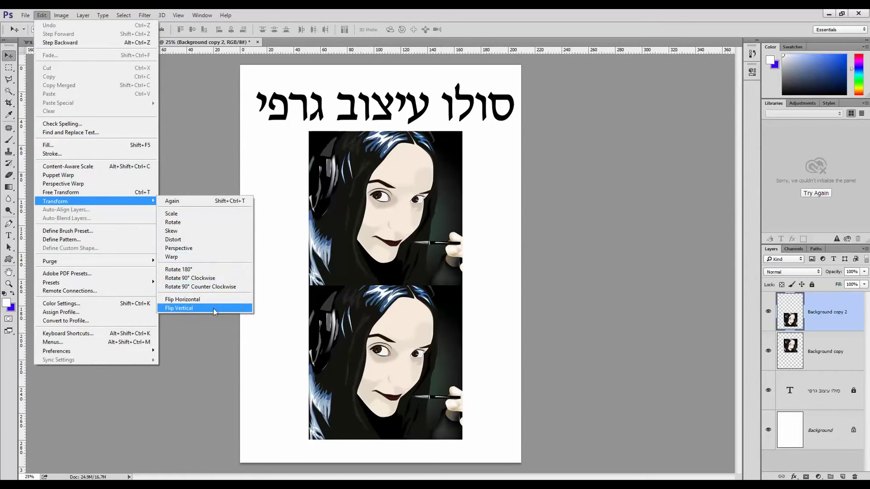
{"action": "left_click", "coordinate": [196, 308]}
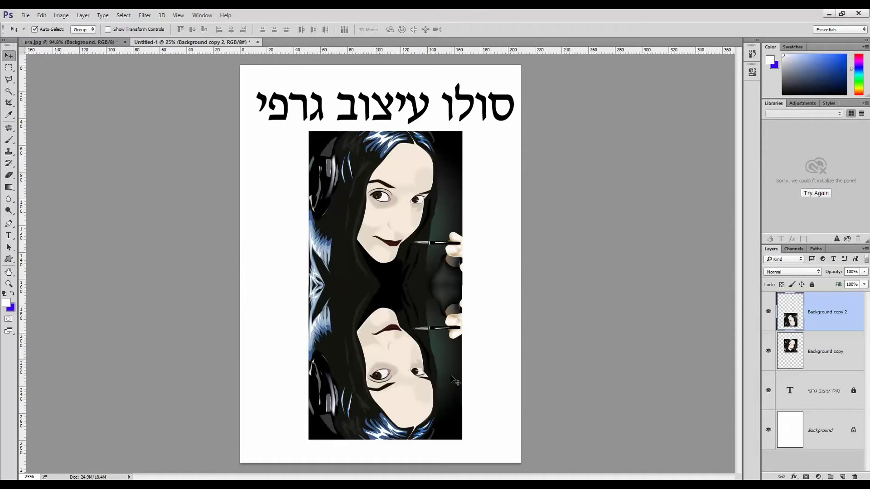
Float the layer list beside the page, enlarge it to show all layers, and set the flipped copy's opacity to 47%
{"action": "left_click_drag", "start_coordinate": [774, 252], "coordinate": [540, 84]}
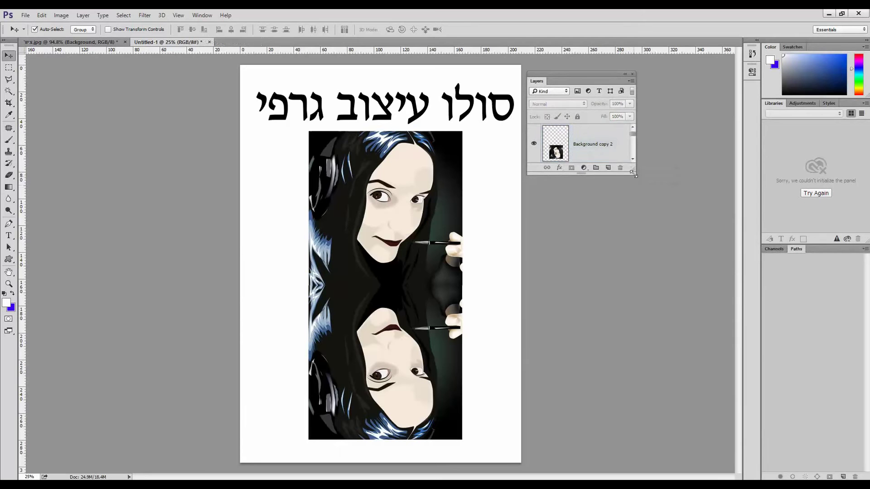
{"action": "left_click_drag", "start_coordinate": [631, 169], "coordinate": [642, 328]}
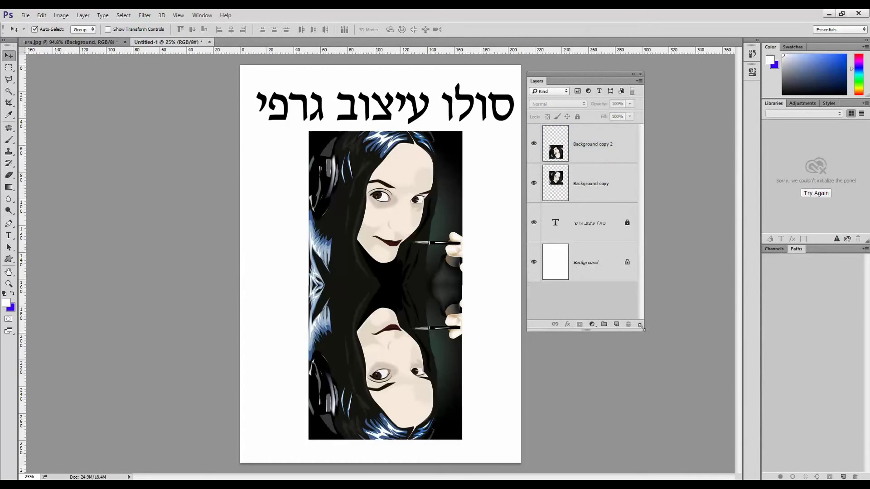
{"action": "left_click", "coordinate": [611, 145]}
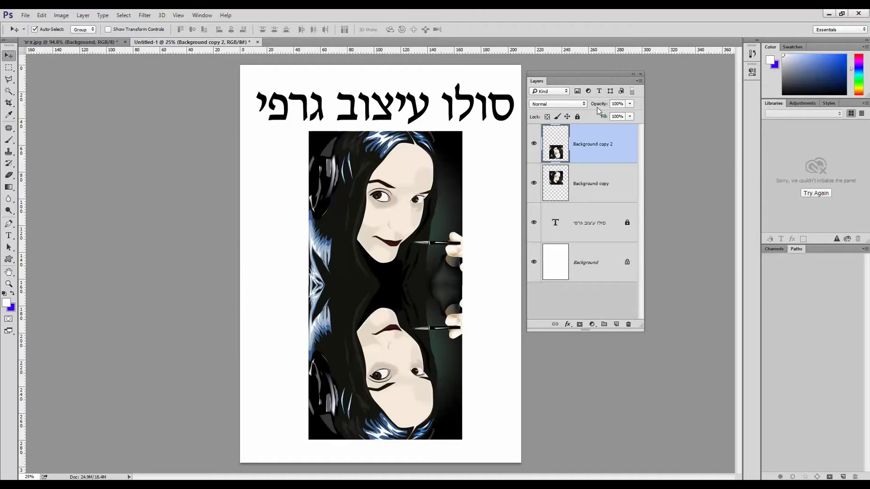
{"action": "left_click", "coordinate": [629, 104]}
{"action": "mouse_move", "coordinate": [601, 115]}
{"action": "left_mouse_down"}
{"action": "mouse_move", "coordinate": [592, 115]}
{"action": "mouse_move", "coordinate": [606, 117]}
{"action": "left_mouse_up"}
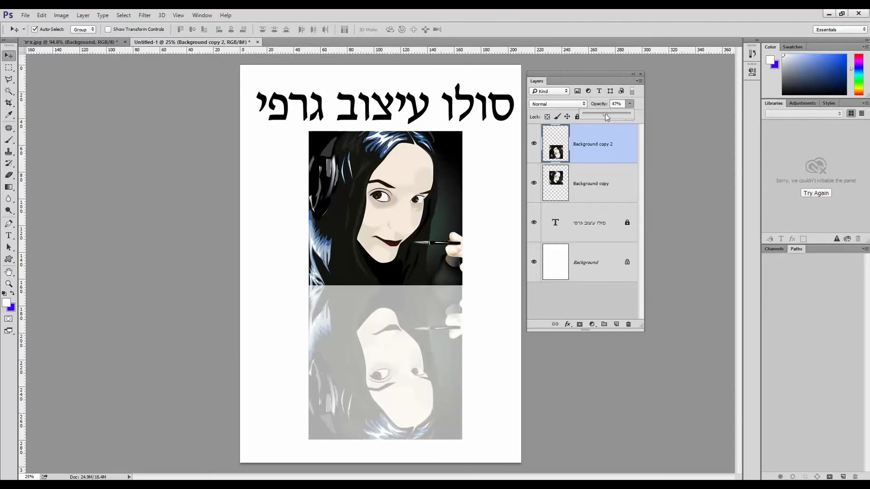
Draw a freehand Lasso selection with a wavy upper edge around the lower half of the reflection and feather it by 60 pixels
{"action": "left_click", "coordinate": [8, 80]}
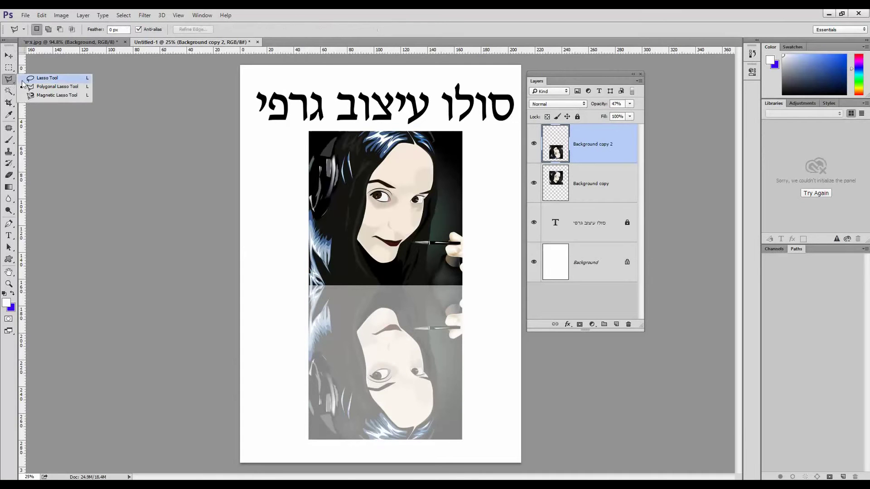
{"action": "left_click", "coordinate": [44, 82]}
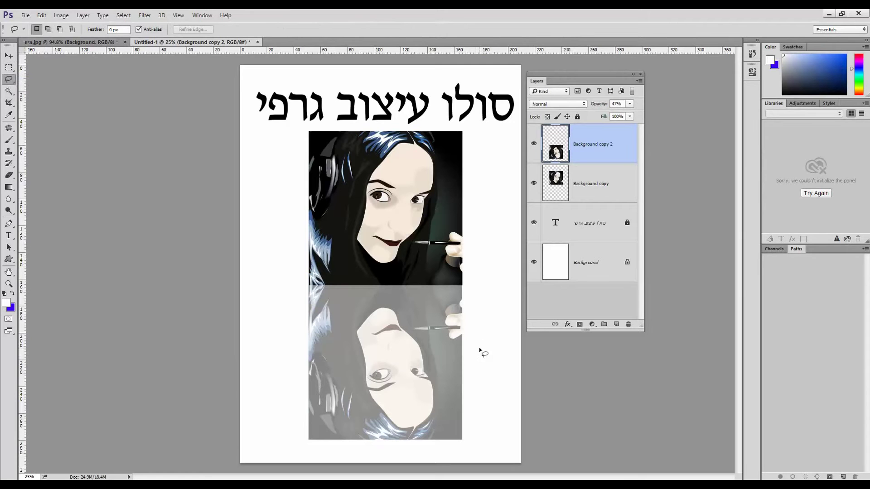
{"action": "mouse_move", "coordinate": [480, 347]}
{"action": "left_mouse_down"}
{"action": "mouse_move", "coordinate": [464, 355]}
{"action": "mouse_move", "coordinate": [298, 349]}
{"action": "mouse_move", "coordinate": [283, 401]}
{"action": "mouse_move", "coordinate": [300, 462]}
{"action": "mouse_move", "coordinate": [390, 467]}
{"action": "mouse_move", "coordinate": [502, 452]}
{"action": "mouse_move", "coordinate": [504, 374]}
{"action": "mouse_move", "coordinate": [479, 346]}
{"action": "left_mouse_up"}
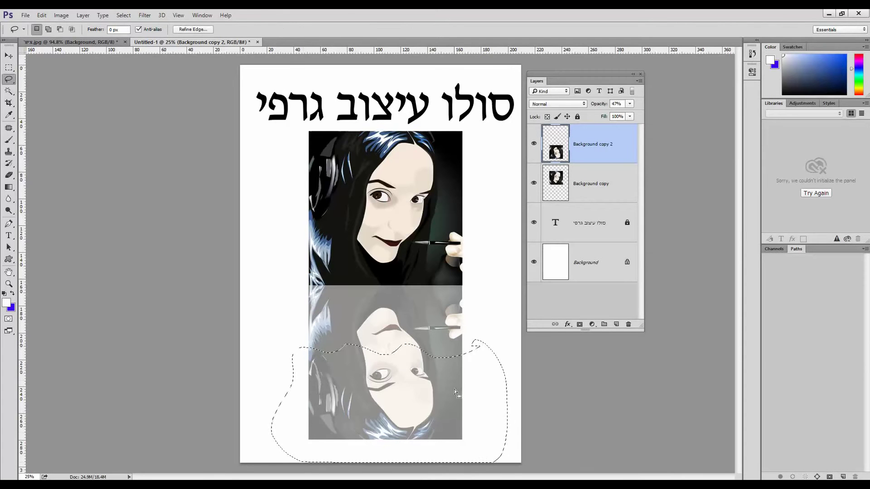
{"action": "right_click", "coordinate": [392, 368]}
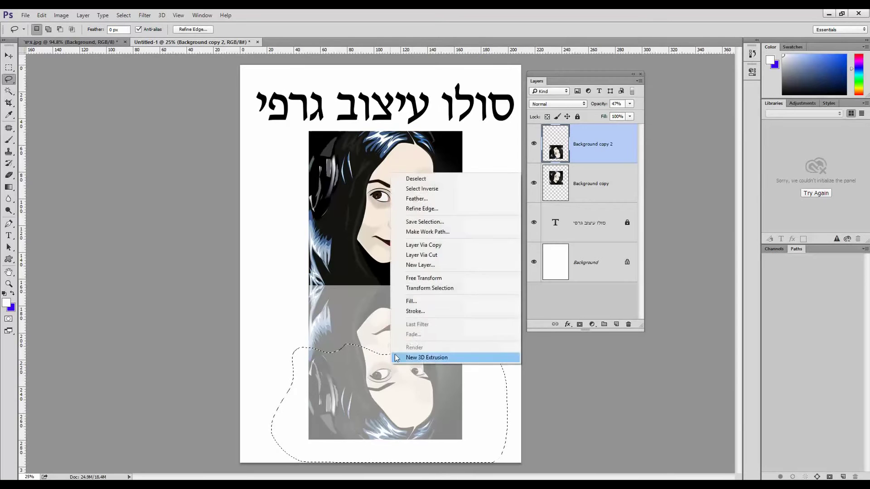
{"action": "left_click", "coordinate": [425, 200]}
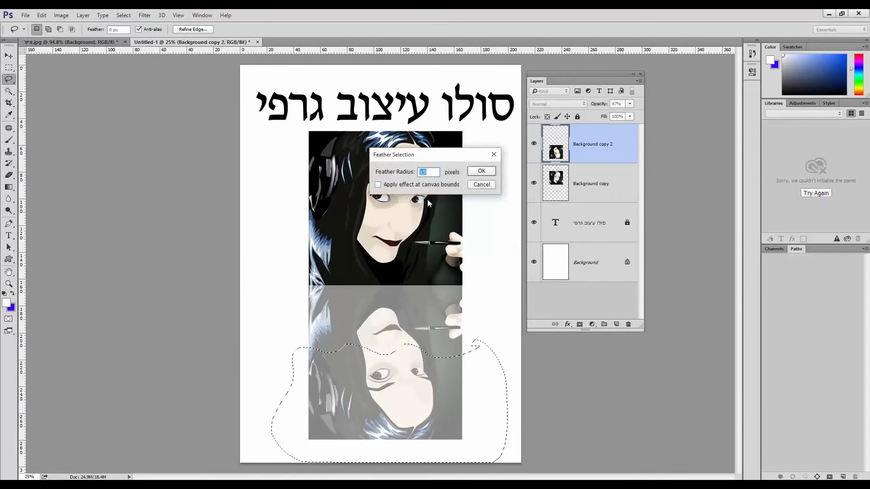
{"action": "type", "text": "20"}
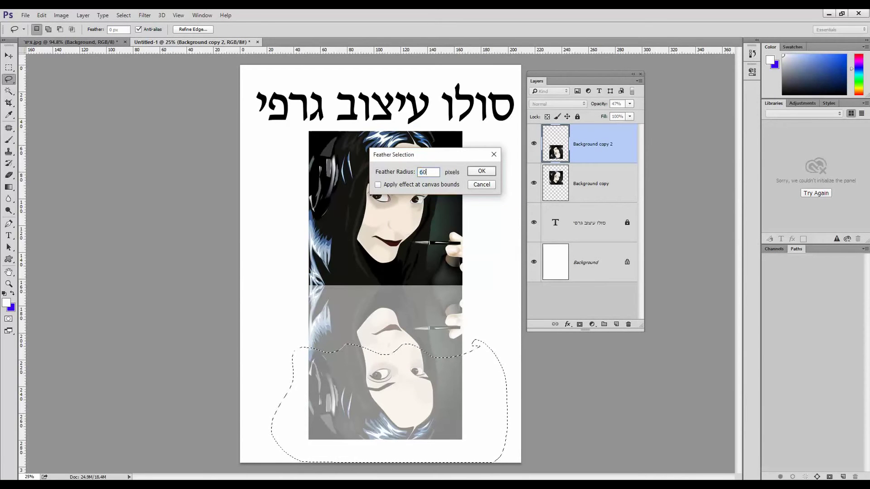
{"action": "key", "text": "Return"}
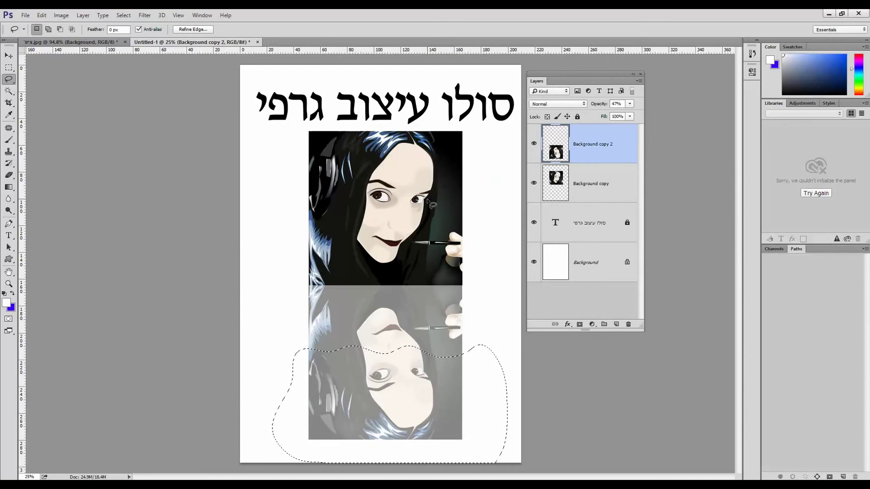
Delete the feathered area so the reflection fades out, and clear the selection
{"action": "key", "text": "Delete"}
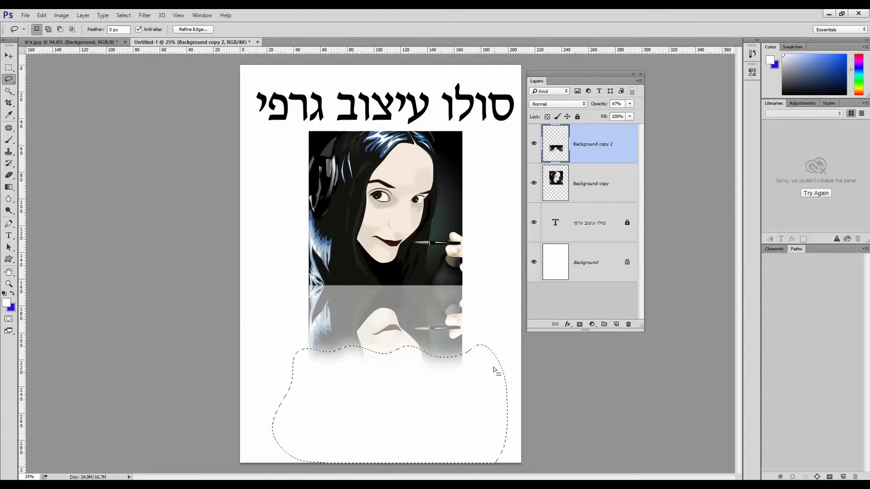
{"action": "left_click", "coordinate": [123, 15]}
{"action": "left_click", "coordinate": [127, 35]}
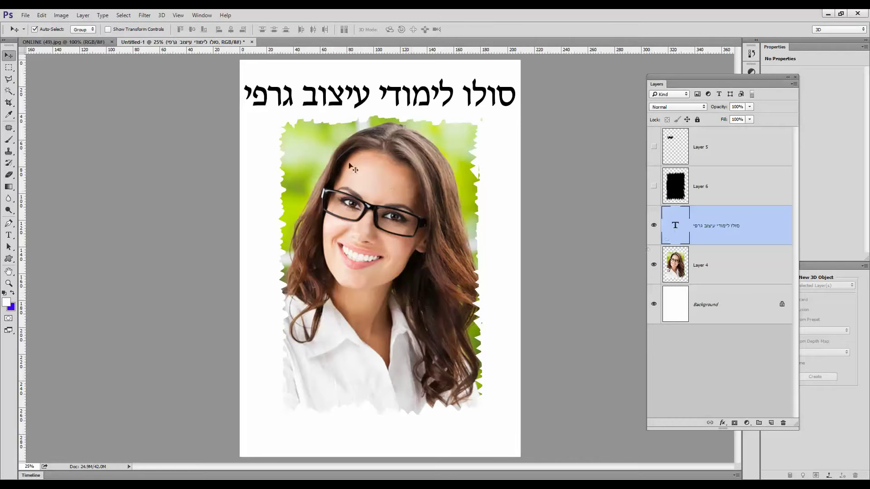
Bring the photo from ONLINE (49).jpg into the Untitled-1 poster and hide the jagged-edged photo on Layer 4
{"action": "left_click", "coordinate": [65, 42]}
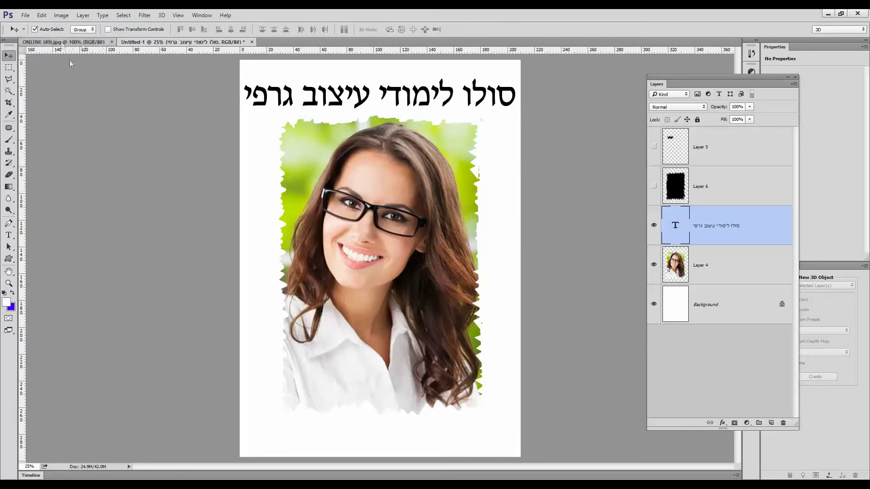
{"action": "left_click_drag", "start_coordinate": [288, 151], "coordinate": [378, 248]}
{"action": "left_click", "coordinate": [654, 304]}
Enlarge the small photo with Free Transform and position it so it fills most of the page below the title
{"action": "key", "text": "ctrl+t"}
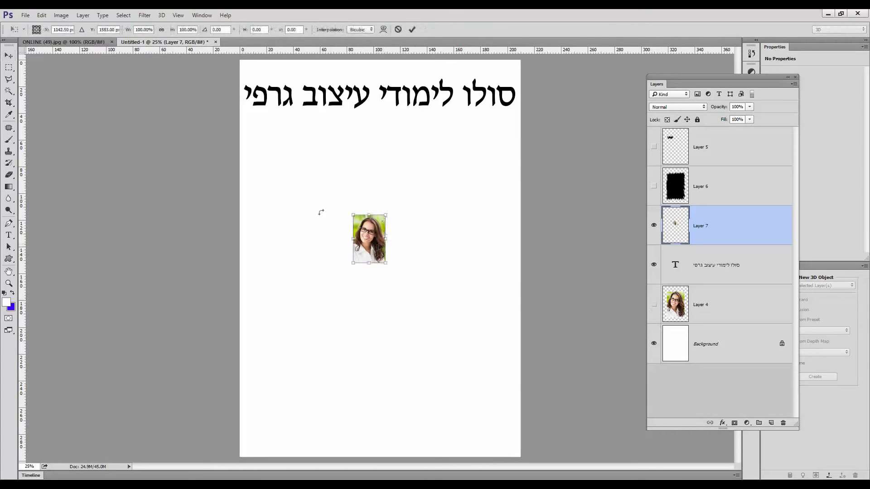
{"action": "left_click", "coordinate": [41, 16]}
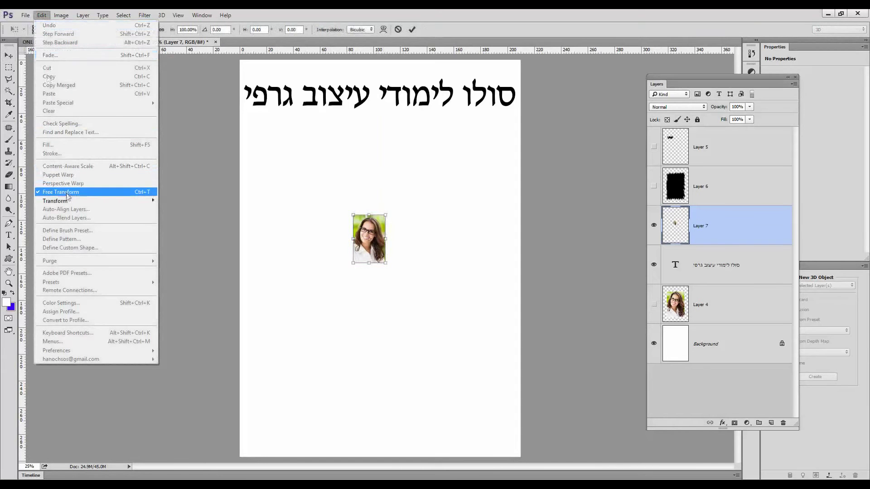
{"action": "left_click", "coordinate": [67, 192]}
{"action": "left_click_drag", "start_coordinate": [385, 214], "coordinate": [452, 113]}
{"action": "left_click_drag", "start_coordinate": [352, 263], "coordinate": [278, 399]}
{"action": "left_click_drag", "start_coordinate": [467, 98], "coordinate": [471, 88]}
{"action": "left_click_drag", "start_coordinate": [392, 214], "coordinate": [400, 273]}
{"action": "left_click_drag", "start_coordinate": [481, 135], "coordinate": [491, 121]}
{"action": "left_click_drag", "start_coordinate": [279, 121], "coordinate": [274, 113]}
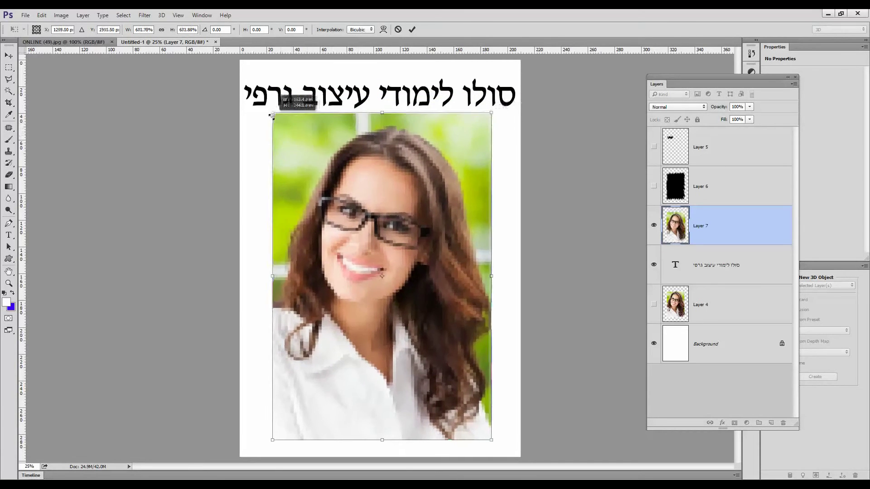
{"action": "key", "text": "Return"}
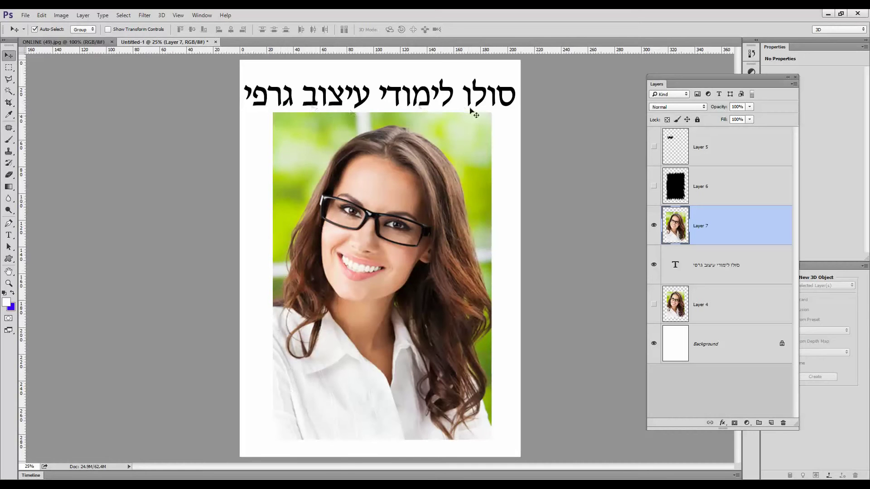
Hide the enlarged photo and draw a closed Polygonal Lasso selection with zigzag upper and lower edges on the blank page
{"action": "left_click", "coordinate": [654, 226]}
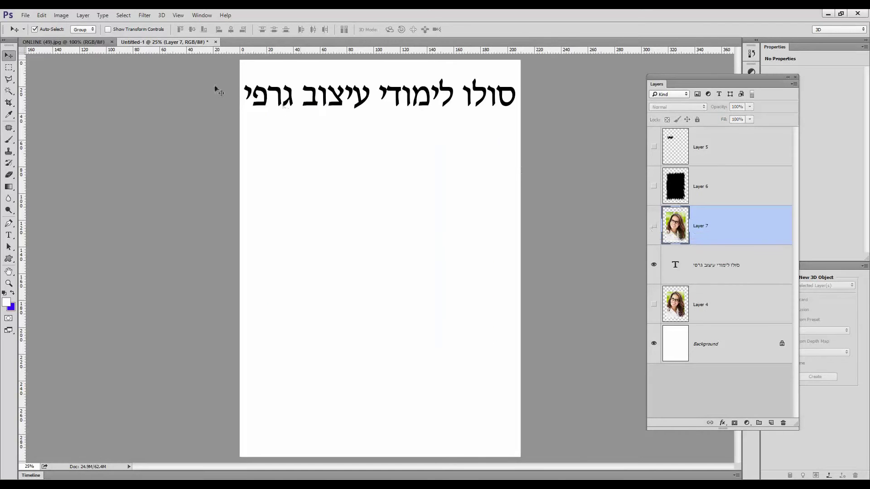
{"action": "left_click", "coordinate": [8, 80]}
{"action": "left_click_drag", "start_coordinate": [8, 80], "coordinate": [42, 87]}
{"action": "left_click", "coordinate": [322, 205]}
{"action": "left_click", "coordinate": [325, 181]}
{"action": "left_click", "coordinate": [331, 203]}
{"action": "left_click", "coordinate": [336, 181]}
{"action": "left_click", "coordinate": [339, 203]}
{"action": "left_click", "coordinate": [344, 181]}
{"action": "left_click", "coordinate": [347, 203]}
{"action": "left_click", "coordinate": [351, 182]}
{"action": "left_click", "coordinate": [353, 202]}
{"action": "left_click", "coordinate": [358, 182]}
{"action": "left_click", "coordinate": [360, 203]}
{"action": "left_click", "coordinate": [365, 183]}
{"action": "left_click", "coordinate": [367, 203]}
{"action": "left_click", "coordinate": [373, 183]}
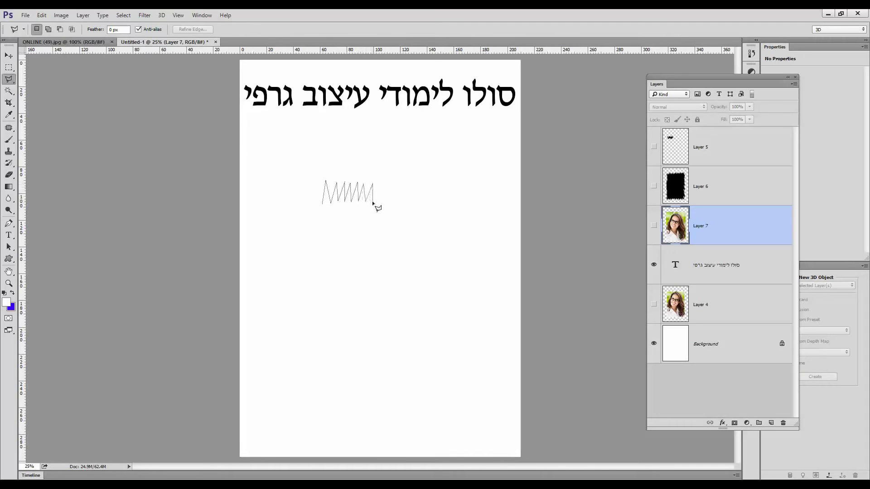
{"action": "left_click", "coordinate": [372, 221]}
{"action": "left_click", "coordinate": [365, 207]}
{"action": "left_click", "coordinate": [361, 223]}
{"action": "left_click", "coordinate": [356, 207]}
{"action": "left_click", "coordinate": [352, 223]}
{"action": "left_click", "coordinate": [348, 208]}
{"action": "left_click", "coordinate": [343, 223]}
{"action": "left_click", "coordinate": [338, 208]}
{"action": "left_click", "coordinate": [324, 223]}
{"action": "left_click", "coordinate": [323, 207]}
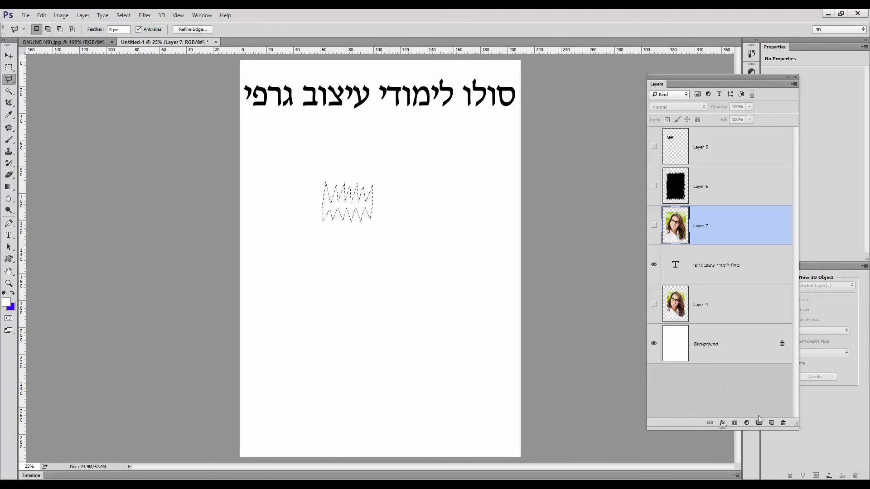
Add an empty layer above the photo and transform the zigzag selection into a flatter strip, 155.36% wide and 41.94% high
{"action": "key", "text": "ctrl+j"}
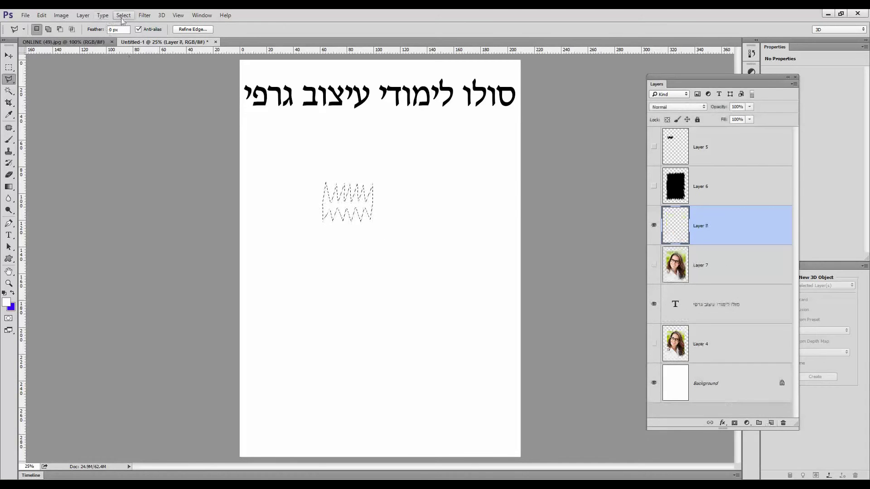
{"action": "left_click", "coordinate": [122, 15]}
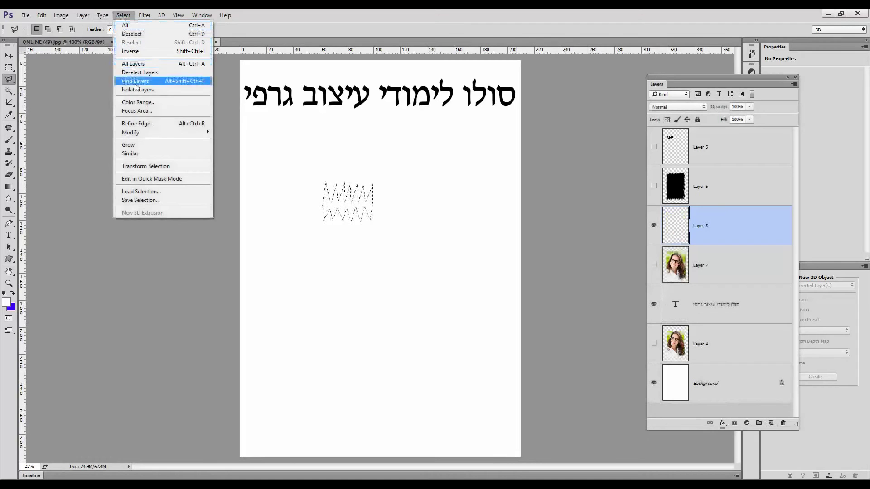
{"action": "left_click", "coordinate": [153, 166]}
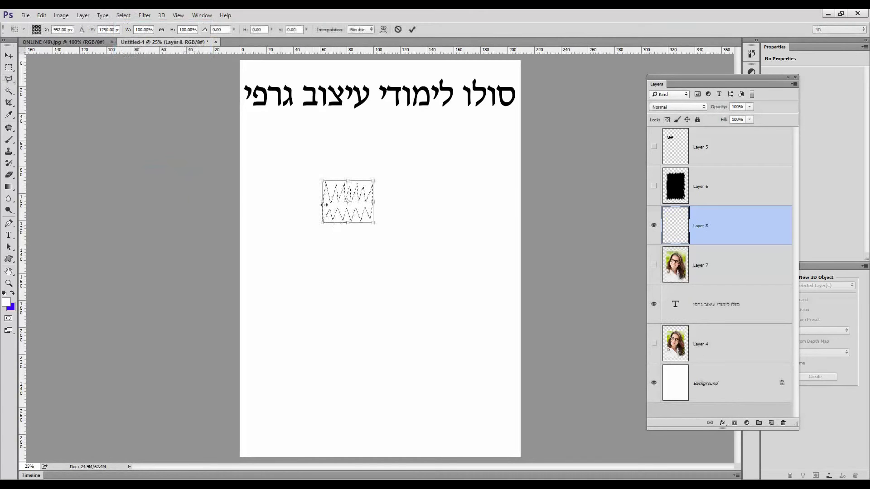
{"action": "left_click_drag", "start_coordinate": [315, 203], "coordinate": [301, 203]}
{"action": "left_click_drag", "start_coordinate": [371, 201], "coordinate": [380, 200]}
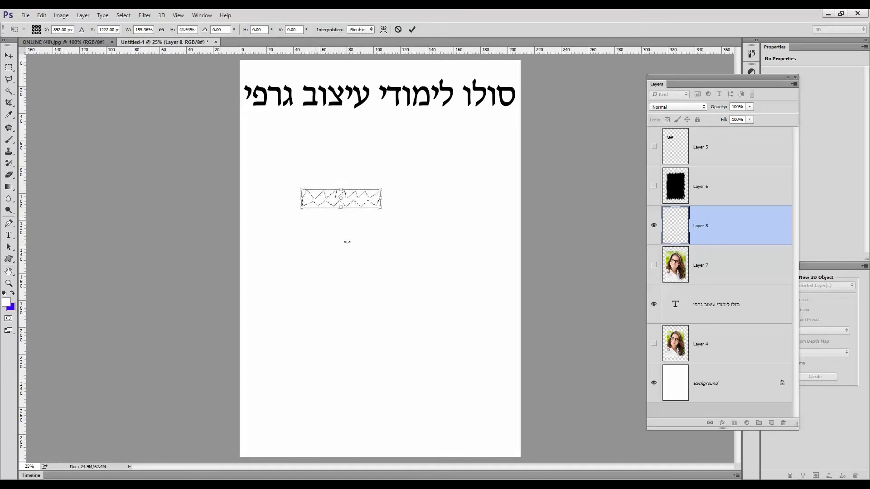
{"action": "key", "text": "Return"}
{"action": "key", "text": "l"}
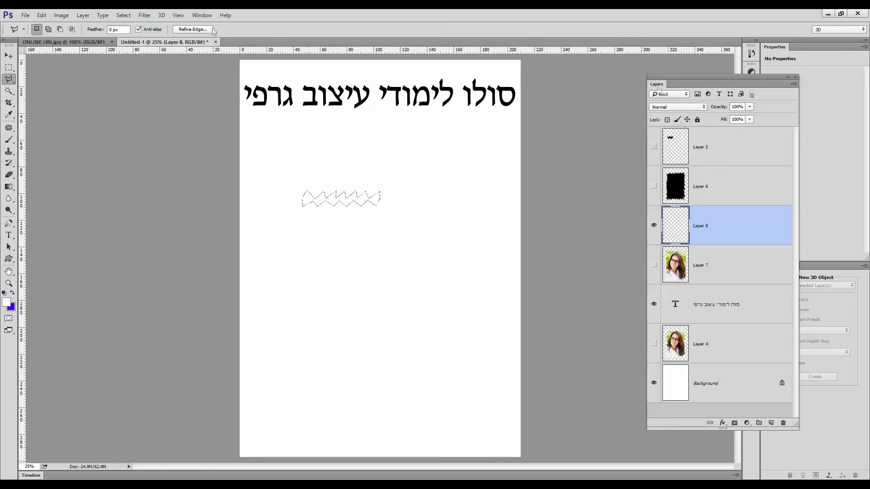
Fill the zigzag strip selection on the empty Layer 8 with black at 100% opacity
{"action": "left_click", "coordinate": [202, 15]}
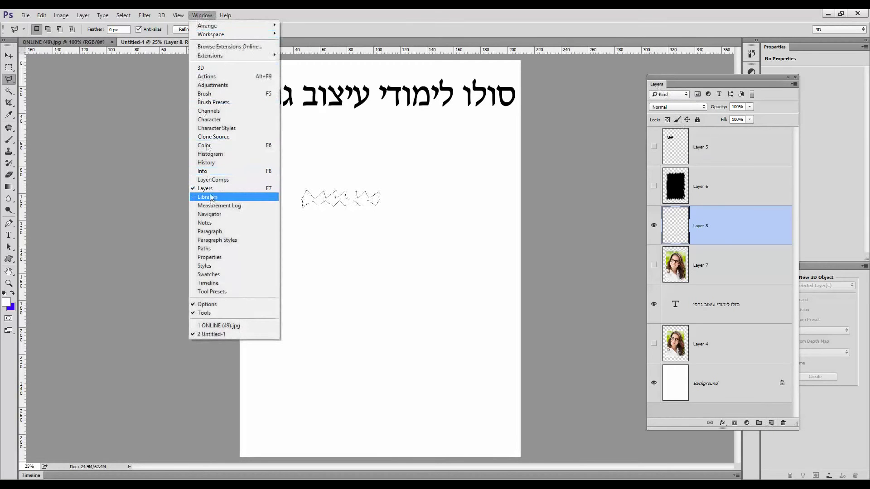
{"action": "left_click", "coordinate": [740, 86]}
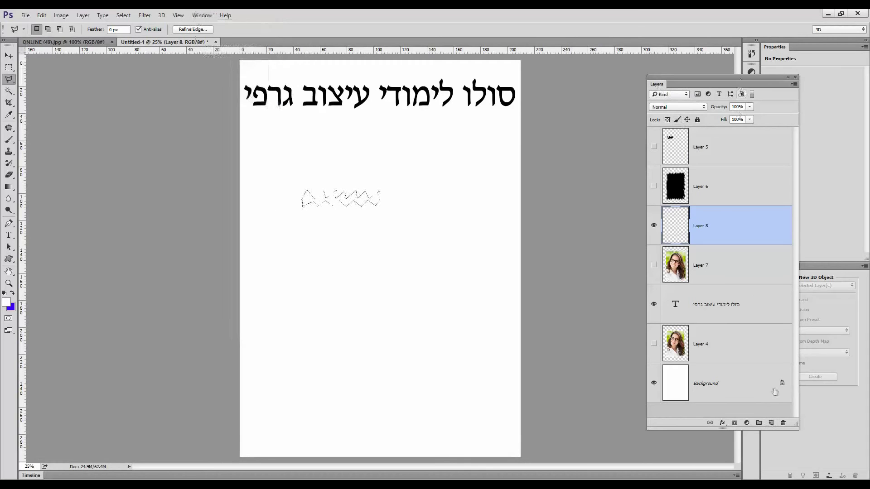
{"action": "left_click", "coordinate": [771, 424]}
{"action": "left_click", "coordinate": [41, 15]}
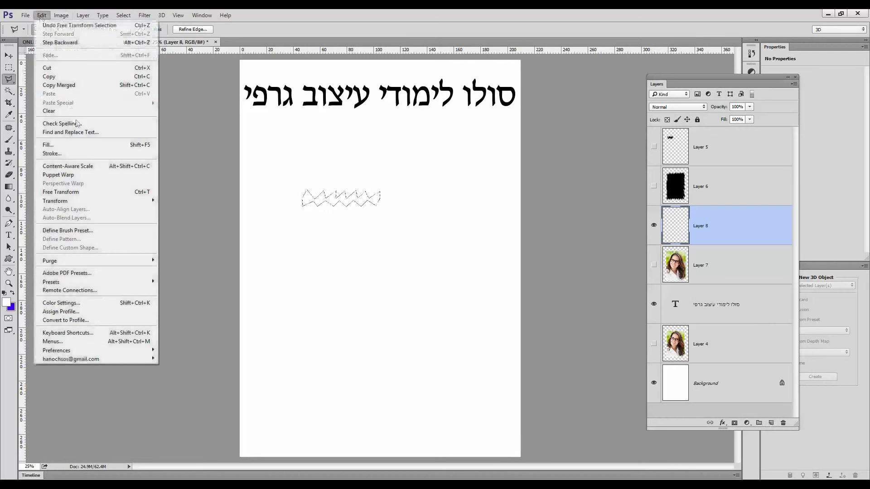
{"action": "left_click", "coordinate": [85, 145]}
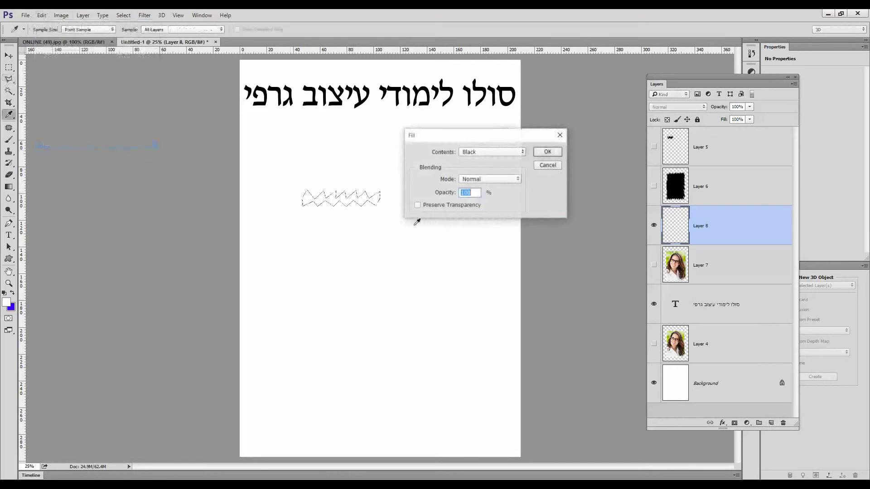
{"action": "left_click", "coordinate": [508, 152]}
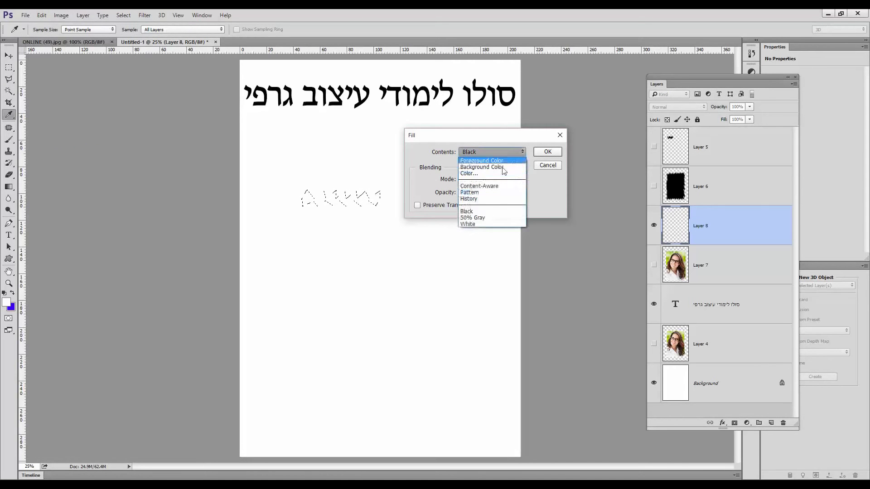
{"action": "left_click", "coordinate": [486, 212]}
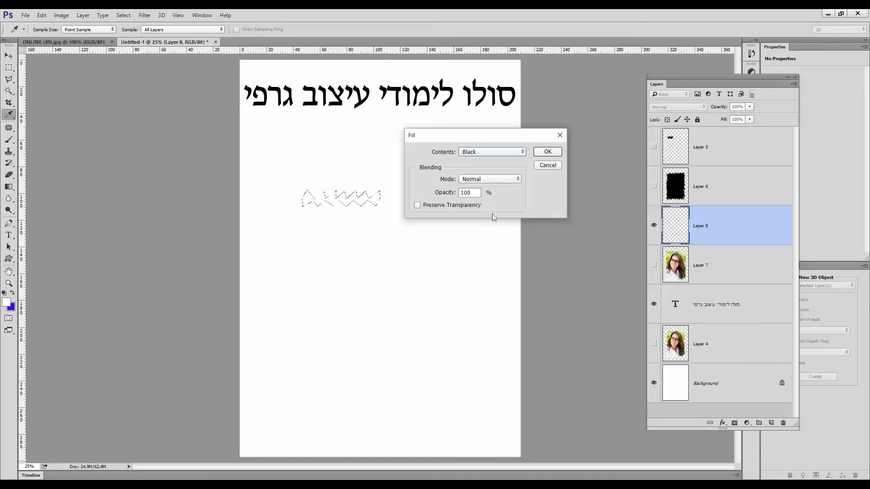
{"action": "left_click", "coordinate": [543, 154]}
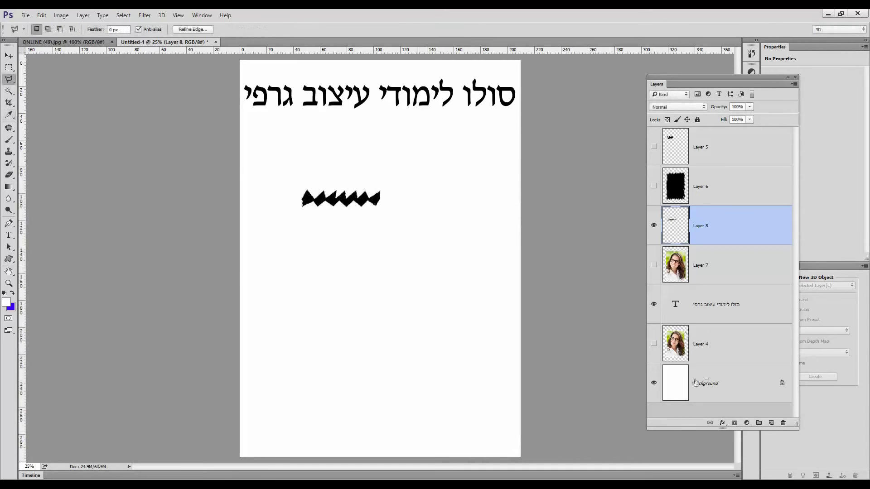
Hide the Background layer, define the black zigzag strip as a brush preset with the suggested name, and deselect
{"action": "left_click", "coordinate": [653, 384]}
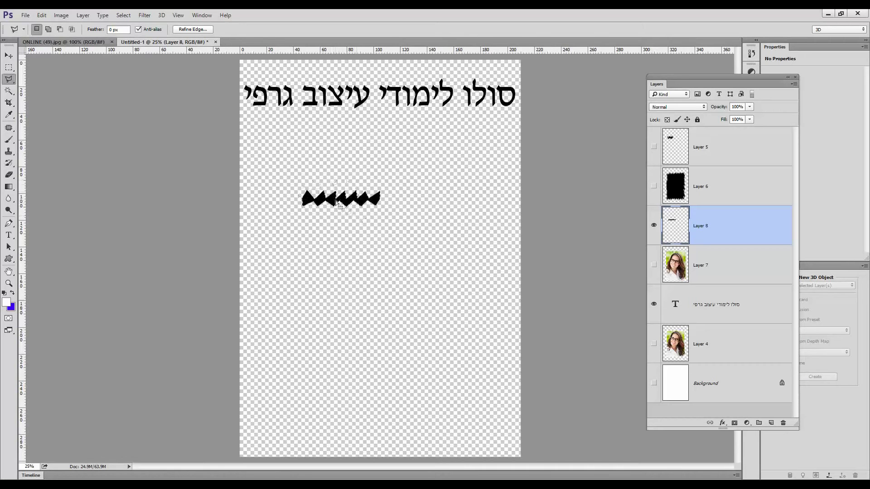
{"action": "left_click", "coordinate": [41, 15]}
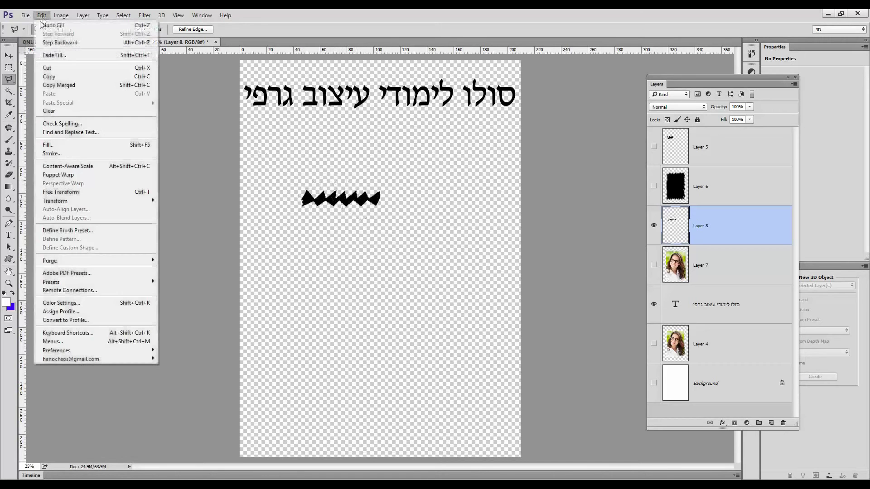
{"action": "left_click", "coordinate": [90, 230]}
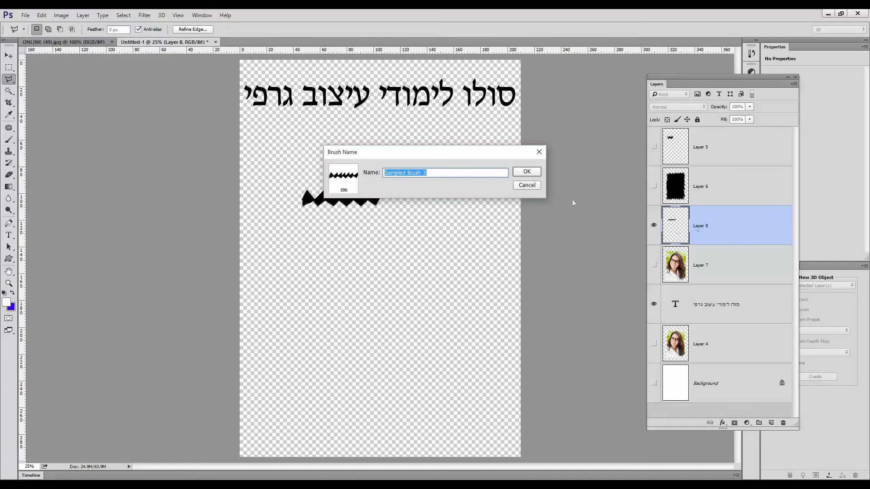
{"action": "left_click", "coordinate": [526, 172]}
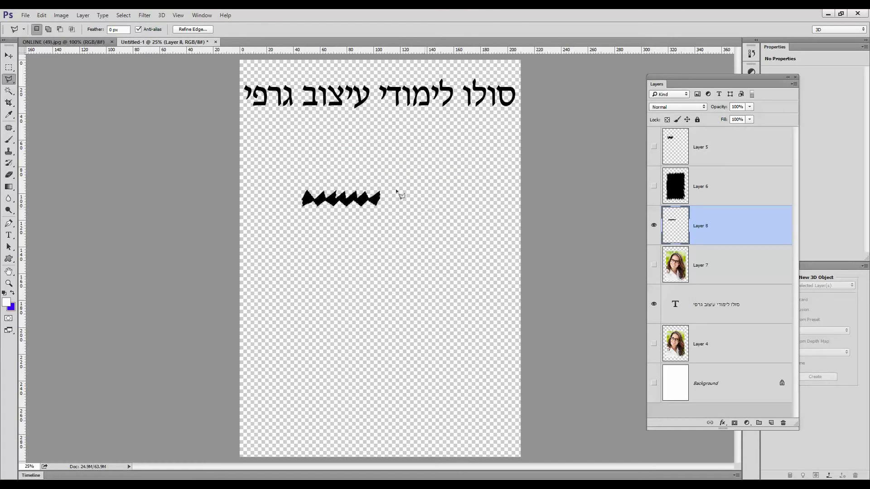
{"action": "left_click", "coordinate": [123, 15]}
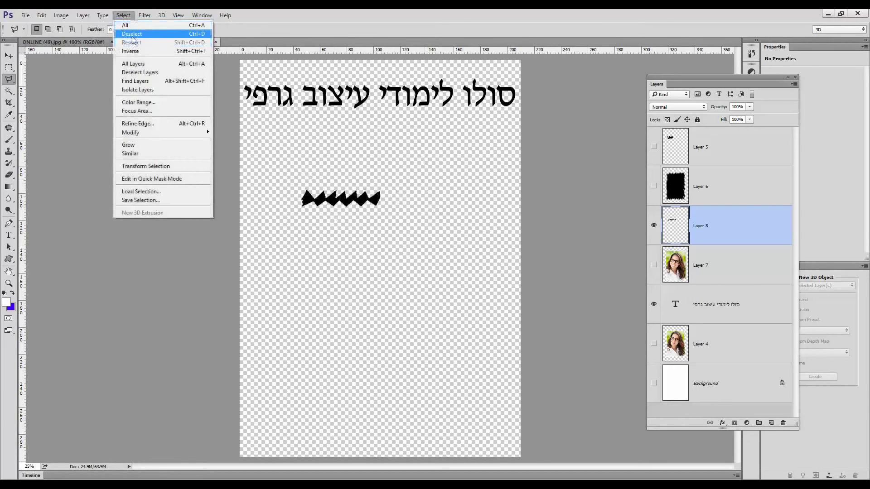
{"action": "left_click", "coordinate": [131, 34]}
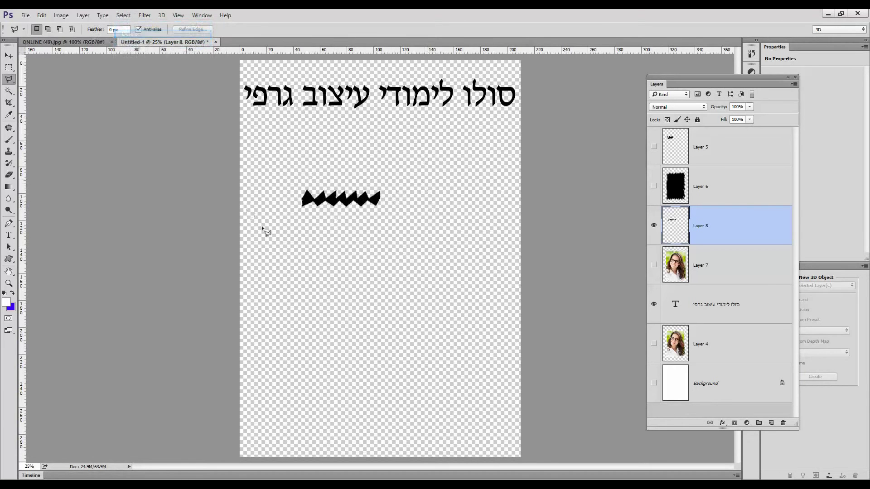
Show the large photo on Layer 7 and delete Layers 8, 6 and 5 above it
{"action": "left_click", "coordinate": [653, 265]}
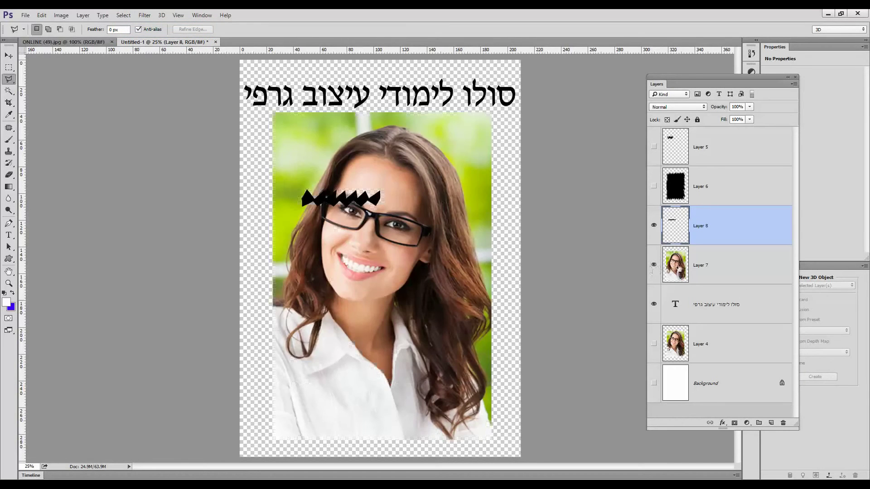
{"action": "left_click_drag", "start_coordinate": [698, 225], "coordinate": [782, 422]}
{"action": "left_click_drag", "start_coordinate": [688, 192], "coordinate": [782, 423]}
{"action": "left_click_drag", "start_coordinate": [716, 149], "coordinate": [782, 422]}
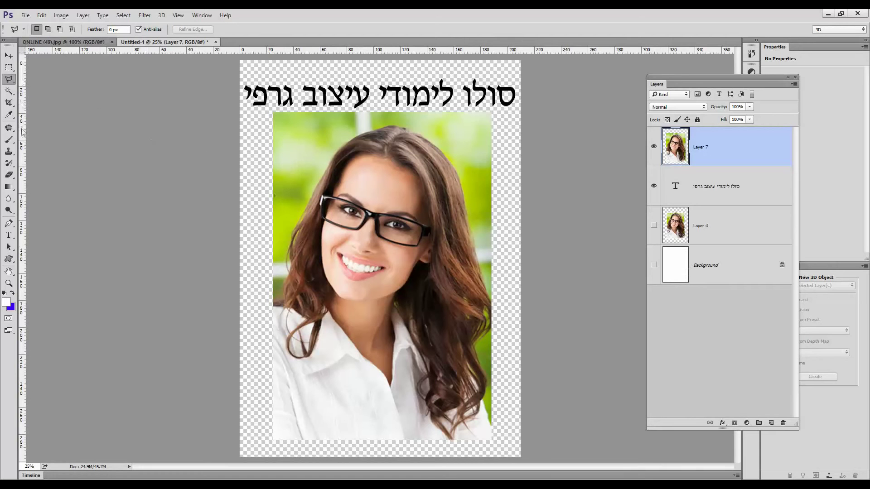
Erase a jagged upper edge along the Layer 7 photo using the Eraser Tool with the 696 px zigzag brush
{"action": "left_click", "coordinate": [10, 175]}
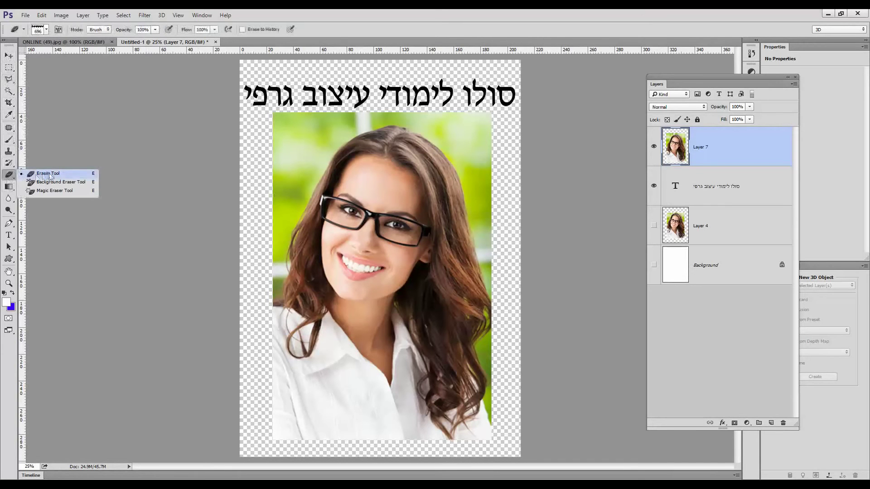
{"action": "left_click", "coordinate": [49, 174]}
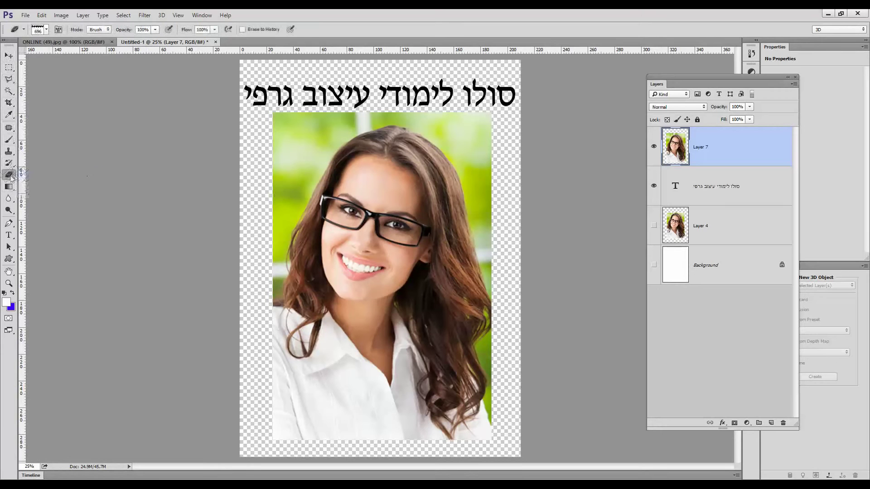
{"action": "left_click", "coordinate": [47, 30]}
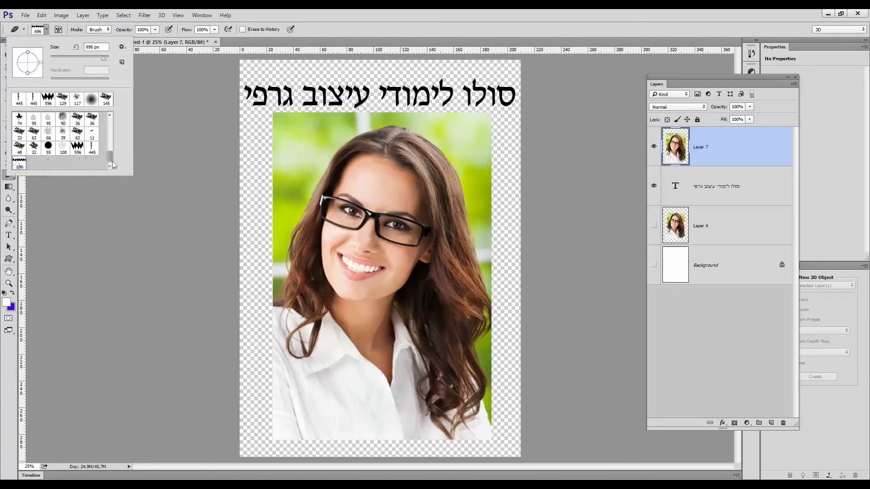
{"action": "mouse_move", "coordinate": [111, 162]}
{"action": "left_mouse_down"}
{"action": "mouse_move", "coordinate": [112, 125]}
{"action": "mouse_move", "coordinate": [112, 160]}
{"action": "left_mouse_up"}
{"action": "left_click", "coordinate": [11, 179]}
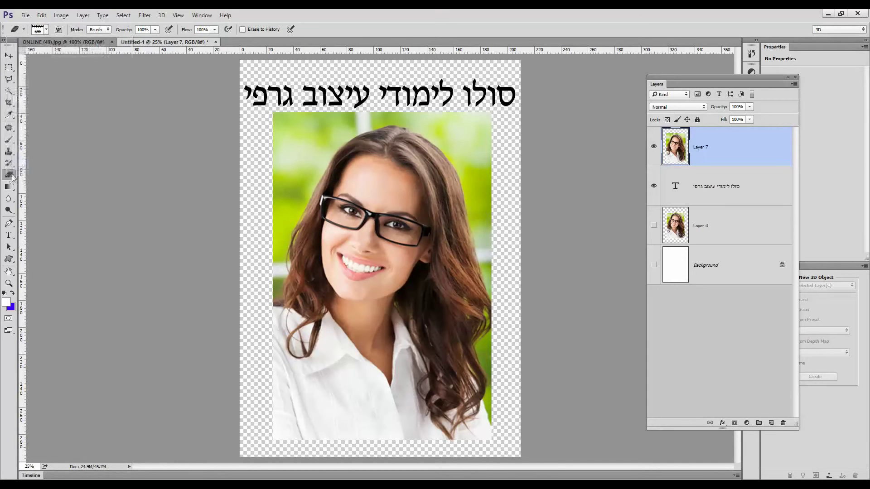
{"action": "left_click", "coordinate": [11, 178]}
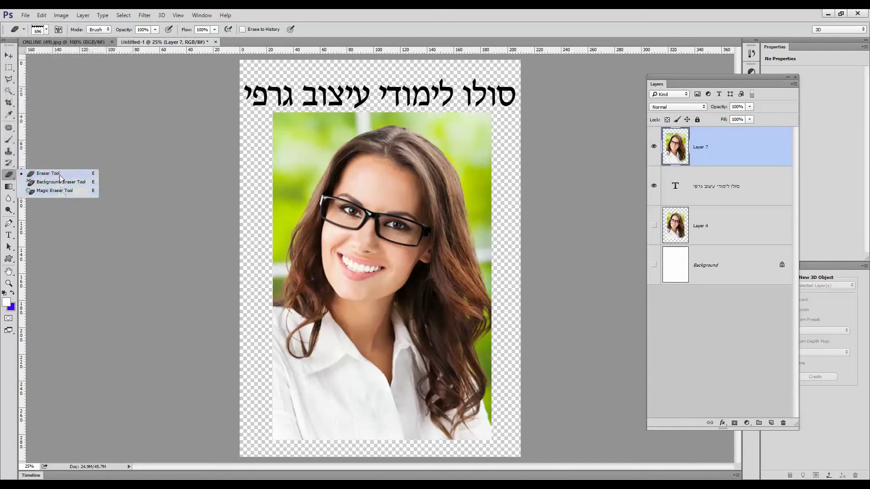
{"action": "left_click", "coordinate": [123, 15]}
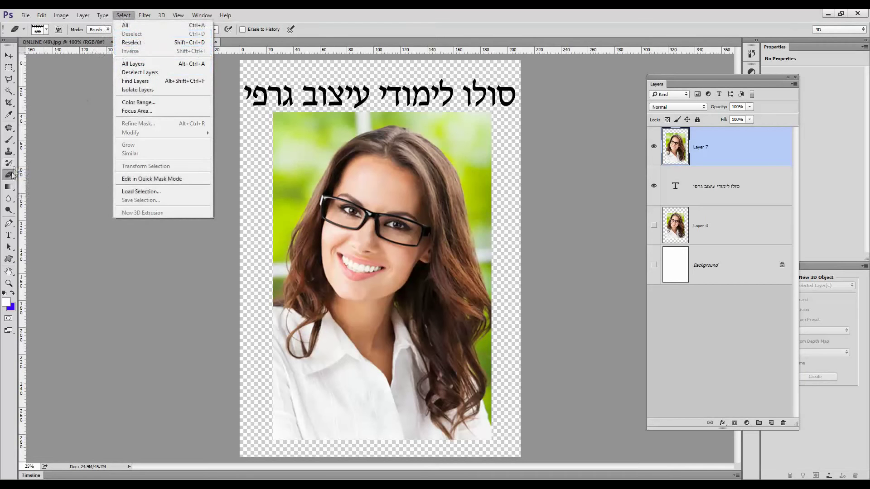
{"action": "left_click", "coordinate": [26, 178]}
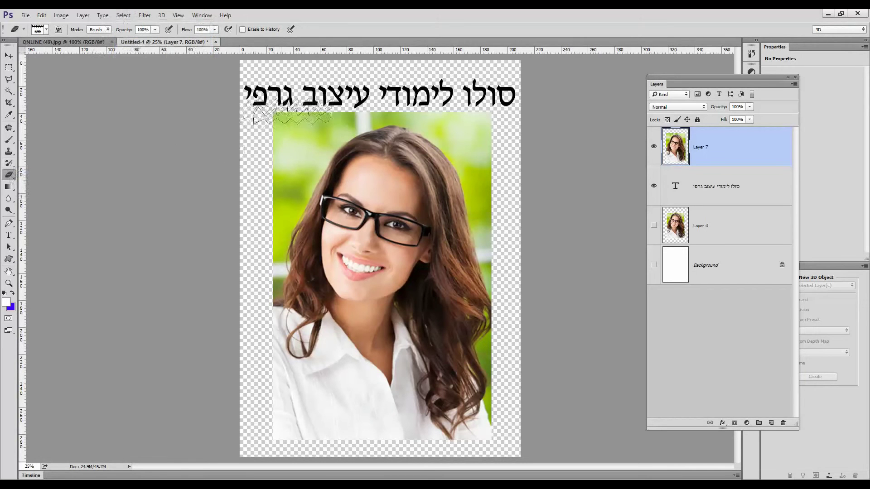
{"action": "left_click", "coordinate": [46, 29]}
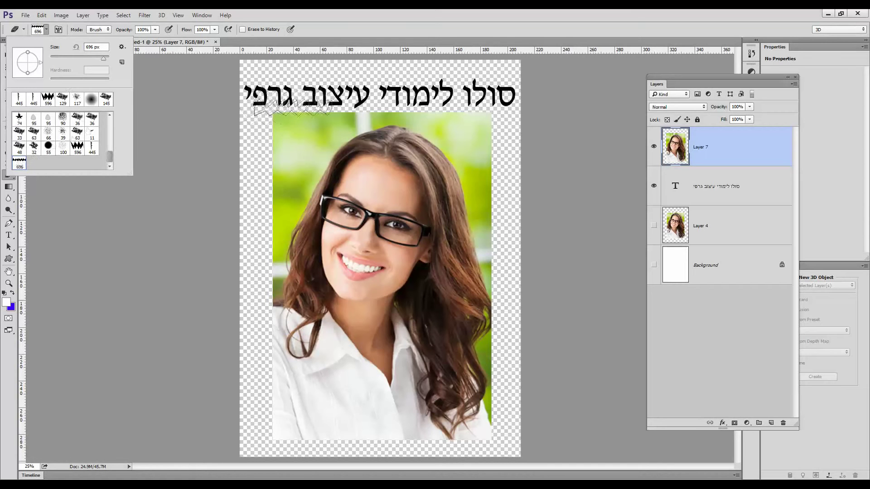
{"action": "left_click", "coordinate": [312, 111]}
{"action": "left_click_drag", "start_coordinate": [333, 111], "coordinate": [455, 110]}
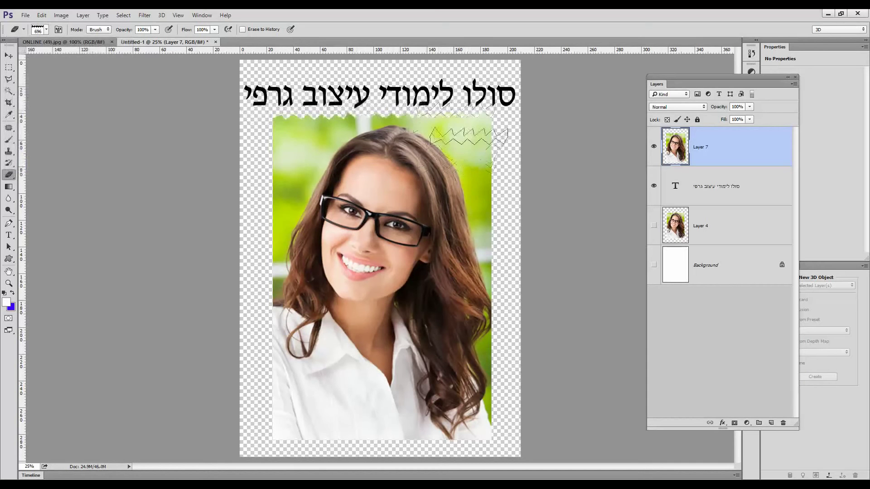
Show the Background layer and erase jagged right and left edges on the photo with the zigzag brush tip rotated to vertical
{"action": "left_click", "coordinate": [653, 266]}
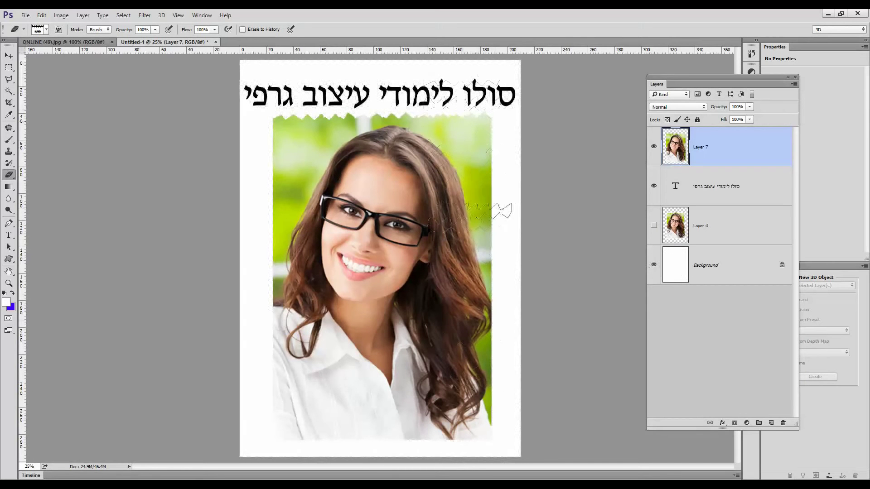
{"action": "left_click_drag", "start_coordinate": [526, 129], "coordinate": [530, 160]}
{"action": "left_click", "coordinate": [46, 31]}
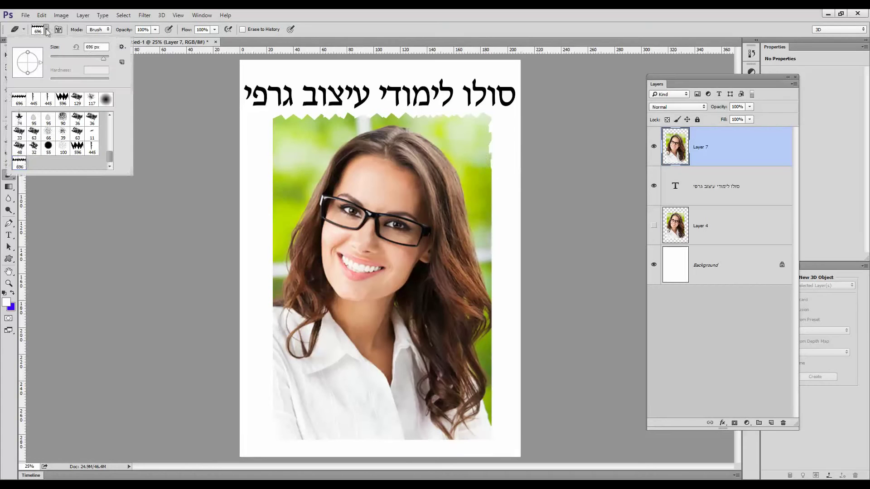
{"action": "mouse_move", "coordinate": [41, 65]}
{"action": "left_mouse_down"}
{"action": "mouse_move", "coordinate": [33, 79]}
{"action": "mouse_move", "coordinate": [15, 67]}
{"action": "mouse_move", "coordinate": [25, 50]}
{"action": "mouse_move", "coordinate": [38, 63]}
{"action": "left_mouse_up"}
{"action": "left_click", "coordinate": [494, 136]}
{"action": "mouse_move", "coordinate": [495, 135]}
{"action": "left_mouse_down"}
{"action": "mouse_move", "coordinate": [494, 197]}
{"action": "mouse_move", "coordinate": [510, 227]}
{"action": "mouse_move", "coordinate": [497, 256]}
{"action": "mouse_move", "coordinate": [495, 249]}
{"action": "mouse_move", "coordinate": [497, 343]}
{"action": "mouse_move", "coordinate": [504, 338]}
{"action": "mouse_move", "coordinate": [492, 383]}
{"action": "mouse_move", "coordinate": [498, 373]}
{"action": "mouse_move", "coordinate": [496, 408]}
{"action": "left_mouse_up"}
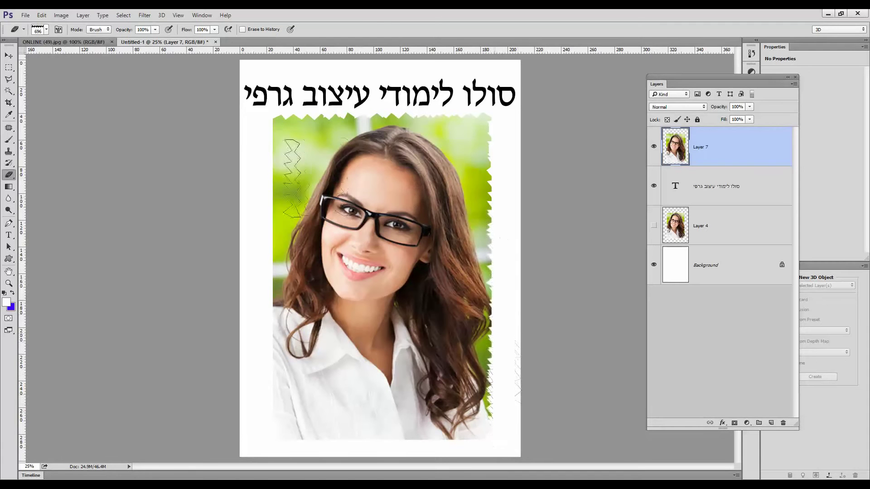
{"action": "mouse_move", "coordinate": [266, 230]}
{"action": "left_mouse_down"}
{"action": "mouse_move", "coordinate": [267, 152]}
{"action": "mouse_move", "coordinate": [267, 213]}
{"action": "mouse_move", "coordinate": [260, 163]}
{"action": "mouse_move", "coordinate": [270, 145]}
{"action": "mouse_move", "coordinate": [271, 426]}
{"action": "mouse_move", "coordinate": [247, 423]}
{"action": "mouse_move", "coordinate": [260, 432]}
{"action": "mouse_move", "coordinate": [270, 419]}
{"action": "left_mouse_up"}
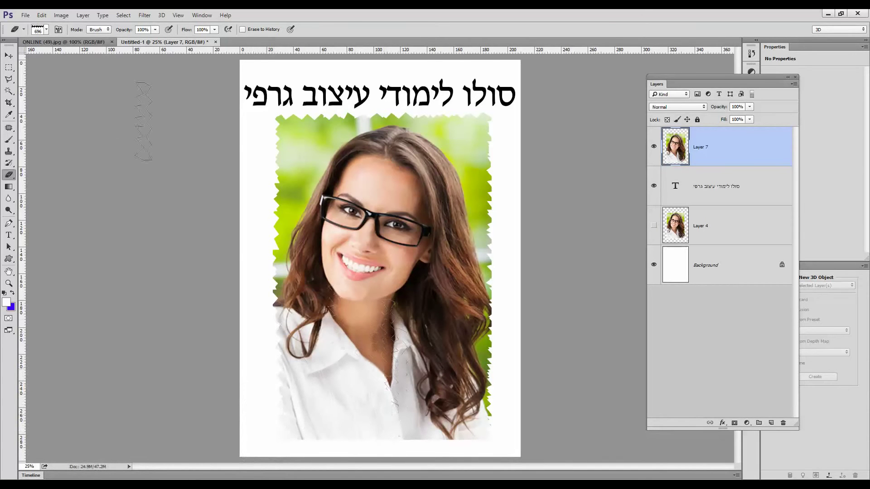
Rotate the zigzag eraser tip back to horizontal and erase a jagged lower edge along the photo
{"action": "left_click", "coordinate": [46, 29]}
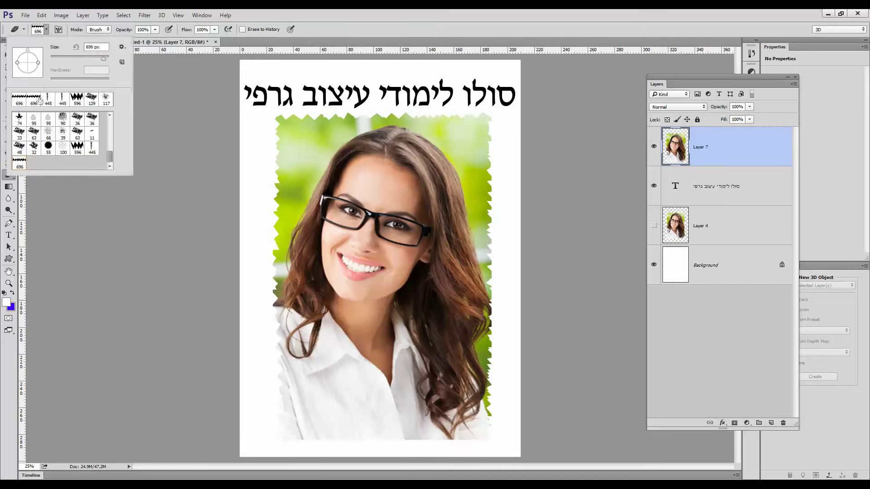
{"action": "left_click_drag", "start_coordinate": [28, 53], "coordinate": [41, 62]}
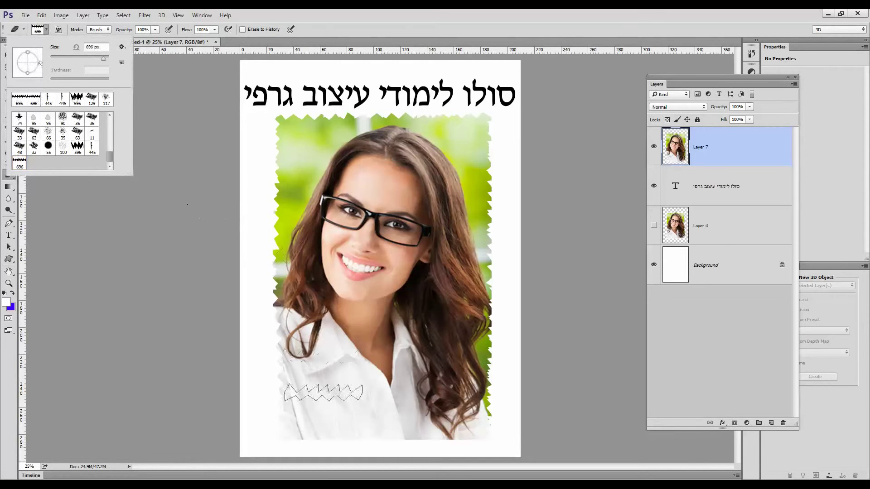
{"action": "left_click", "coordinate": [308, 442]}
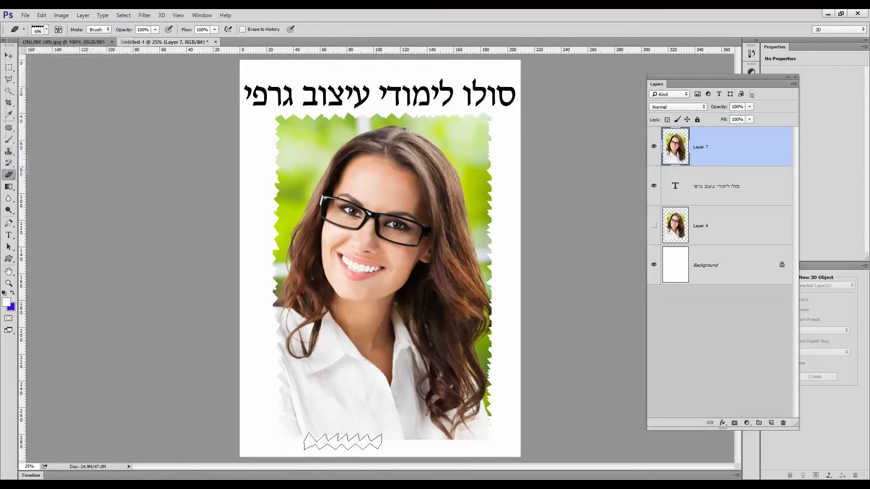
{"action": "mouse_move", "coordinate": [388, 436]}
{"action": "left_mouse_down"}
{"action": "mouse_move", "coordinate": [479, 435]}
{"action": "mouse_move", "coordinate": [463, 447]}
{"action": "mouse_move", "coordinate": [442, 439]}
{"action": "left_mouse_up"}
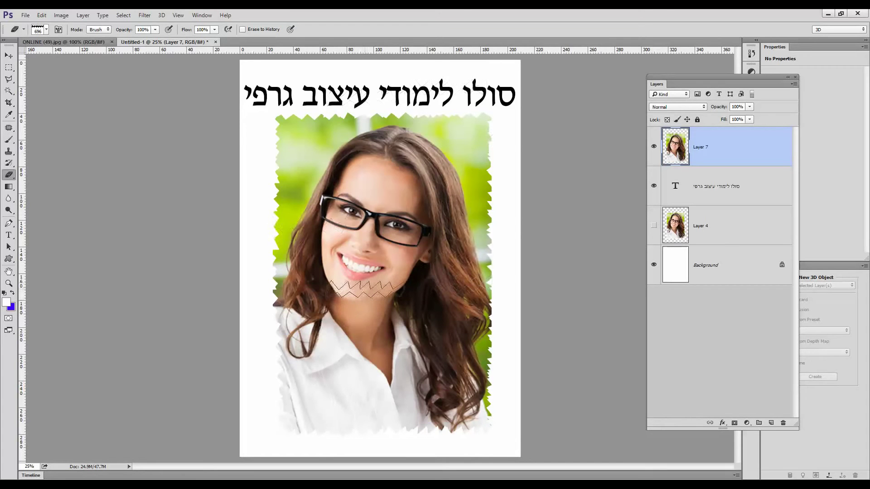
{"action": "left_click", "coordinate": [365, 289]}
Fill the Background layer with black at 100% opacity
{"action": "left_click", "coordinate": [669, 271]}
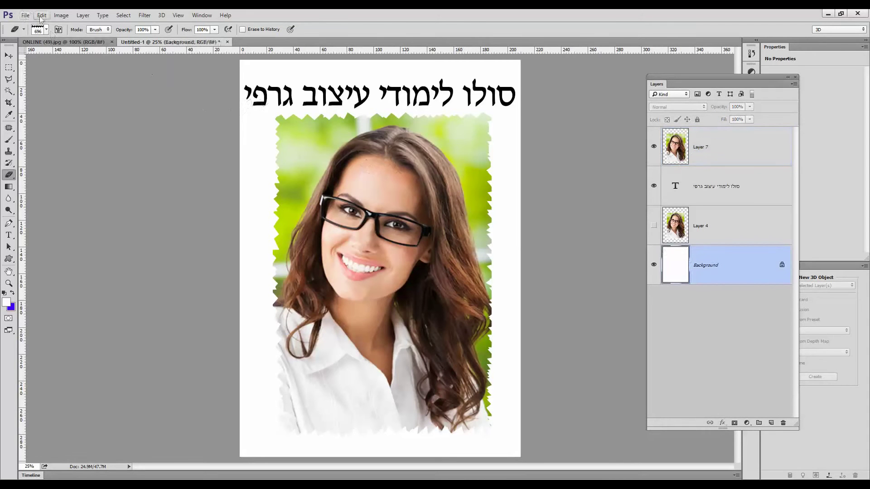
{"action": "left_click", "coordinate": [41, 15]}
{"action": "left_click", "coordinate": [54, 145]}
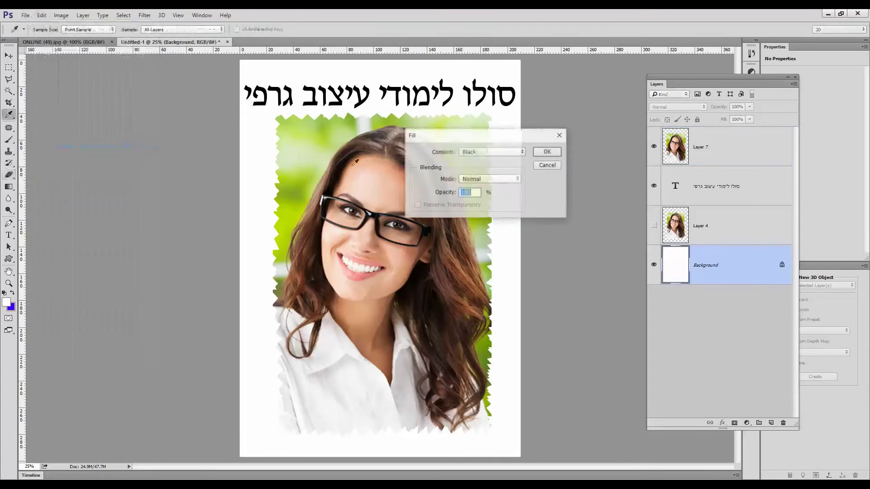
{"action": "left_click", "coordinate": [547, 150]}
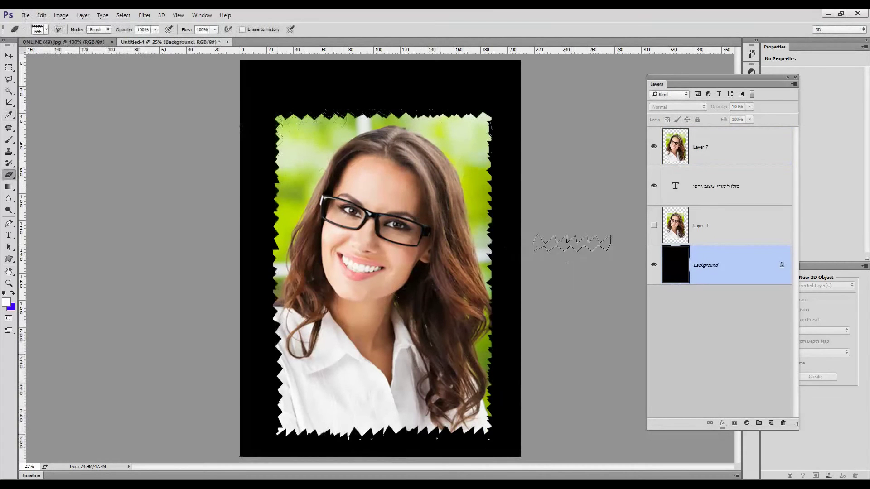
Undo the black fill of the Background layer
{"action": "key", "text": "ctrl+z"}
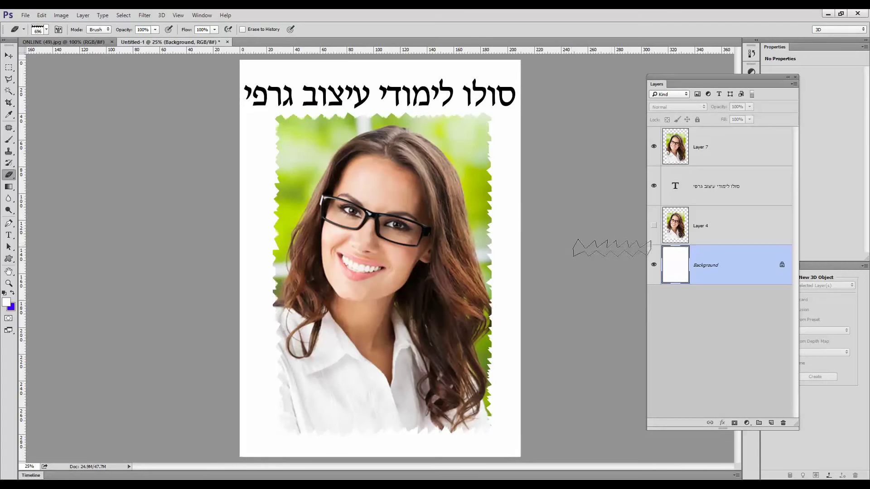
Give Layer 7 a Multiply drop shadow with 35% opacity, 20 px distance and 22% spread
{"action": "left_click", "coordinate": [709, 230]}
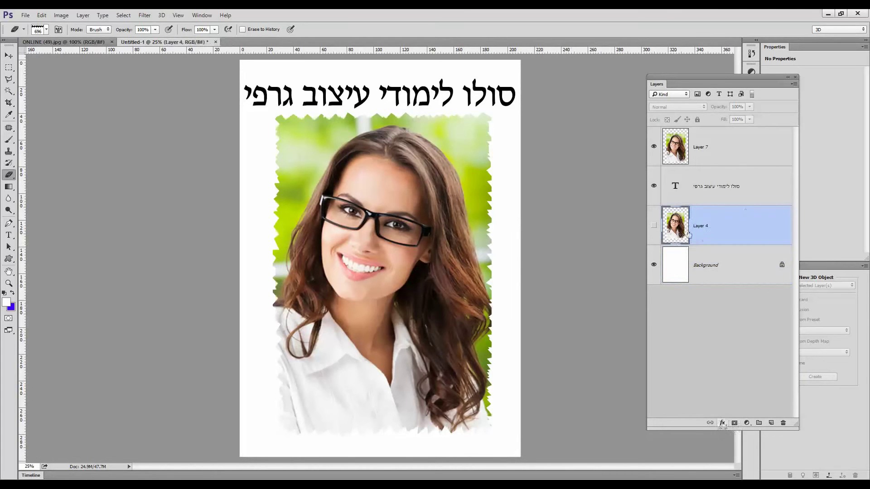
{"action": "left_click", "coordinate": [698, 143]}
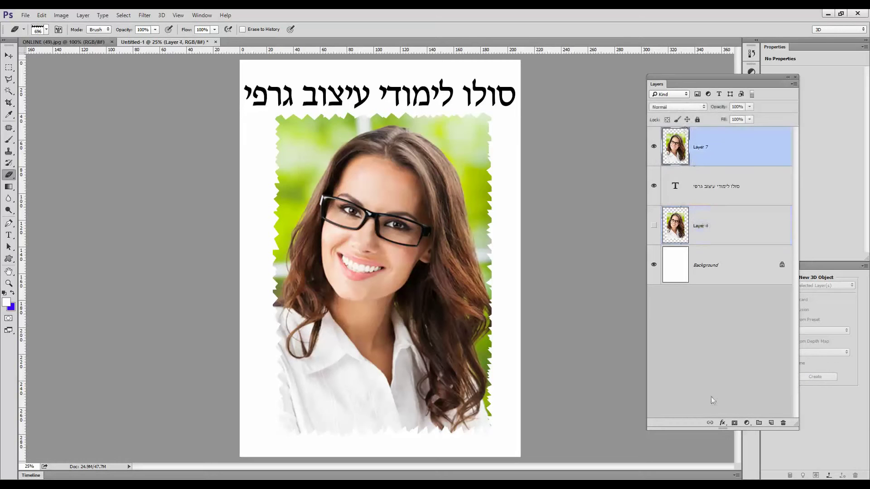
{"action": "left_click", "coordinate": [721, 423]}
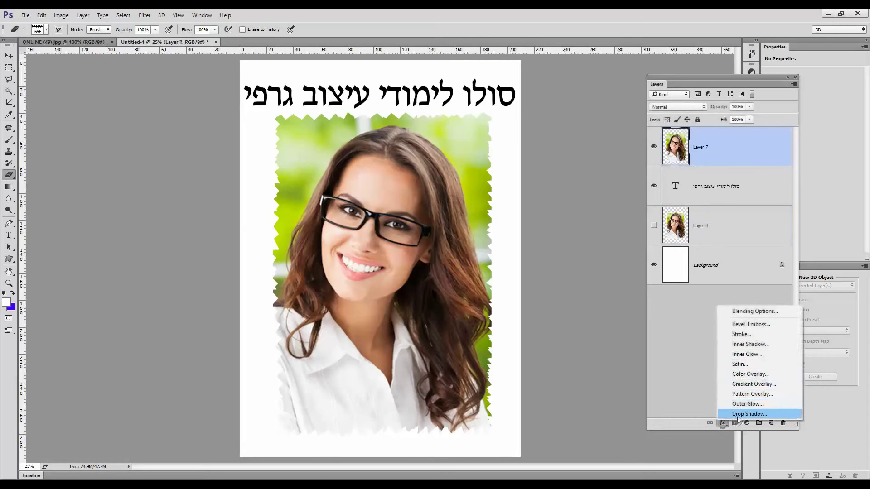
{"action": "left_click", "coordinate": [740, 414]}
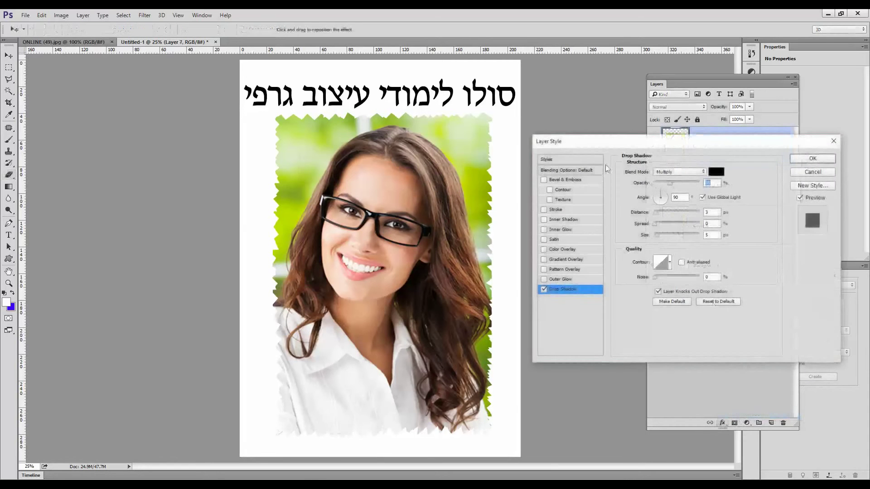
{"action": "left_click_drag", "start_coordinate": [638, 170], "coordinate": [652, 194]}
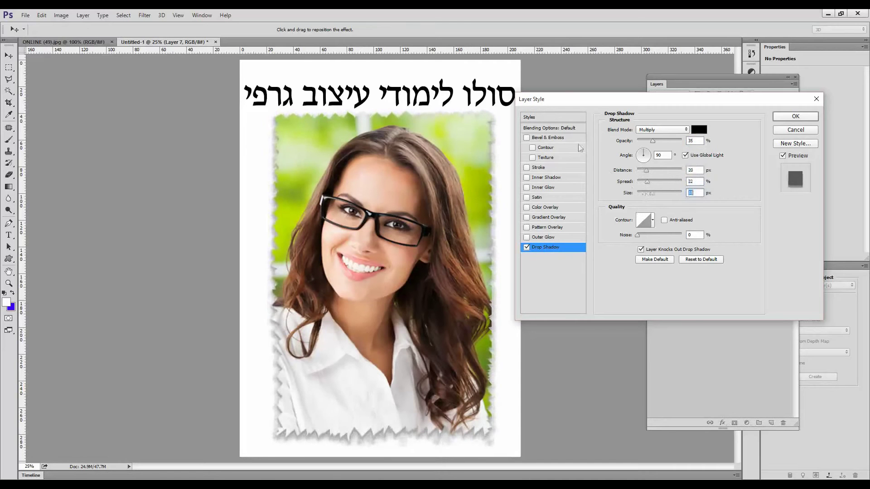
Apply a thin white inside stroke to Layer 7, and delete all of that layer's effects
{"action": "left_click", "coordinate": [546, 167]}
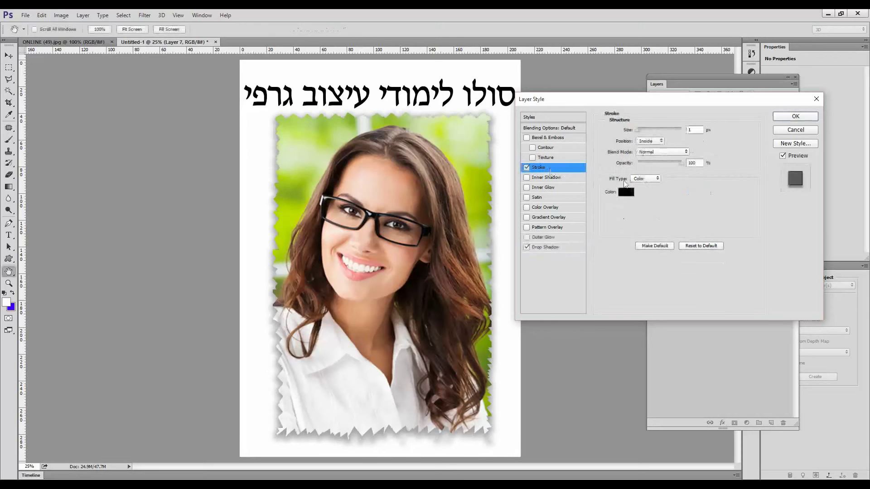
{"action": "left_click_drag", "start_coordinate": [638, 131], "coordinate": [643, 130]}
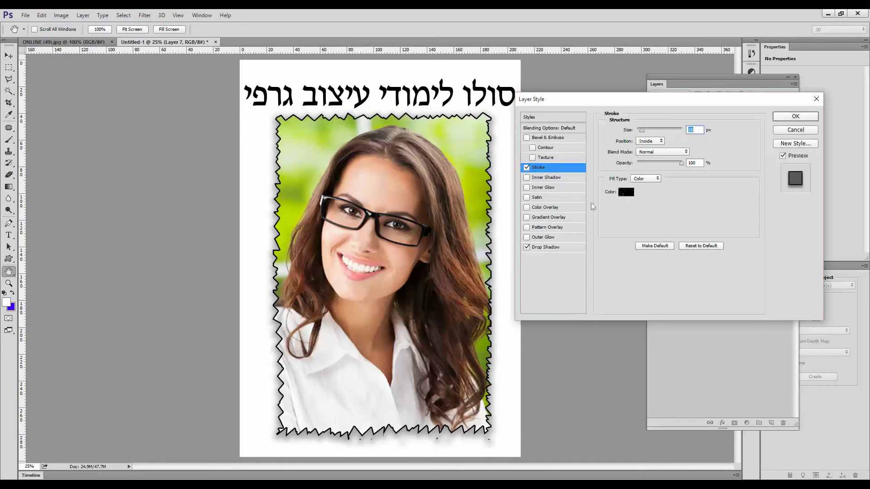
{"action": "left_click", "coordinate": [627, 192]}
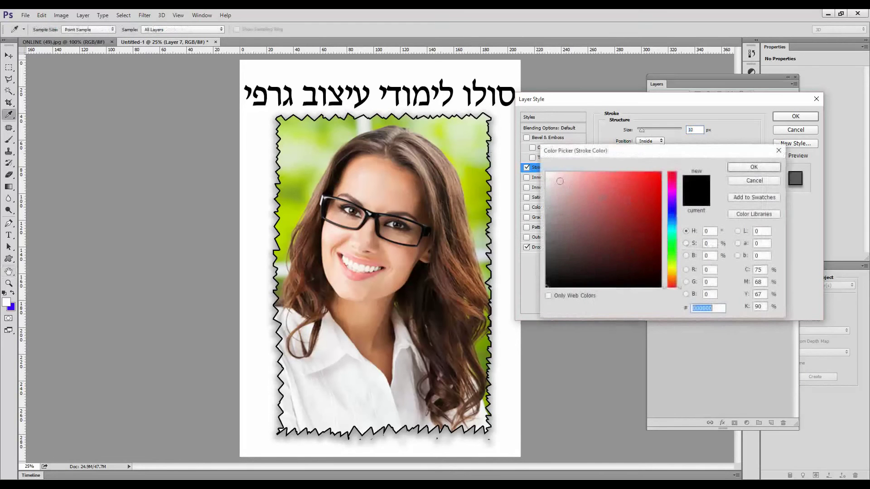
{"action": "left_click", "coordinate": [546, 175]}
{"action": "left_click", "coordinate": [545, 173]}
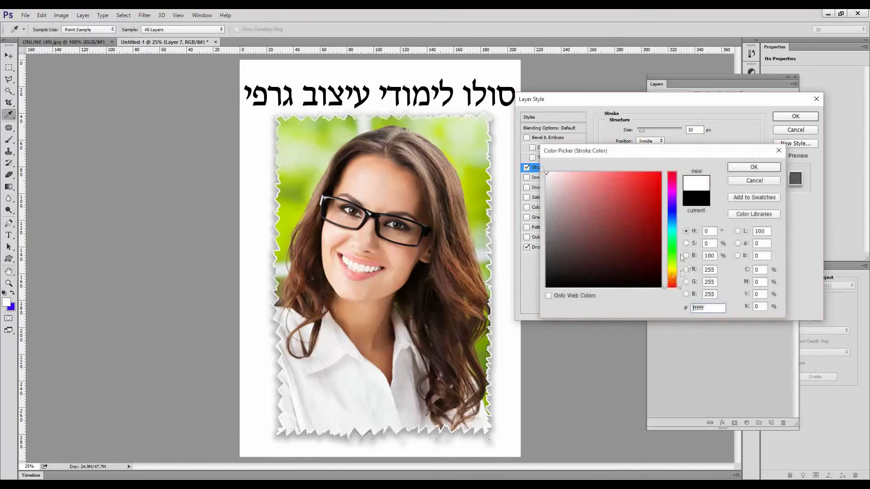
{"action": "left_click", "coordinate": [753, 167]}
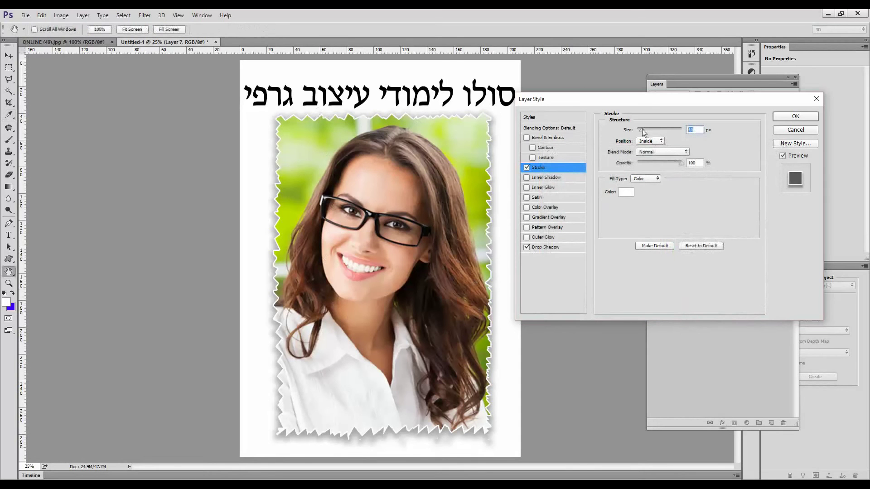
{"action": "mouse_move", "coordinate": [642, 131]}
{"action": "left_mouse_down"}
{"action": "mouse_move", "coordinate": [664, 130]}
{"action": "mouse_move", "coordinate": [640, 130]}
{"action": "left_mouse_up"}
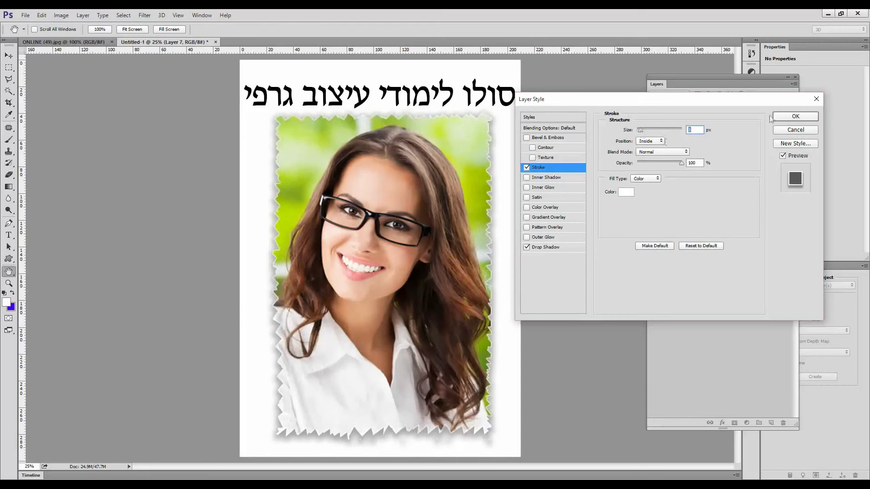
{"action": "left_click", "coordinate": [805, 118]}
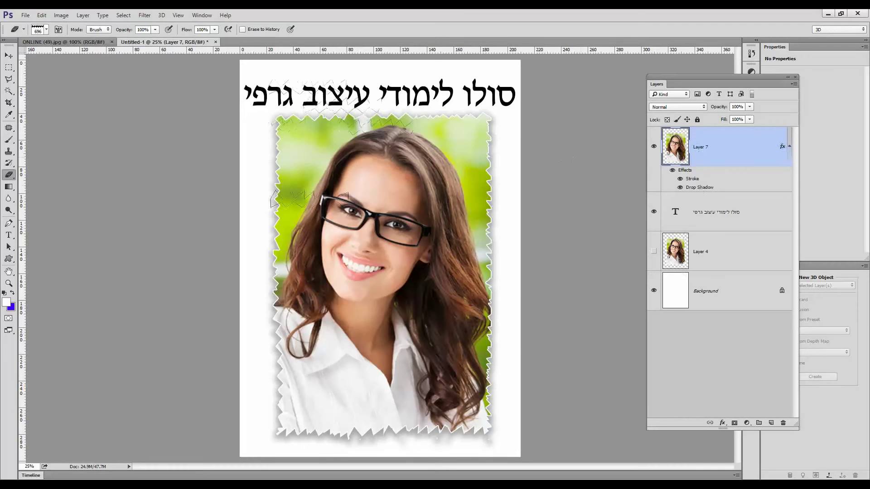
{"action": "mouse_move", "coordinate": [782, 148]}
{"action": "left_mouse_down"}
{"action": "mouse_move", "coordinate": [764, 304]}
{"action": "mouse_move", "coordinate": [784, 423]}
{"action": "left_mouse_up"}
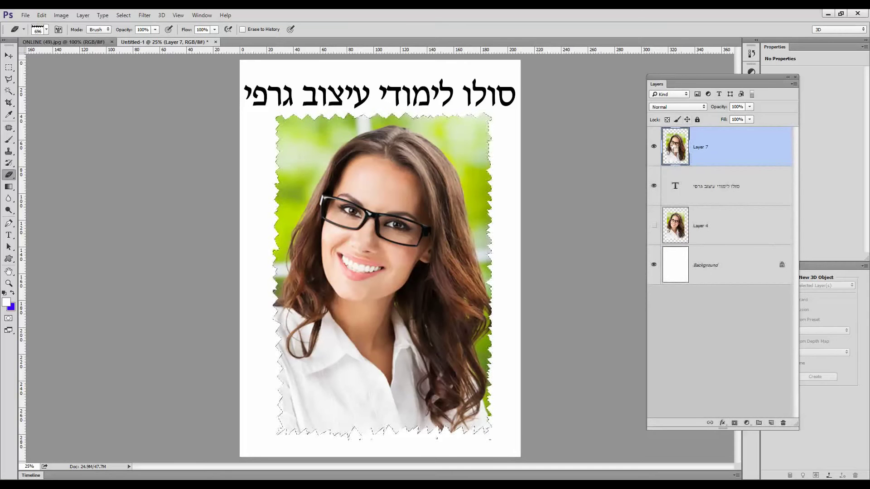
Load the outline of the Layer 7 photo as a selection and feather it by 15 pixels
{"action": "left_click", "coordinate": [680, 209], "text": "ctrl"}
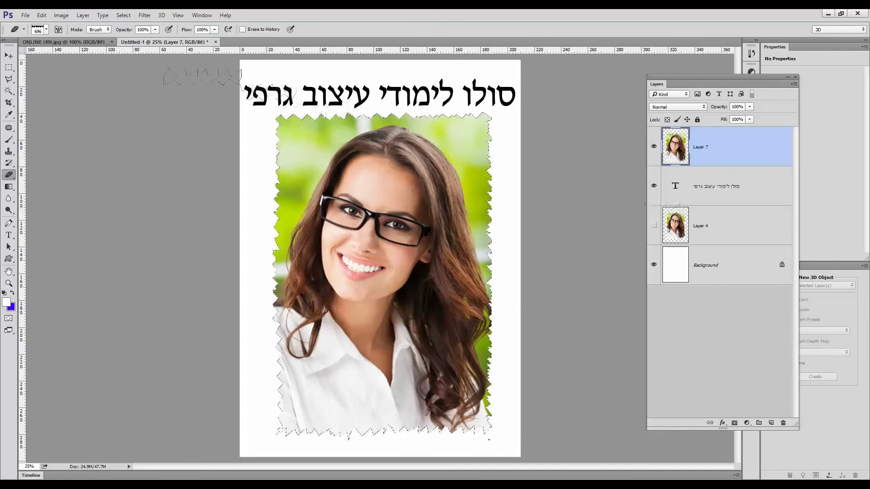
{"action": "left_click", "coordinate": [123, 16]}
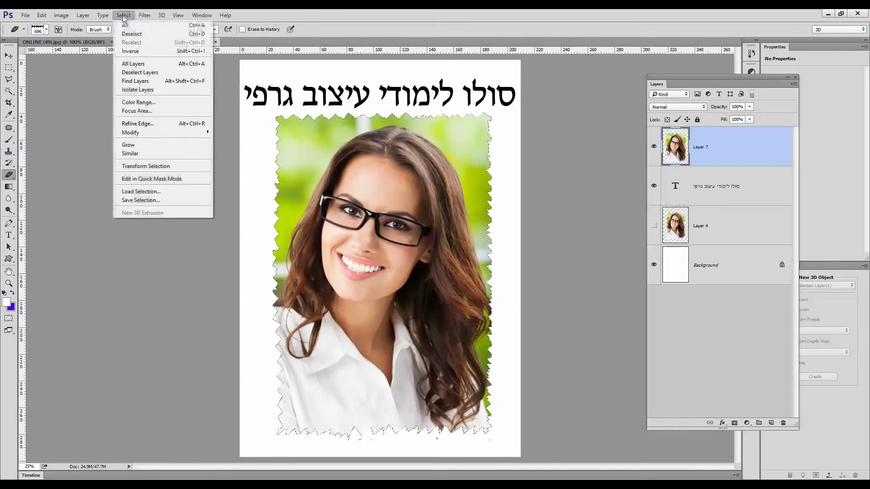
{"action": "mouse_move", "coordinate": [140, 136]}
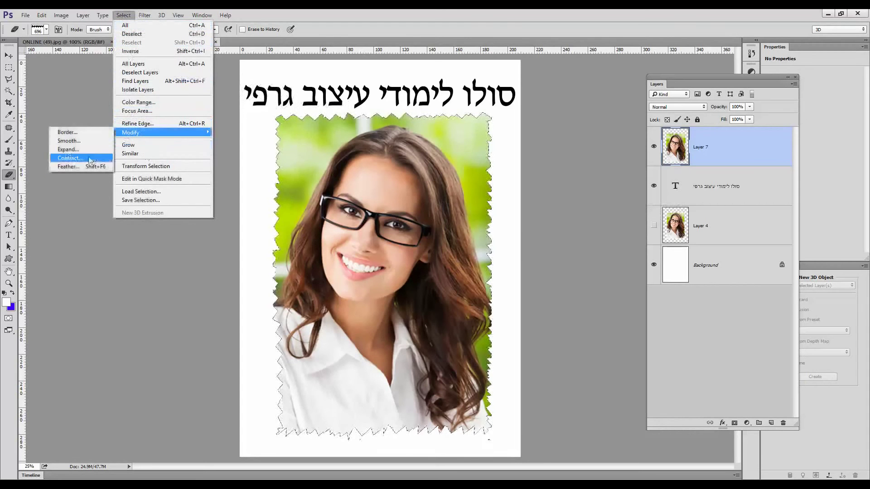
{"action": "left_click", "coordinate": [72, 166]}
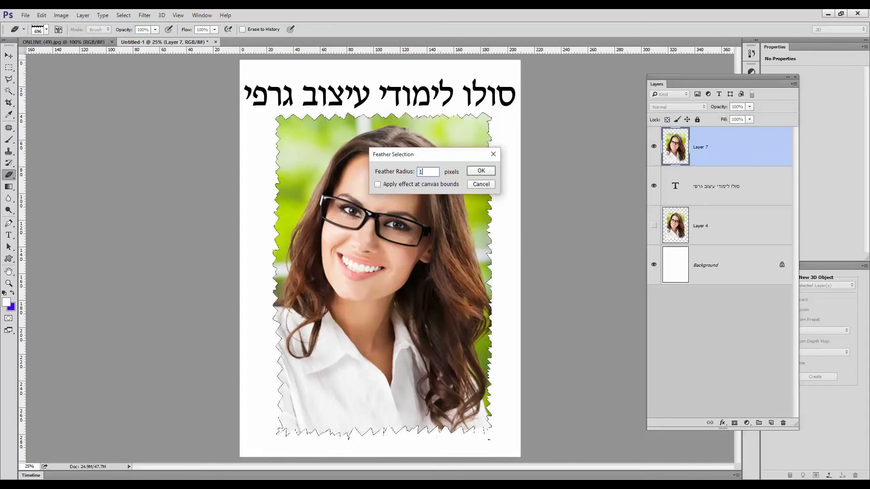
{"action": "type", "text": "15"}
{"action": "key", "text": "Return"}
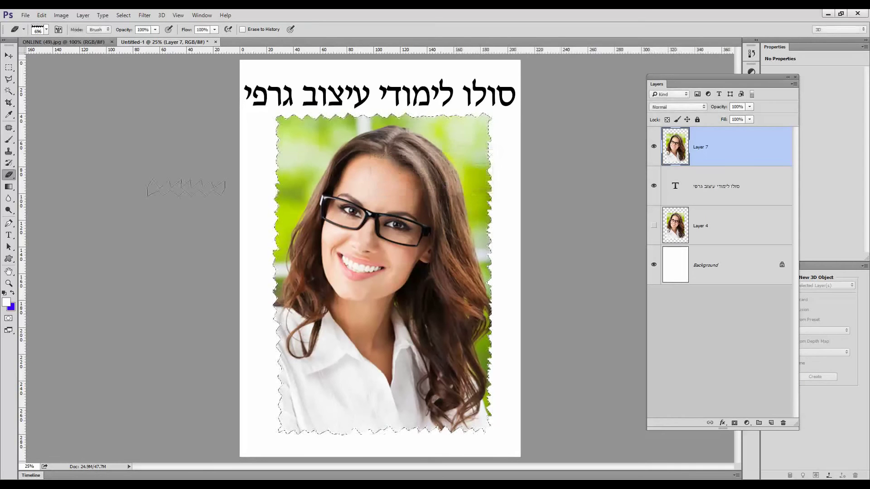
Fill the feathered selection with black at 100% opacity on a new layer above Layer 7, and deselect
{"action": "left_click", "coordinate": [771, 422]}
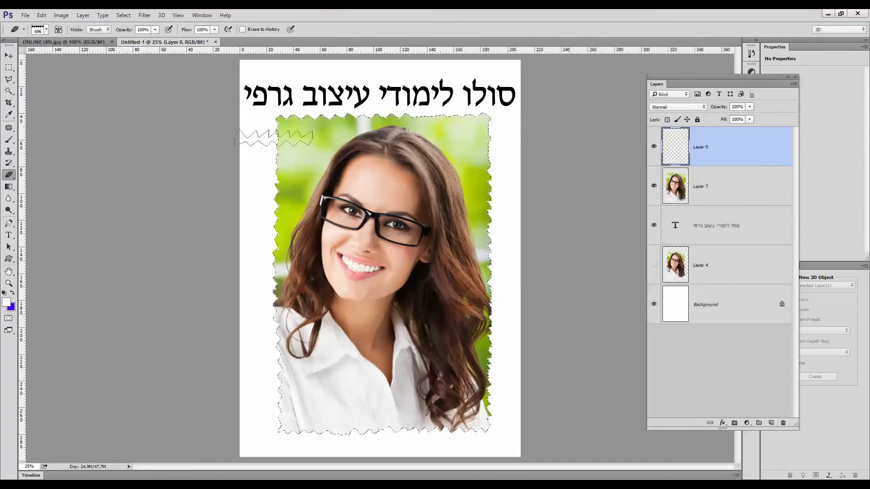
{"action": "left_click", "coordinate": [41, 15]}
{"action": "left_click", "coordinate": [49, 145]}
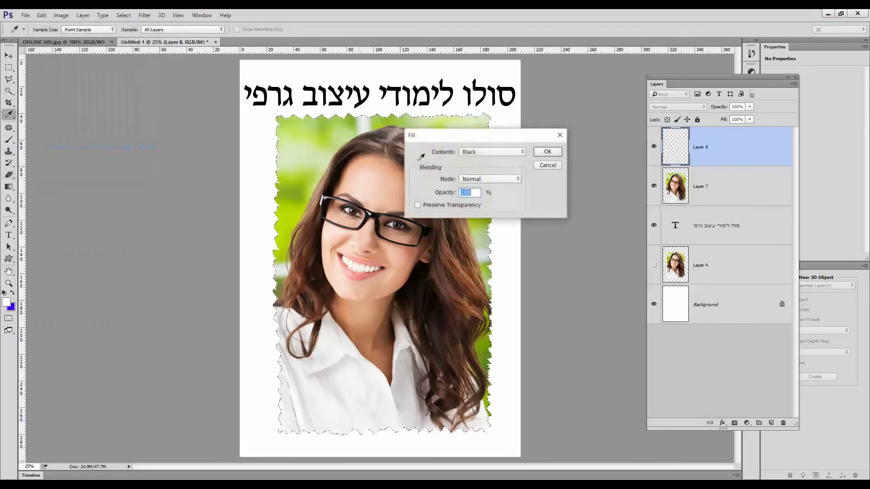
{"action": "left_click", "coordinate": [547, 151]}
{"action": "key", "text": "e"}
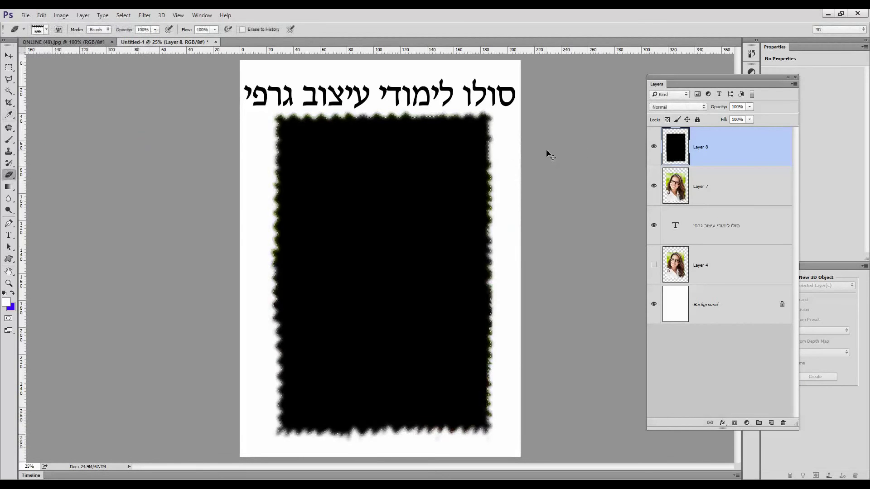
{"action": "left_click", "coordinate": [122, 15]}
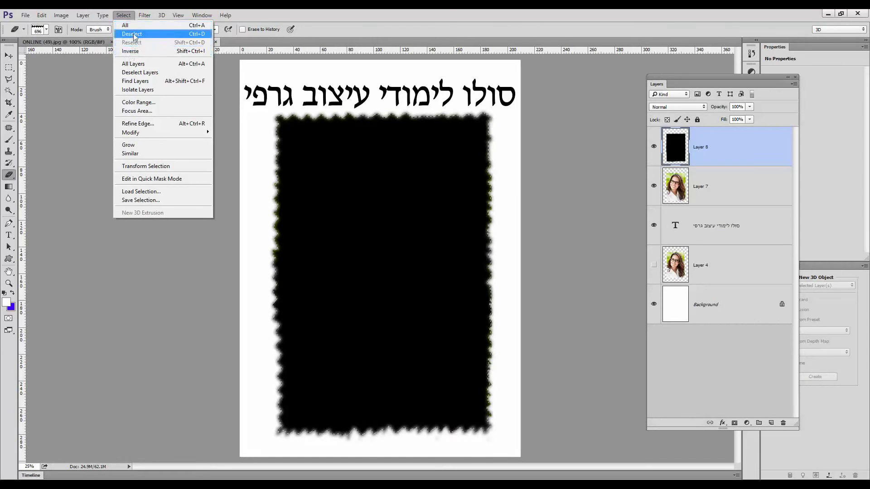
{"action": "left_click", "coordinate": [131, 33]}
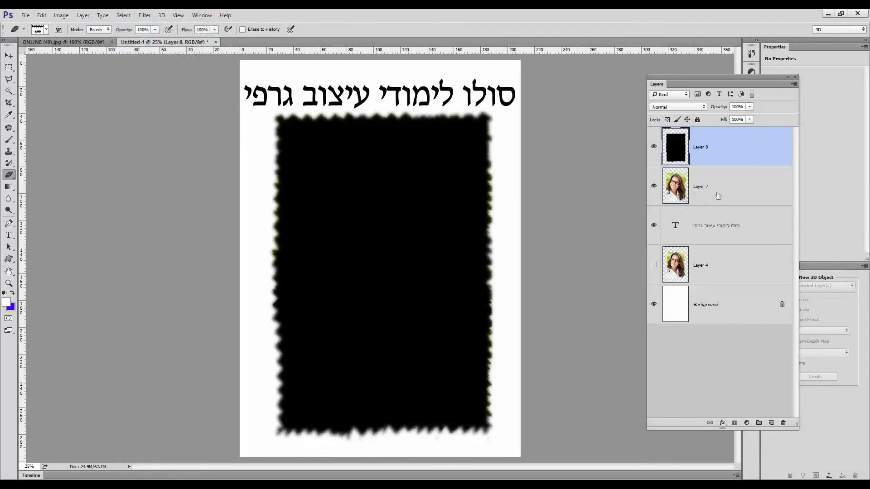
Place Layer 7 above the black layer and nudge the photo right, down and back left to offset it from the shadow
{"action": "left_click_drag", "start_coordinate": [714, 202], "coordinate": [701, 150]}
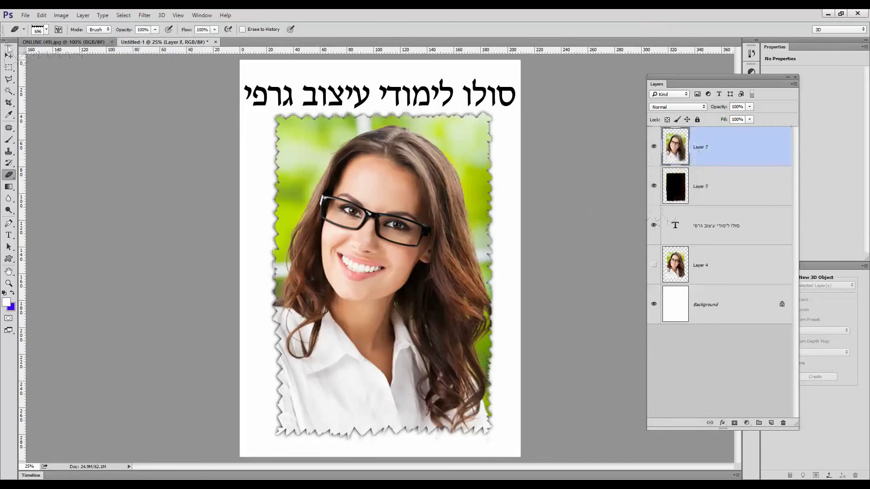
{"action": "left_click", "coordinate": [8, 56]}
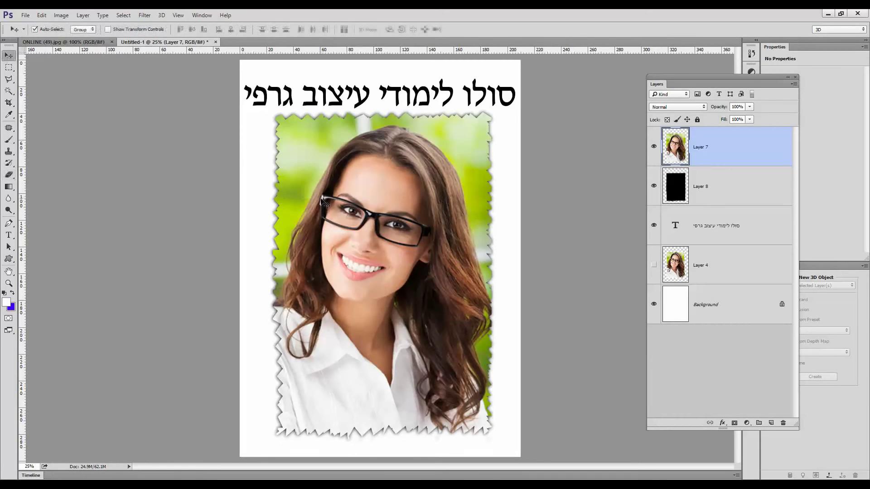
{"action": "key", "text": "Right"}
{"action": "key", "text": "Right"}
{"action": "key", "text": "Right"}
{"action": "key", "text": "Right"}
{"action": "key", "text": "Right"}
{"action": "key", "text": "Right"}
{"action": "key", "text": "Right"}
{"action": "key", "text": "Right"}
{"action": "key", "text": "Right"}
{"action": "key", "text": "Right"}
{"action": "key", "text": "Right"}
{"action": "key", "text": "Right"}
{"action": "key", "text": "Right"}
{"action": "key", "text": "Right"}
{"action": "key", "text": "Right"}
{"action": "key", "text": "Right"}
{"action": "key", "text": "Right"}
{"action": "key", "text": "Right"}
{"action": "key", "text": "Right"}
{"action": "key", "text": "Right"}
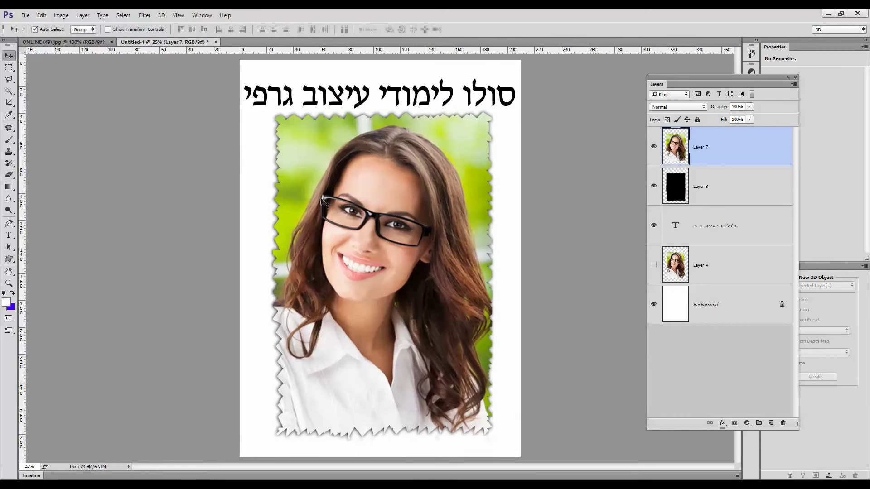
{"action": "key", "text": "Down"}
{"action": "key", "text": "Down"}
{"action": "key", "text": "Down"}
{"action": "key", "text": "Down"}
{"action": "key", "text": "Down"}
{"action": "key", "text": "Down"}
{"action": "key", "text": "Down"}
{"action": "key", "text": "Down"}
{"action": "key", "text": "Down"}
{"action": "key", "text": "Down"}
{"action": "key", "text": "Down"}
{"action": "key", "text": "Down"}
{"action": "key", "text": "Down"}
{"action": "key", "text": "Down"}
{"action": "key", "text": "Down"}
{"action": "key", "text": "Down"}
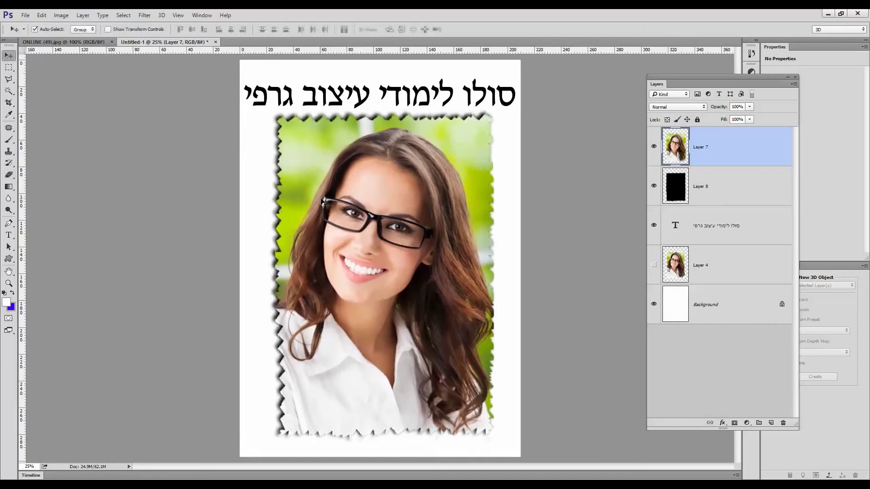
{"action": "key", "text": "Right"}
{"action": "key", "text": "Right"}
{"action": "key", "text": "Right"}
{"action": "key", "text": "Right"}
{"action": "key", "text": "Right"}
{"action": "key", "text": "Right"}
{"action": "key", "text": "Right"}
{"action": "key", "text": "Right"}
{"action": "key", "text": "Right"}
{"action": "key", "text": "Right"}
{"action": "key", "text": "Right"}
{"action": "key", "text": "Right"}
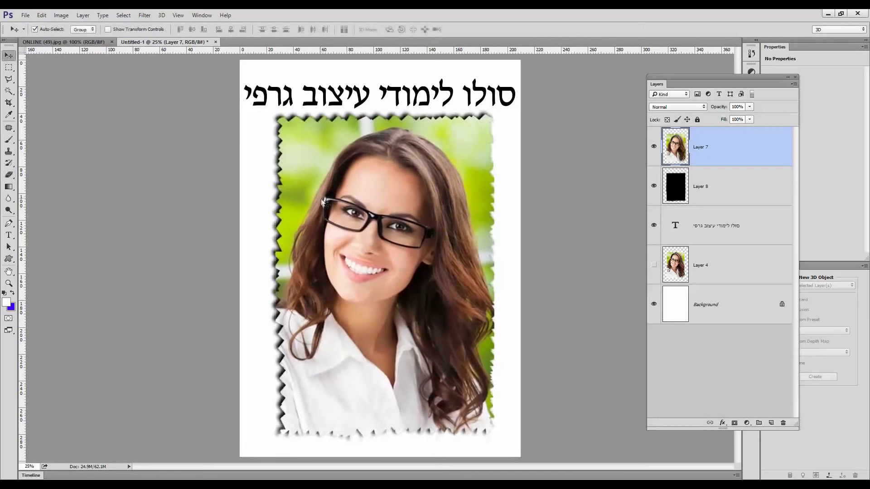
{"action": "key", "text": "Left"}
{"action": "key", "text": "Left"}
{"action": "key", "text": "Left"}
{"action": "key", "text": "Left"}
{"action": "key", "text": "Left"}
{"action": "key", "text": "Left"}
{"action": "key", "text": "Left"}
{"action": "key", "text": "Left"}
{"action": "key", "text": "Left"}
{"action": "key", "text": "Left"}
{"action": "key", "text": "Left"}
{"action": "key", "text": "Left"}
{"action": "key", "text": "Left"}
{"action": "key", "text": "Left"}
{"action": "key", "text": "Left"}
{"action": "key", "text": "Left"}
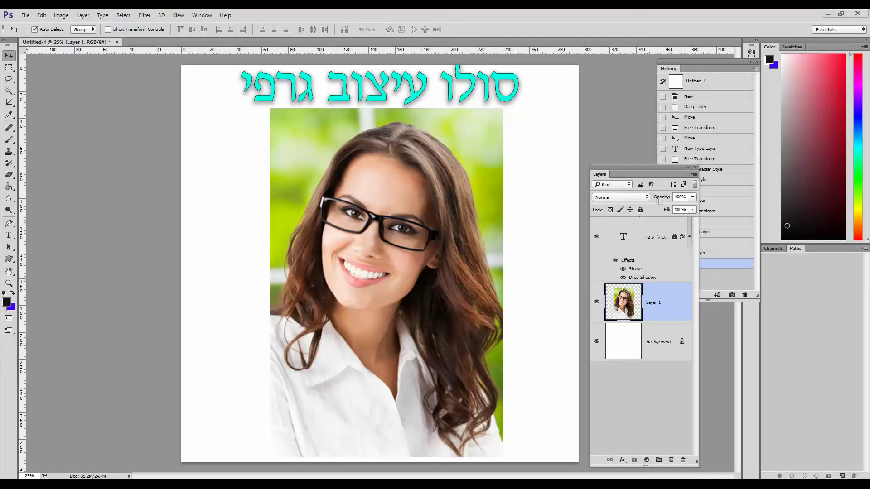
Duplicate the Layer 1 photo and try shifting the copy to the left, undoing that move
{"action": "left_click_drag", "start_coordinate": [667, 173], "coordinate": [684, 126]}
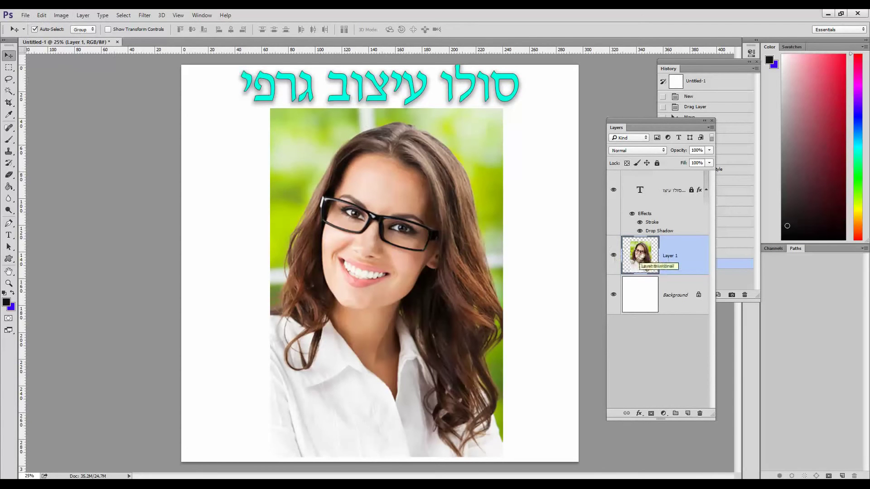
{"action": "left_click_drag", "start_coordinate": [647, 256], "coordinate": [687, 412]}
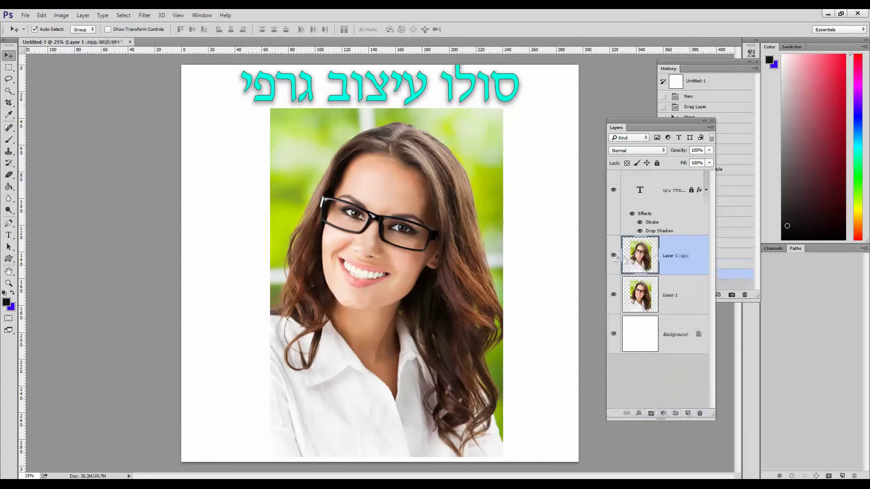
{"action": "left_click_drag", "start_coordinate": [430, 209], "coordinate": [386, 221]}
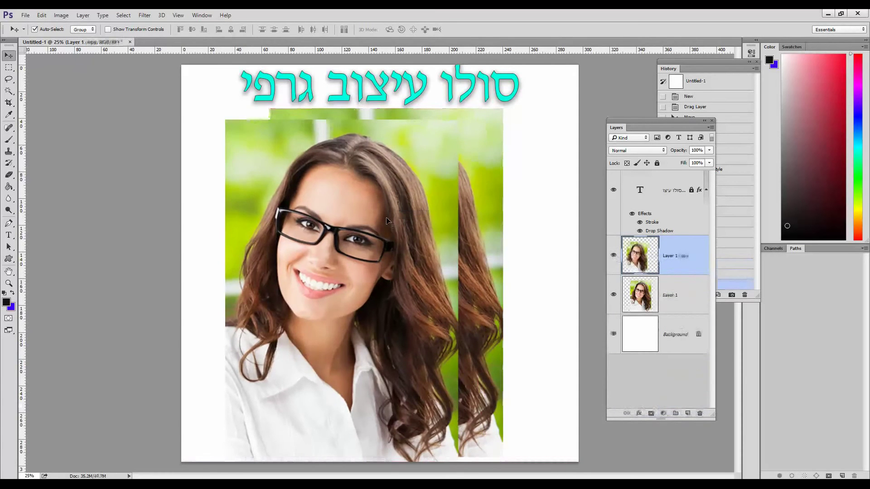
{"action": "key", "text": "ctrl+z"}
Keep the copy of Layer 1 as a hidden layer beneath it, named "תמונה מקורית"
{"action": "left_click", "coordinate": [614, 256]}
{"action": "left_click_drag", "start_coordinate": [665, 255], "coordinate": [669, 296]}
{"action": "double_click", "coordinate": [668, 295]}
{"action": "type", "text": "תמונה מקורית"}
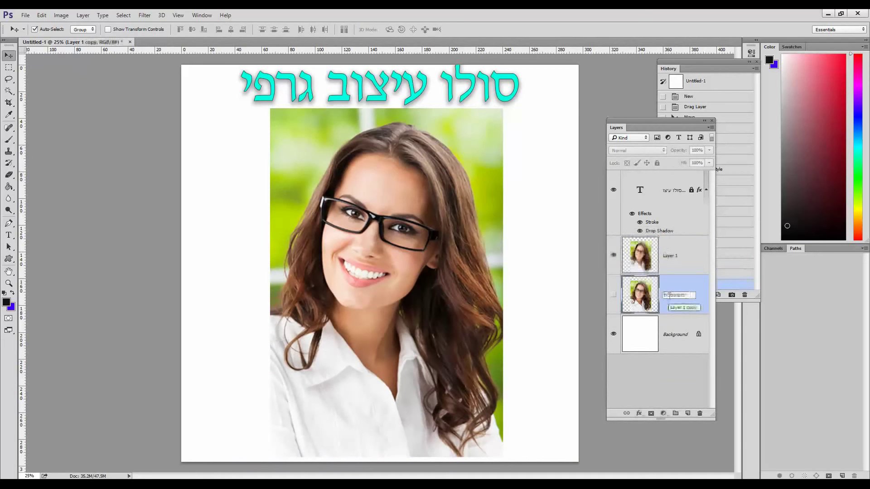
{"action": "key", "text": "Return"}
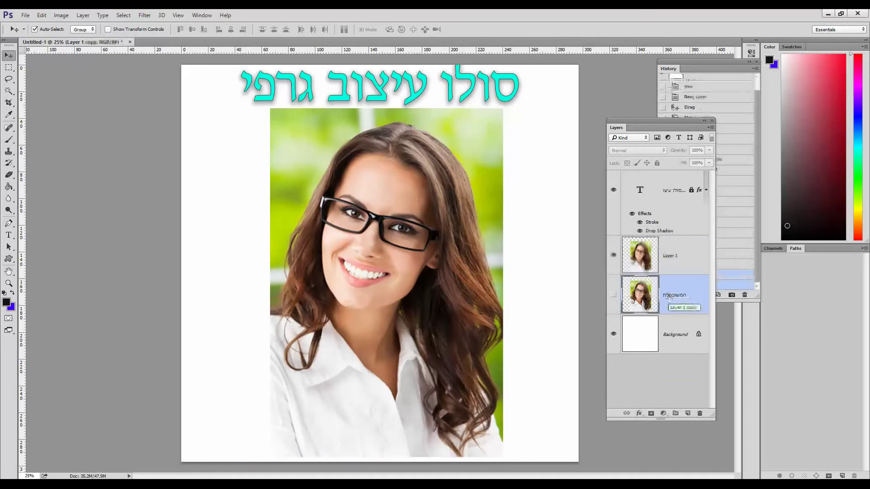
Cut two vertical and two horizontal strips out of the Layer 1 photo, dividing it into a three-by-three grid of panes
{"action": "left_click", "coordinate": [673, 258]}
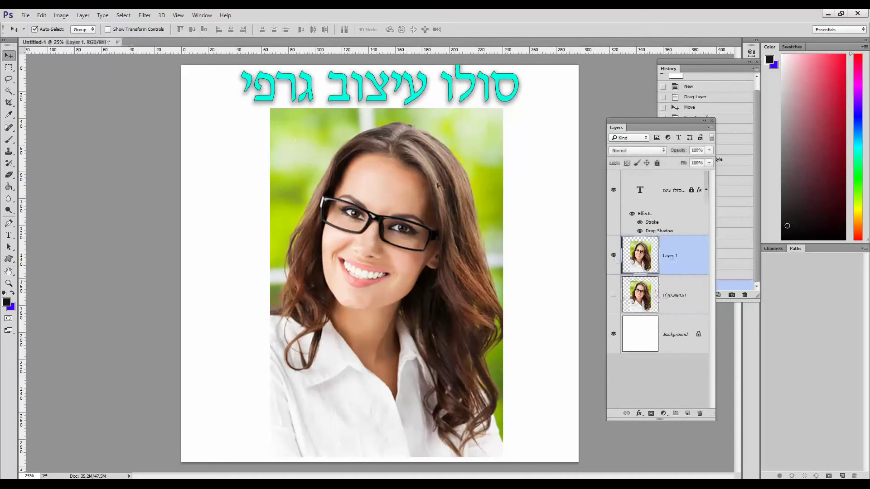
{"action": "left_click", "coordinate": [9, 68]}
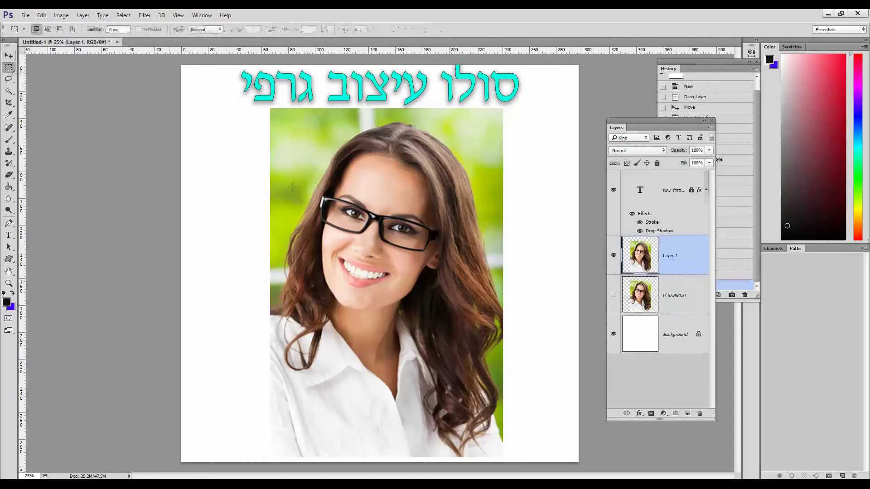
{"action": "left_click_drag", "start_coordinate": [309, 101], "coordinate": [329, 461]}
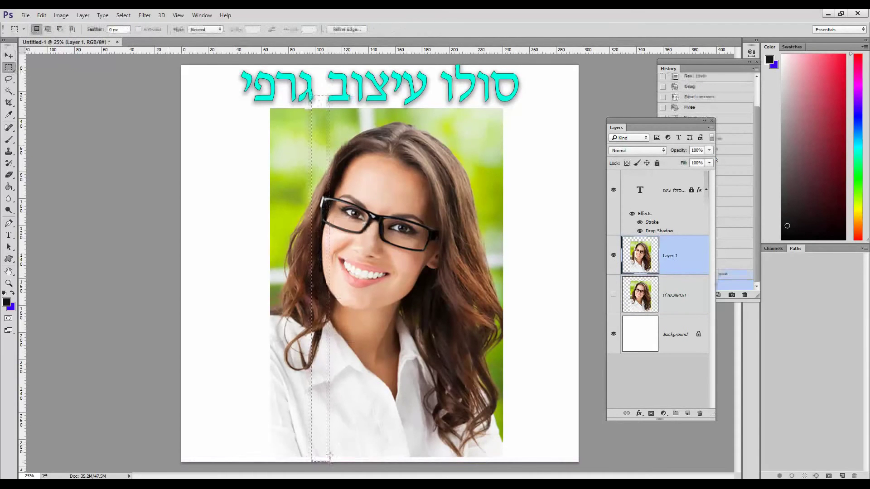
{"action": "key", "text": "Delete"}
{"action": "left_click_drag", "start_coordinate": [229, 365], "coordinate": [535, 386]}
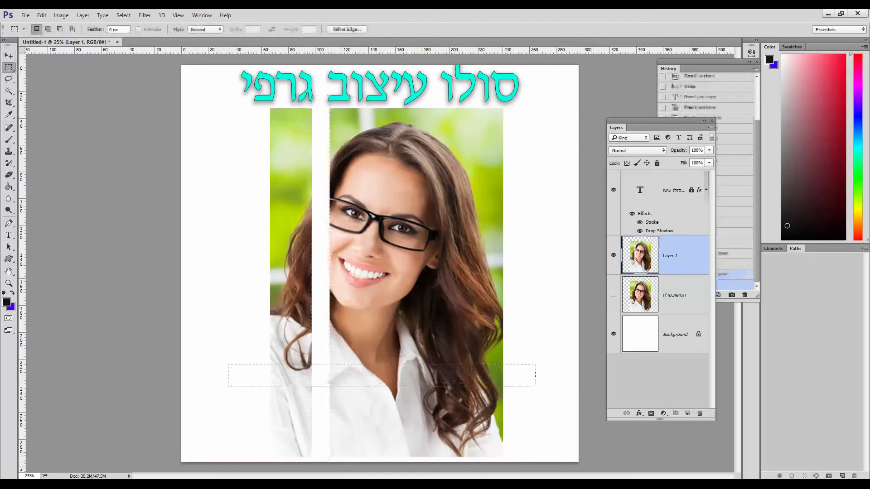
{"action": "key", "text": "Delete"}
{"action": "left_click_drag", "start_coordinate": [251, 205], "coordinate": [553, 225]}
{"action": "key", "text": "Delete"}
{"action": "left_click_drag", "start_coordinate": [426, 82], "coordinate": [452, 461]}
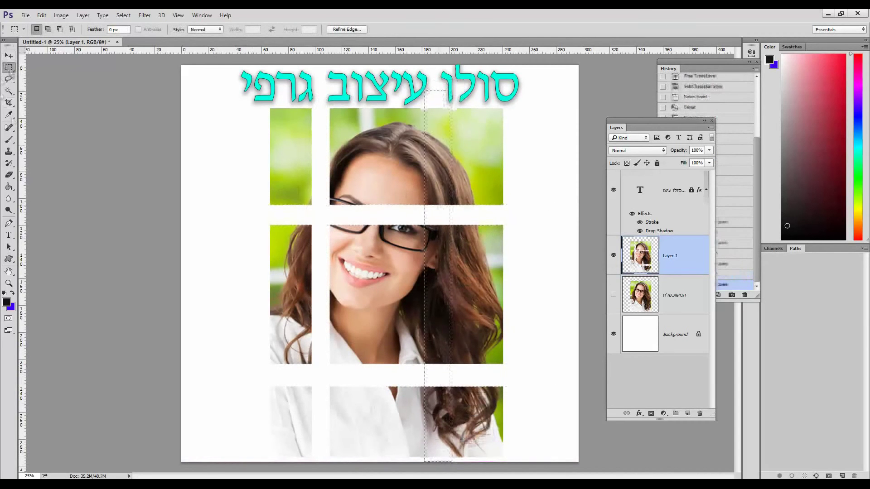
{"action": "key", "text": "Delete"}
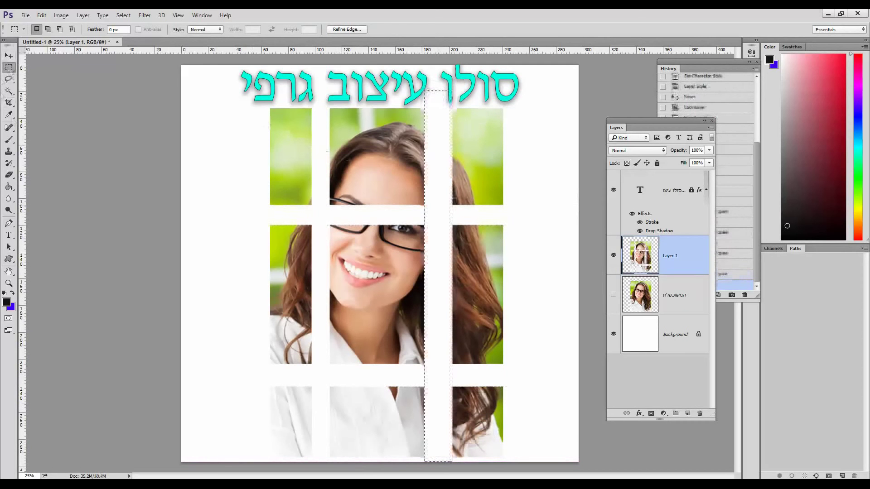
Load the outlines of Layer 1's panes as a selection and add a new layer above it named "הצללה"
{"action": "left_click", "coordinate": [641, 262], "text": "ctrl"}
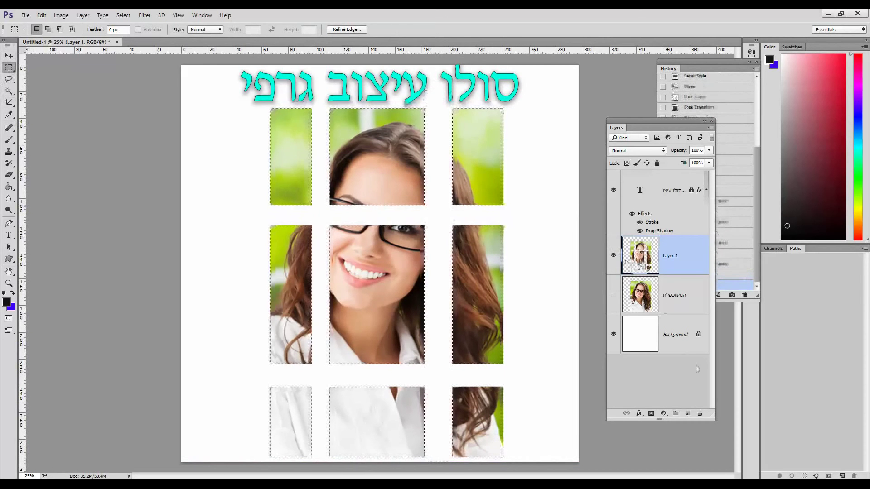
{"action": "left_click", "coordinate": [687, 413]}
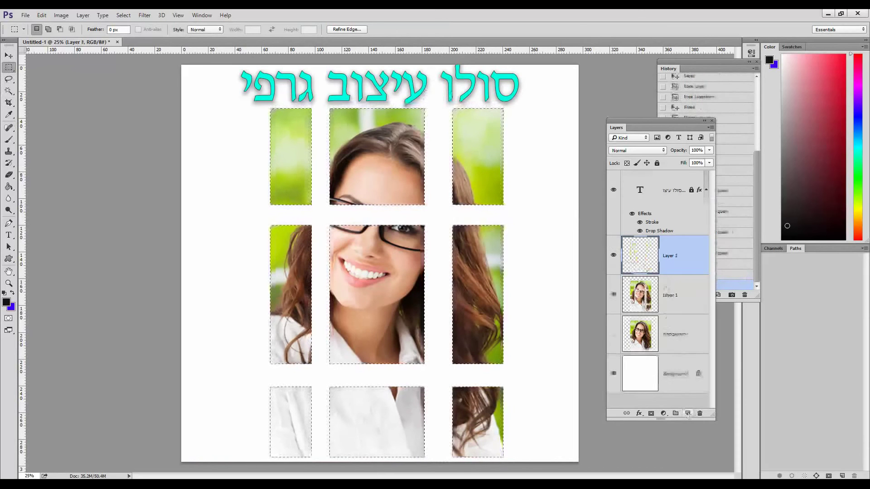
{"action": "double_click", "coordinate": [669, 257]}
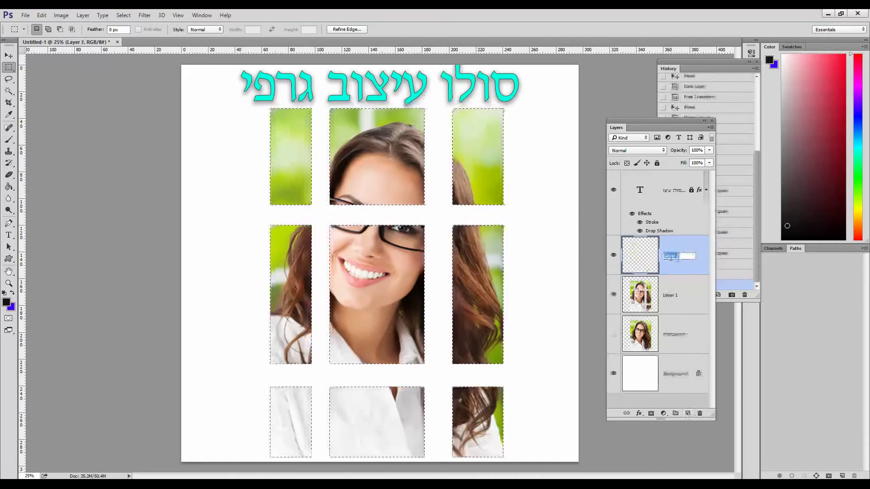
{"action": "type", "text": "חלונות"}
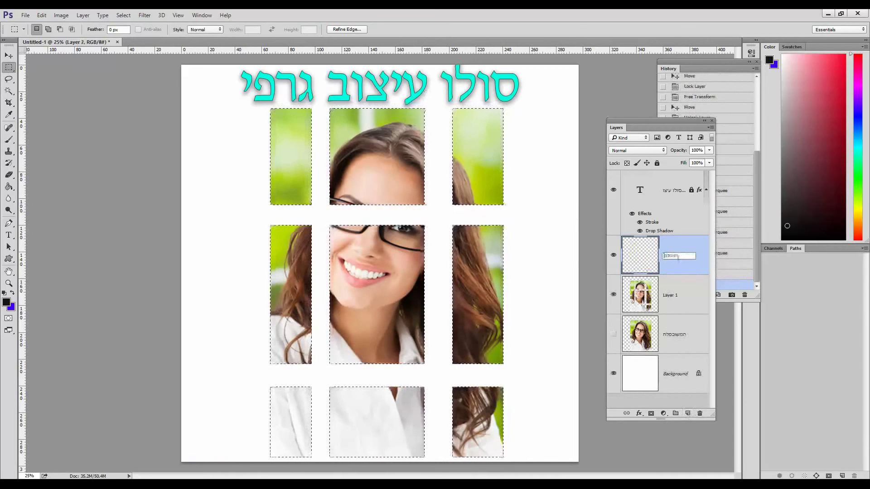
{"action": "key", "text": "Return"}
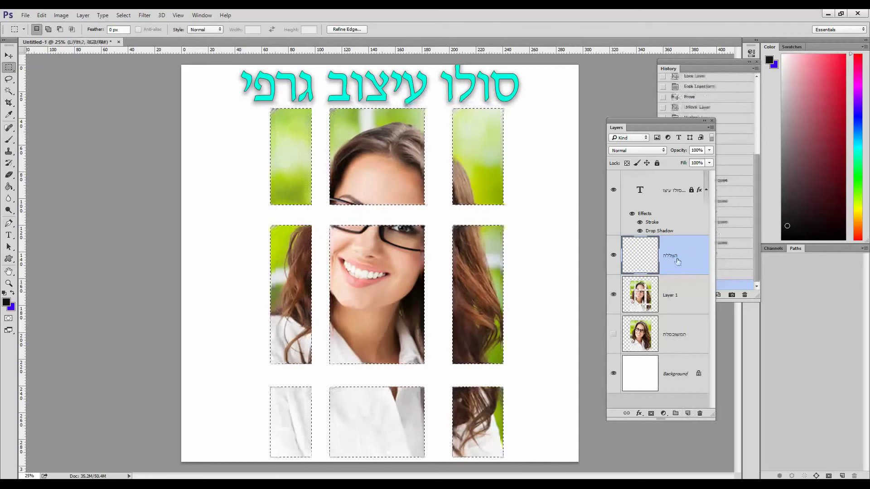
Feather the pane-shaped selection and move the History panel to the empty area beside the canvas
{"action": "left_click", "coordinate": [124, 15]}
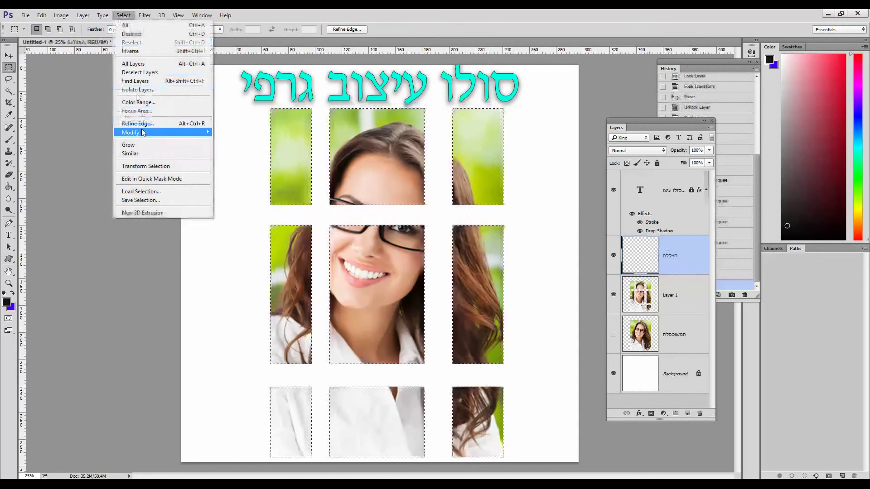
{"action": "mouse_move", "coordinate": [142, 132]}
{"action": "left_click", "coordinate": [83, 166]}
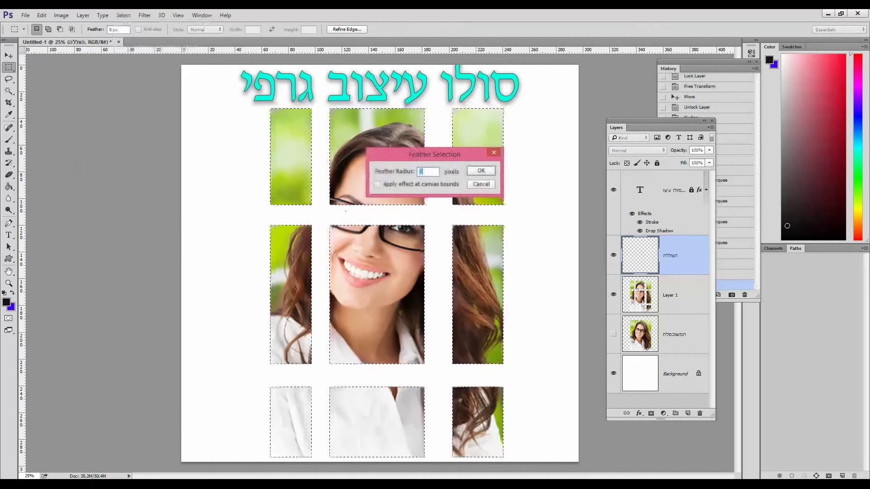
{"action": "key", "text": "Return"}
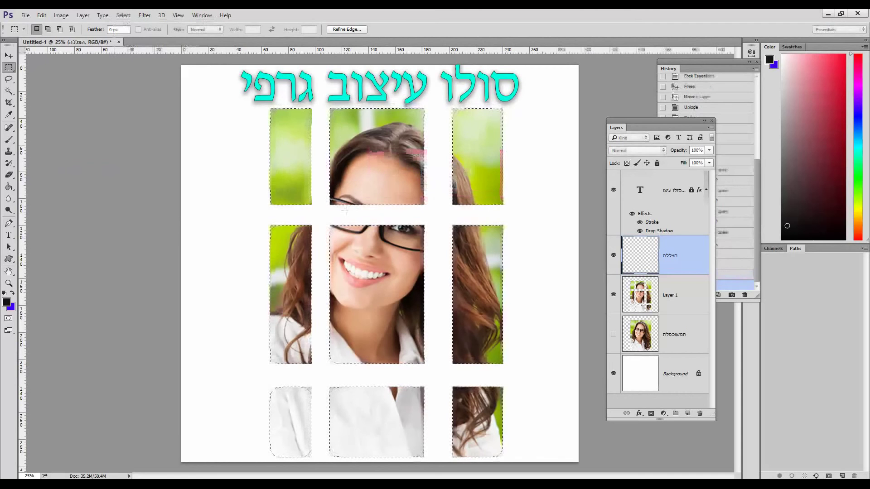
{"action": "left_click_drag", "start_coordinate": [688, 72], "coordinate": [83, 95]}
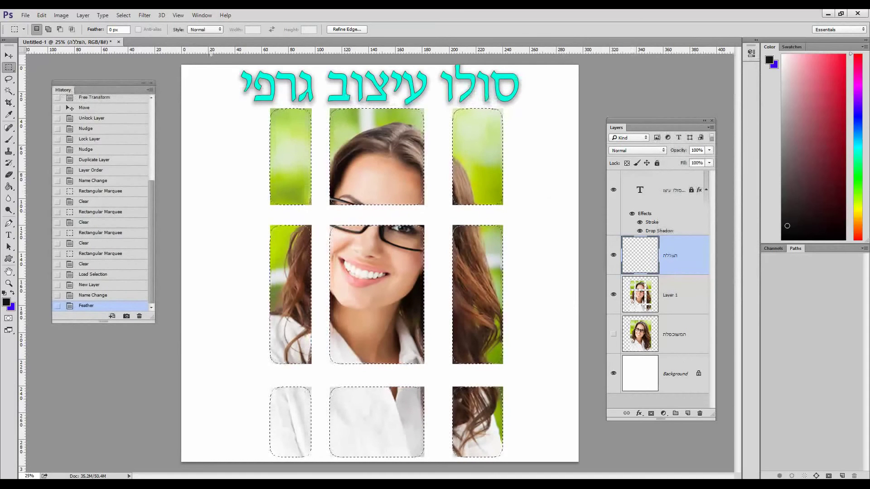
Fill the feathered selection with black at 100% opacity in Normal mode on the "הצללה" layer, and deselect
{"action": "left_click", "coordinate": [43, 16]}
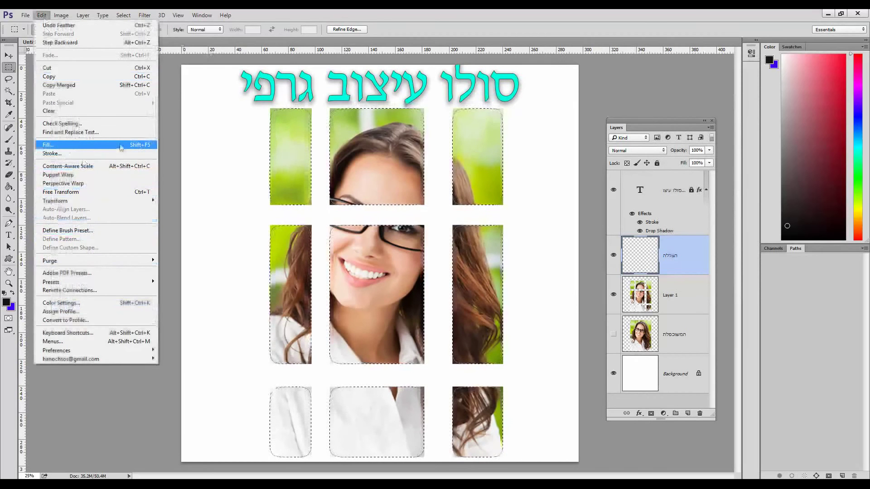
{"action": "left_click", "coordinate": [100, 145]}
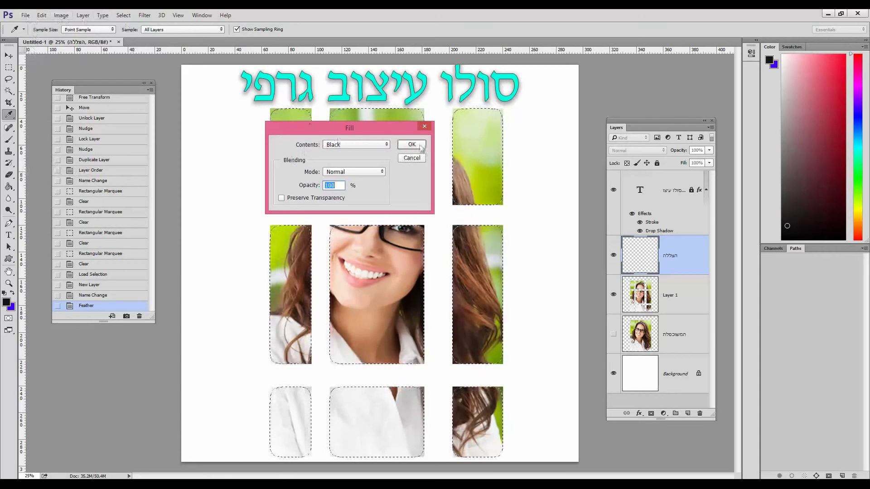
{"action": "left_click", "coordinate": [412, 144]}
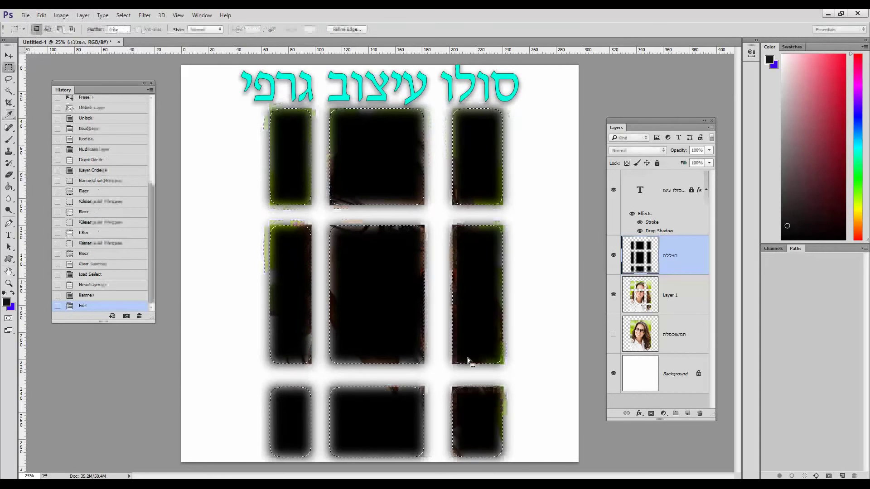
{"action": "left_click", "coordinate": [124, 15]}
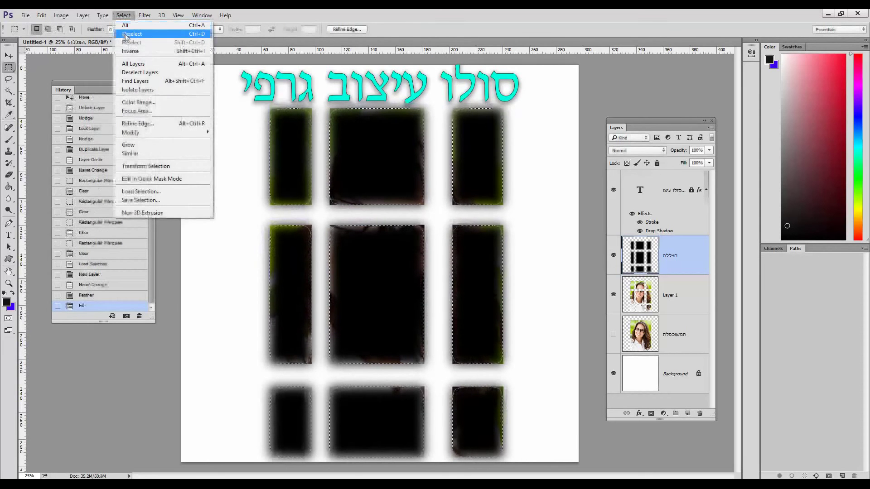
{"action": "left_click", "coordinate": [128, 34]}
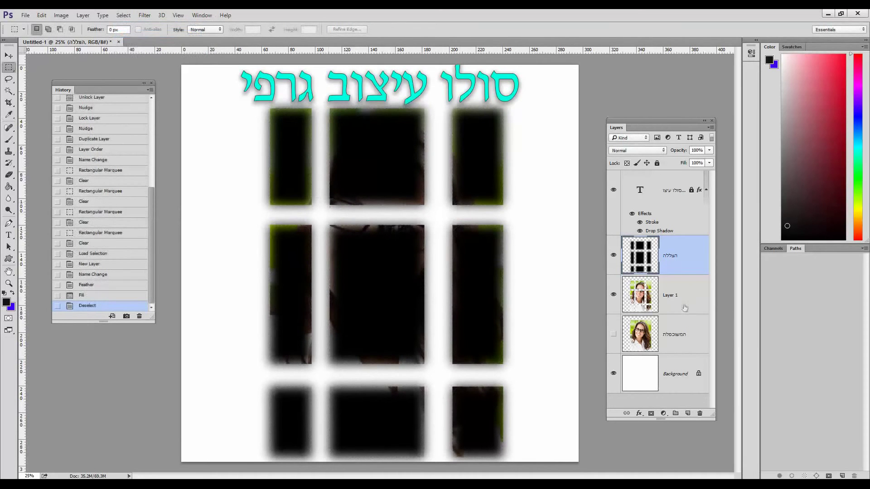
Place Layer 1 above the black shadow layer, show the hidden photo copy beneath, and inspect the pane effect up close
{"action": "left_click_drag", "start_coordinate": [684, 308], "coordinate": [680, 249]}
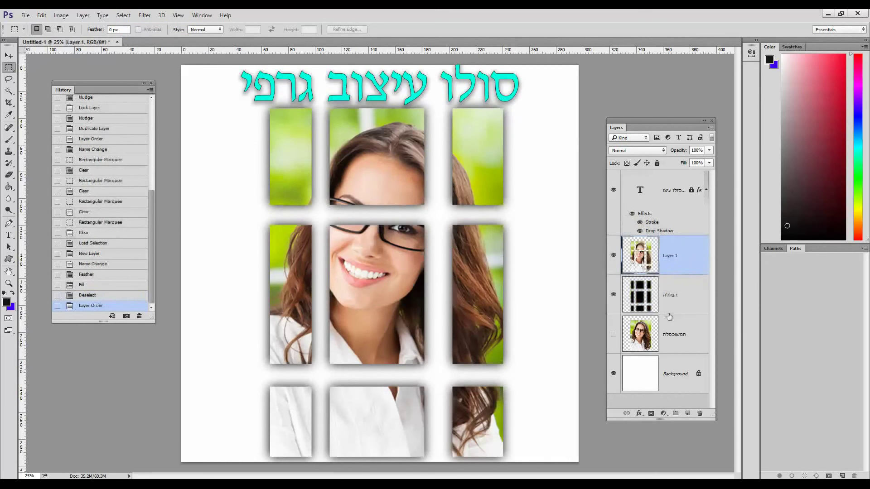
{"action": "left_click", "coordinate": [613, 336]}
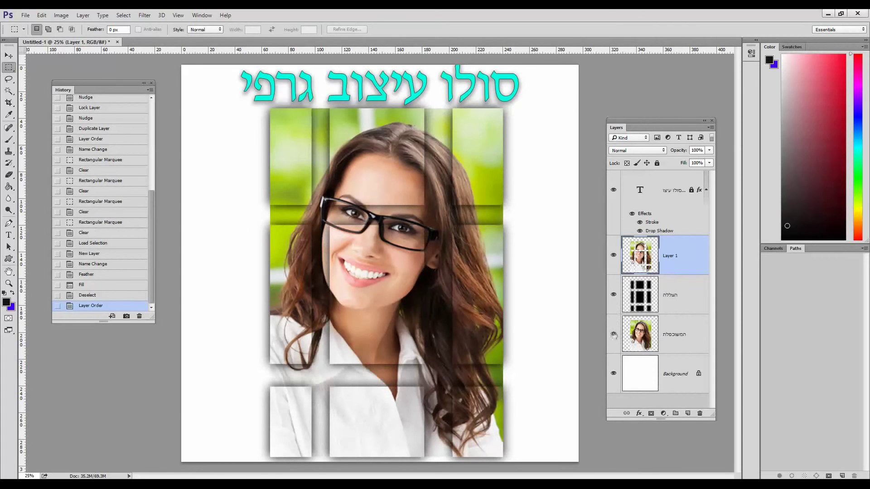
{"action": "left_click", "coordinate": [8, 283]}
{"action": "left_click_drag", "start_coordinate": [344, 267], "coordinate": [508, 259]}
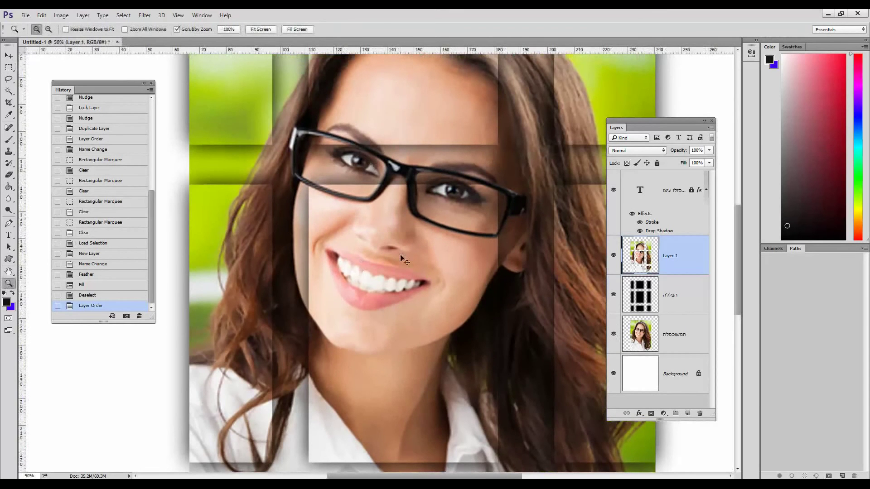
{"action": "key", "text": "ctrl+0"}
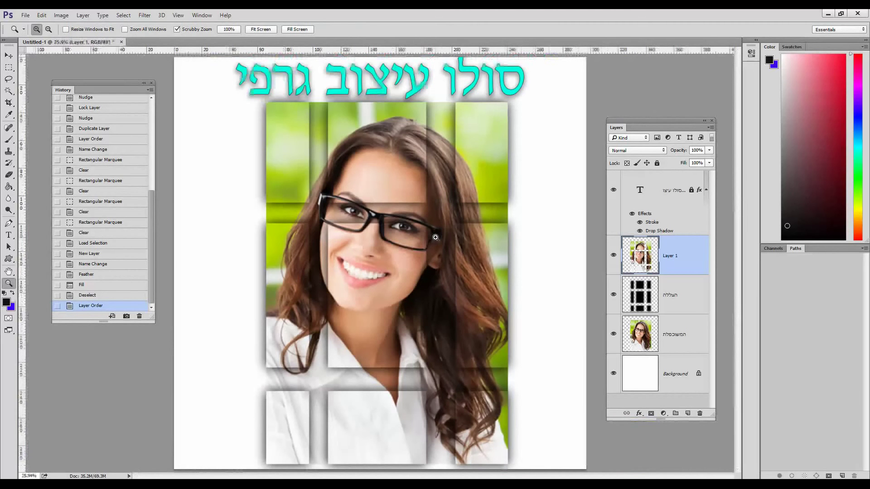
Duplicate the "הצללה" layer to strengthen the shadow around the panes
{"action": "left_click", "coordinate": [687, 295]}
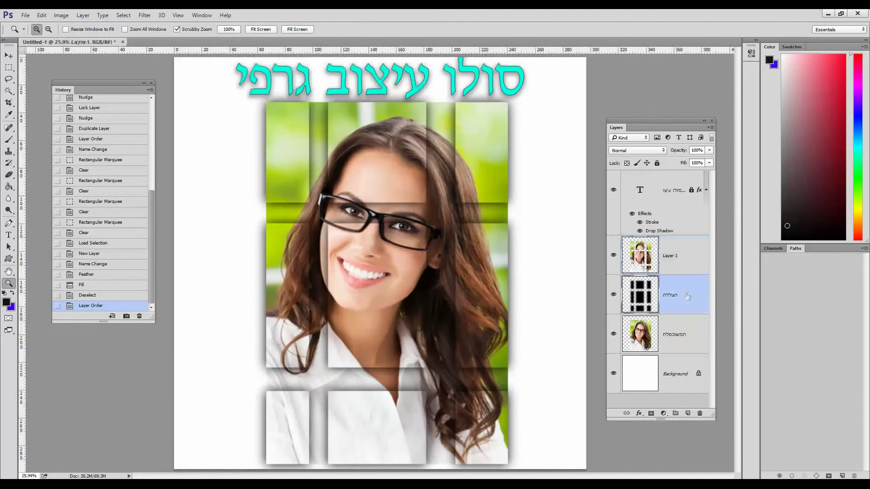
{"action": "left_click_drag", "start_coordinate": [669, 288], "coordinate": [688, 413]}
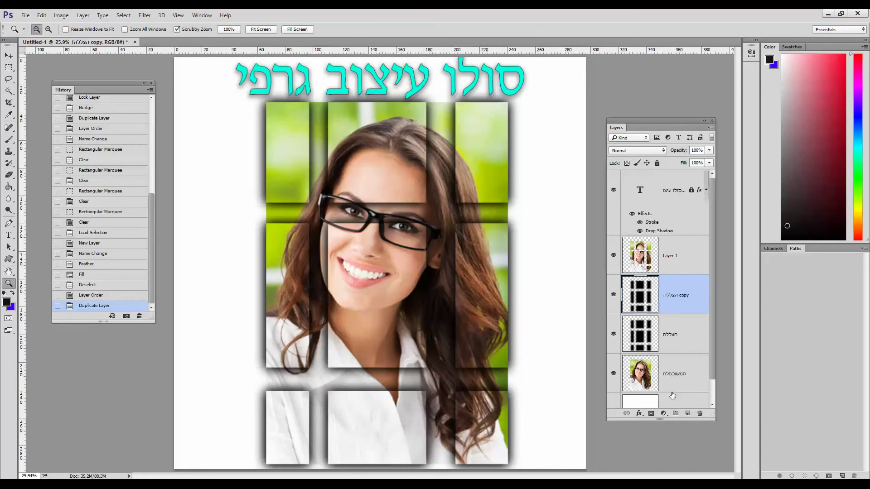
{"action": "left_click_drag", "start_coordinate": [672, 395], "coordinate": [9, 92]}
Crop the canvas to the edges of the photo, cutting away the white margins and the title
{"action": "left_click", "coordinate": [10, 102]}
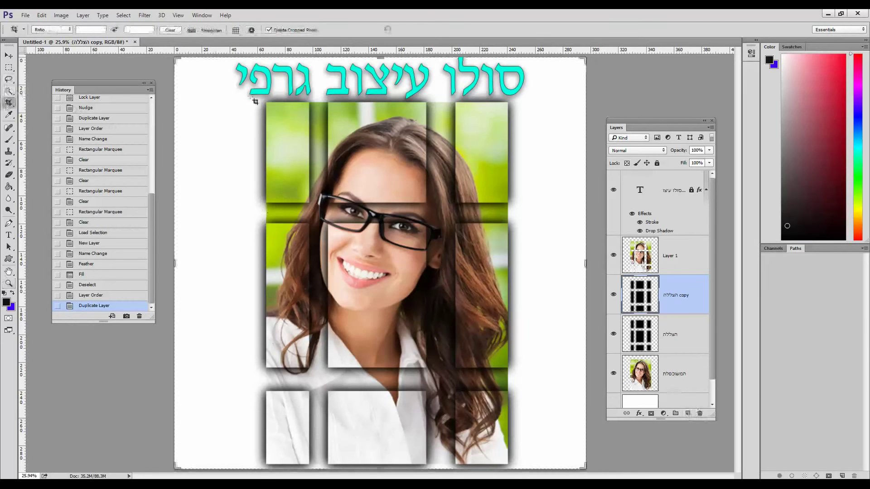
{"action": "left_click_drag", "start_coordinate": [266, 105], "coordinate": [509, 460]}
{"action": "key", "text": "Return"}
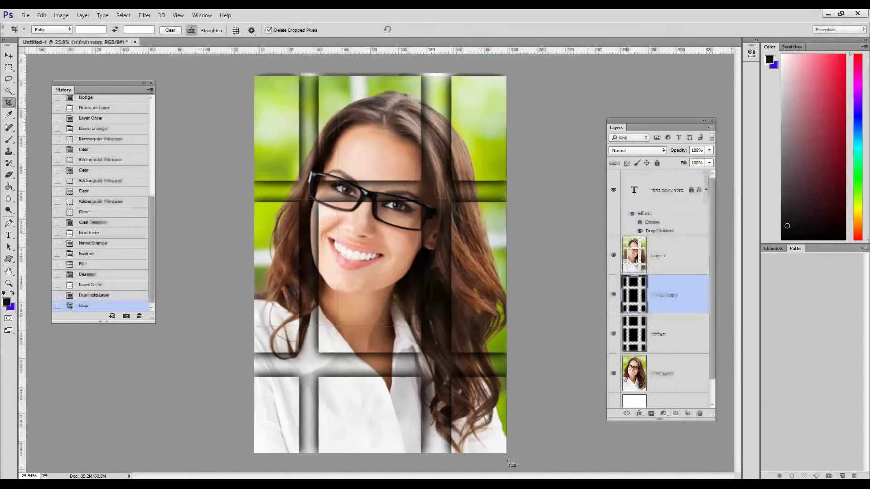
Add a new layer at the top of the layer stack and draw a rectangular selection around the whole picture
{"action": "left_click", "coordinate": [688, 413]}
{"action": "left_click_drag", "start_coordinate": [680, 299], "coordinate": [673, 177]}
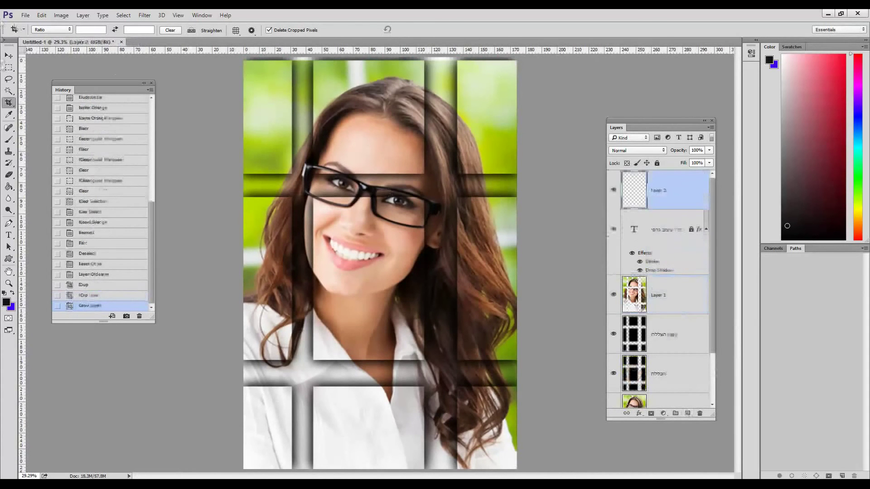
{"action": "left_click", "coordinate": [9, 67]}
{"action": "left_click_drag", "start_coordinate": [244, 62], "coordinate": [524, 475]}
Try a 100 px black stroke centred on the selection edge at 100% opacity, and undo both the deselection and the stroke
{"action": "left_click", "coordinate": [42, 15]}
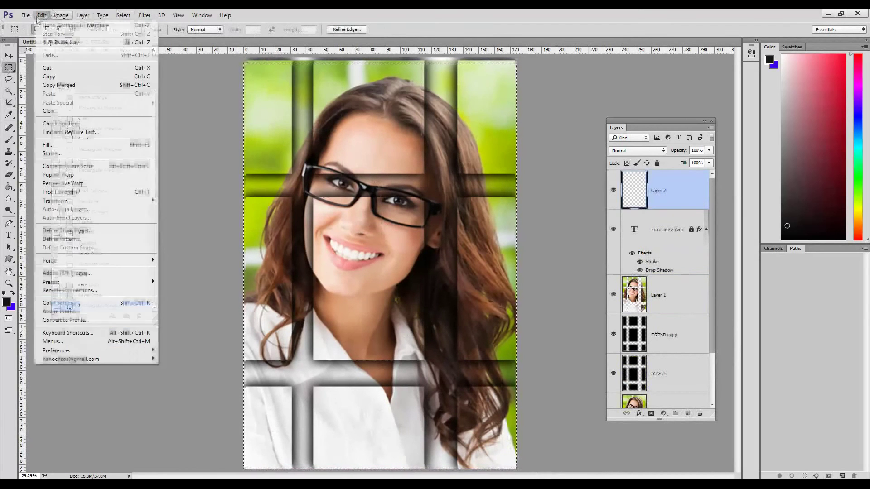
{"action": "left_click", "coordinate": [52, 153]}
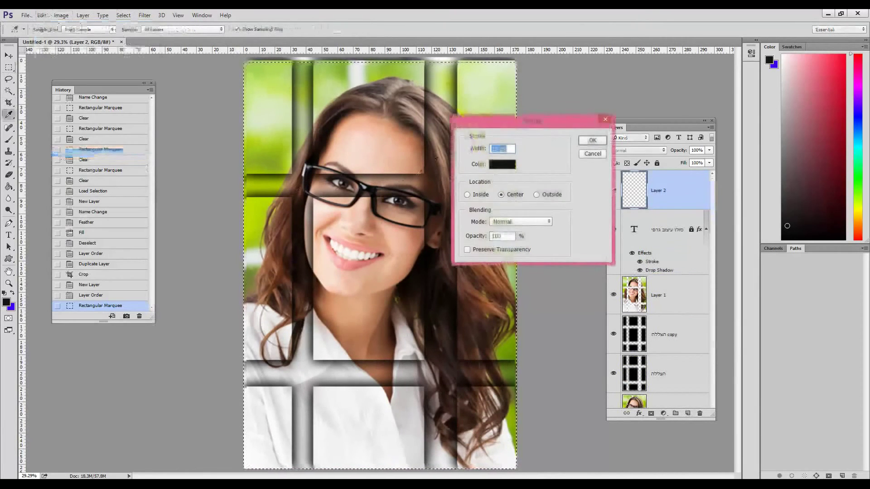
{"action": "left_click_drag", "start_coordinate": [531, 122], "coordinate": [579, 113]}
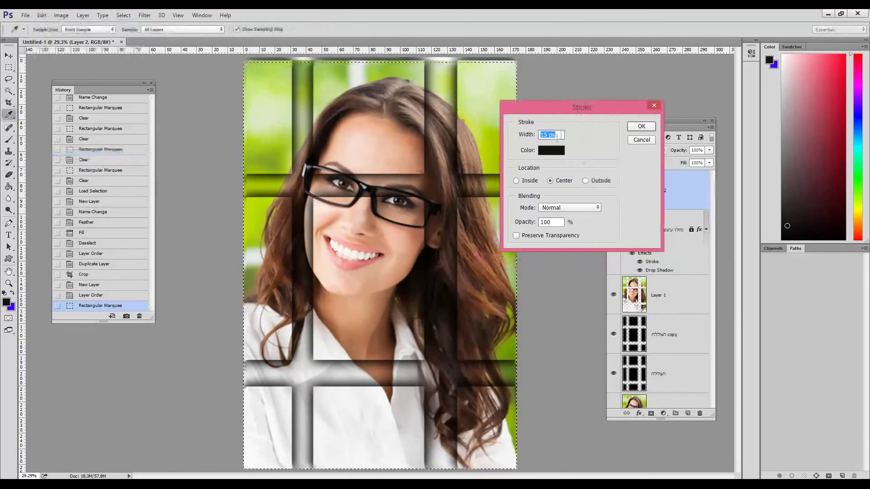
{"action": "type", "text": "100"}
{"action": "key", "text": "Return"}
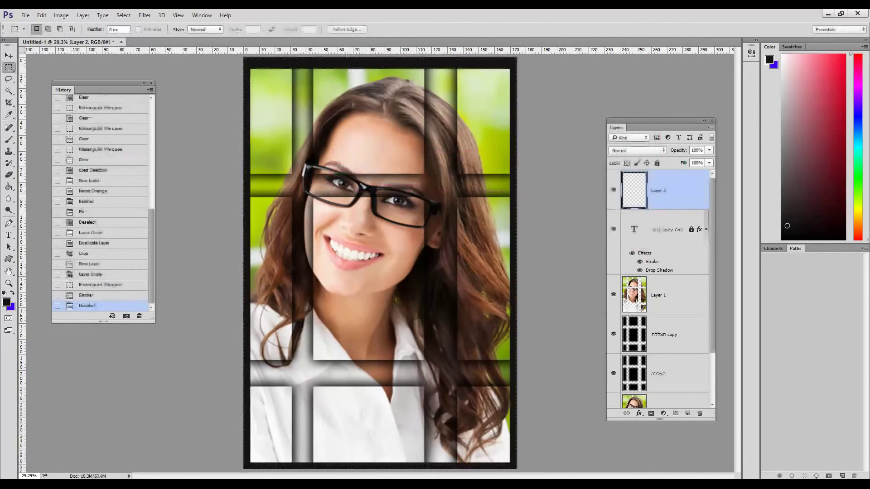
{"action": "key", "text": "ctrl+z"}
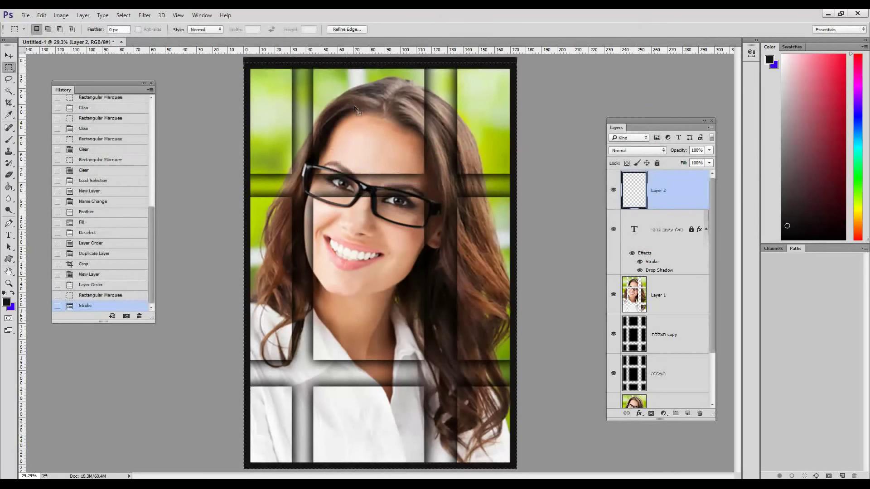
{"action": "key", "text": "ctrl+z"}
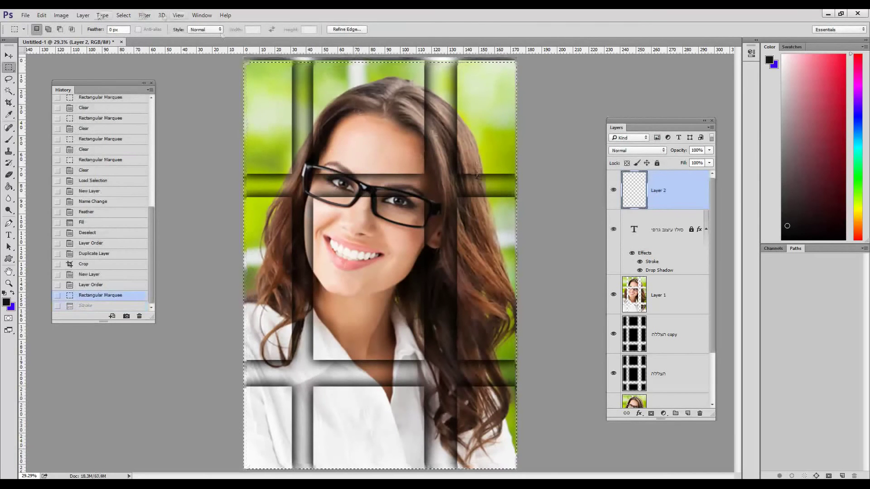
Try a 100 px white stroke along the selection edge on Layer 2, and delete that layer
{"action": "left_click", "coordinate": [42, 15]}
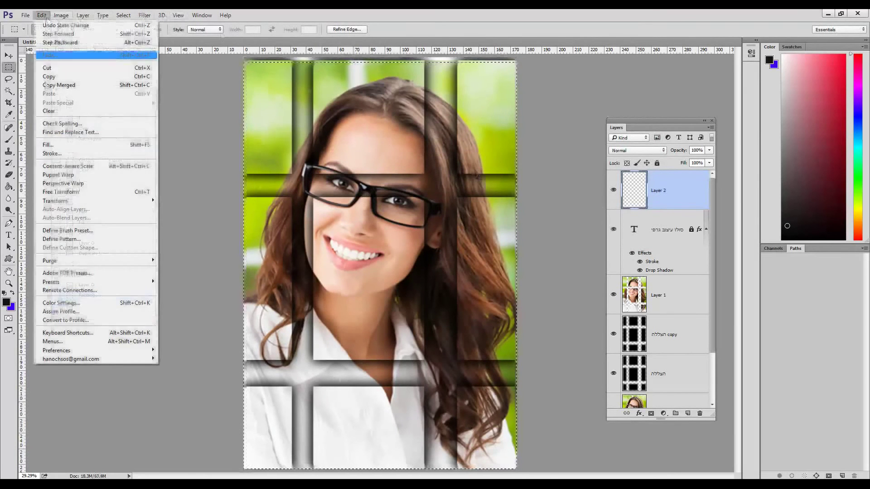
{"action": "left_click", "coordinate": [44, 154]}
{"action": "left_click", "coordinate": [558, 149]}
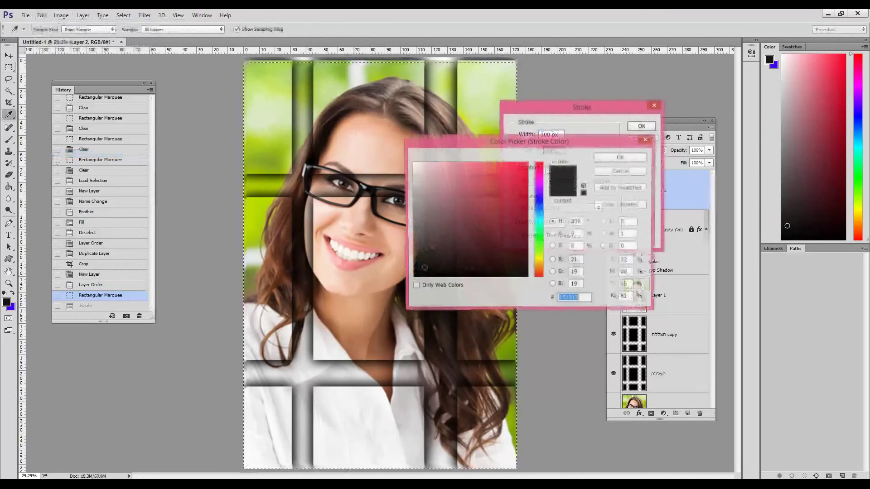
{"action": "left_click", "coordinate": [413, 163]}
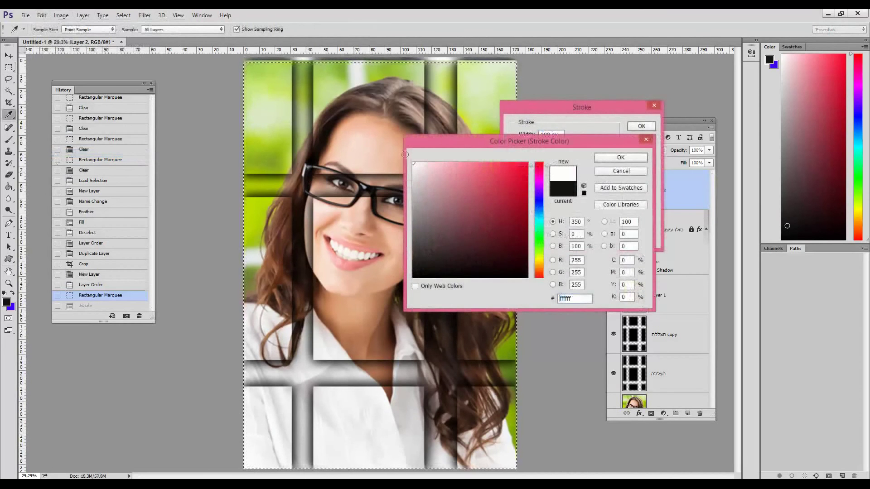
{"action": "left_click", "coordinate": [621, 158]}
{"action": "left_click", "coordinate": [641, 126]}
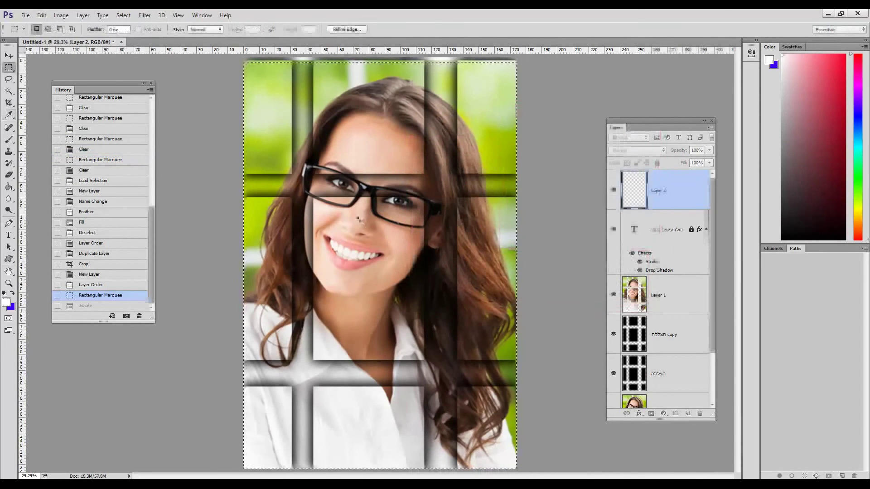
{"action": "key", "text": "ctrl+d"}
{"action": "key", "text": "ctrl+z"}
{"action": "mouse_move", "coordinate": [689, 198]}
{"action": "left_mouse_down"}
{"action": "mouse_move", "coordinate": [689, 381]}
{"action": "mouse_move", "coordinate": [700, 413]}
{"action": "left_mouse_up"}
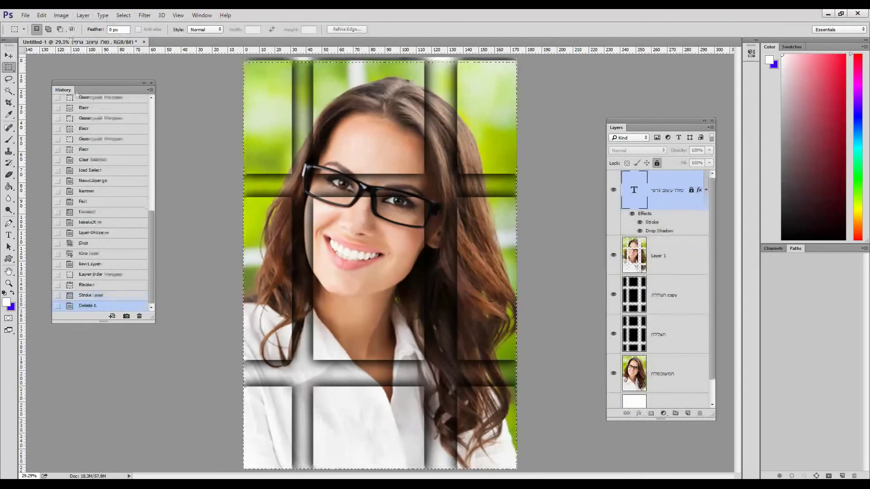
Add a new layer at the top of the stack, fill the entire canvas with white at 100% opacity, and deselect
{"action": "left_click", "coordinate": [687, 413]}
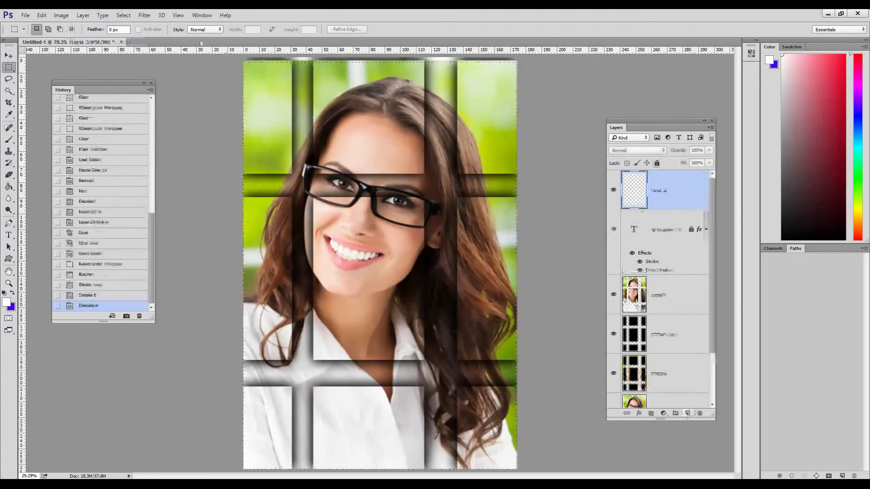
{"action": "key", "text": "ctrl+a"}
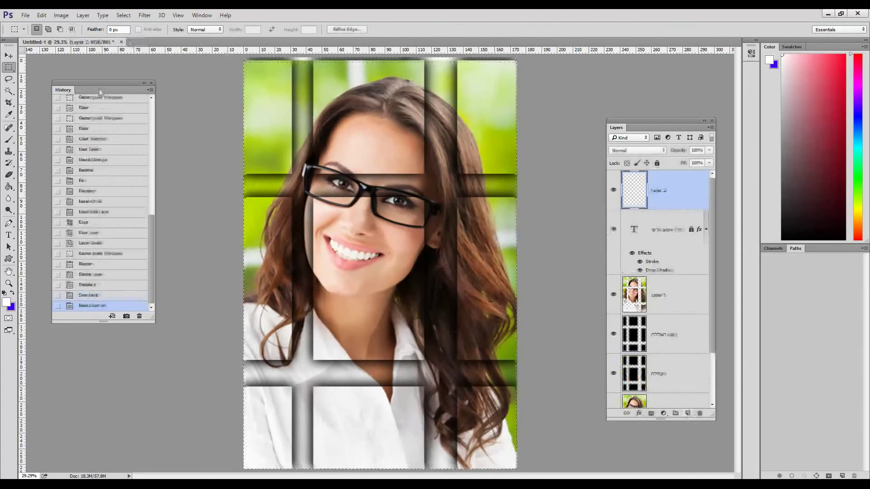
{"action": "left_click", "coordinate": [41, 15]}
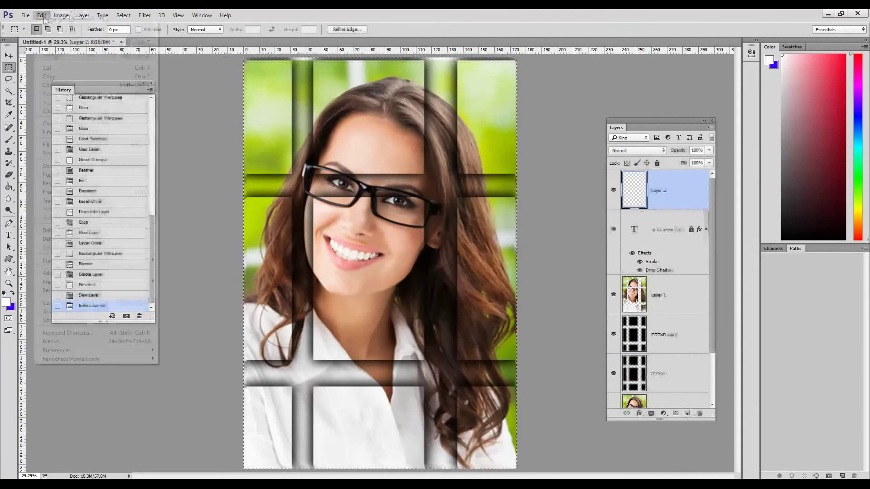
{"action": "left_click", "coordinate": [65, 149]}
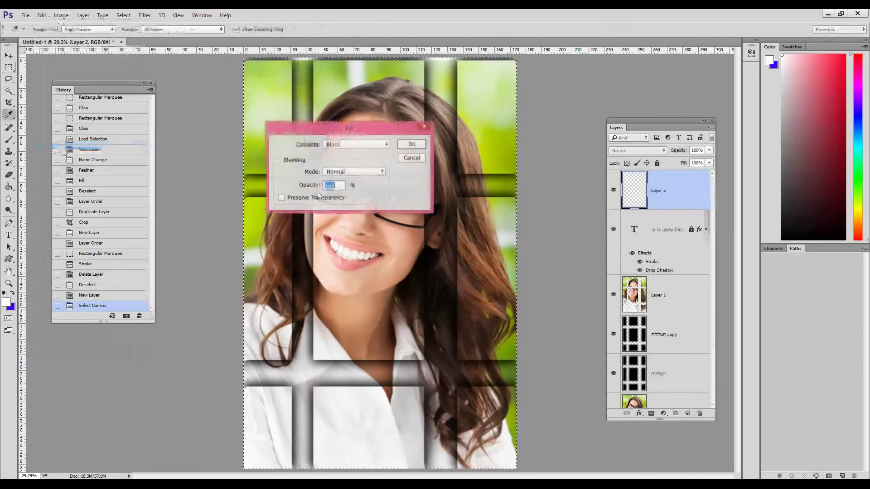
{"action": "left_click", "coordinate": [355, 144]}
{"action": "left_click", "coordinate": [344, 221]}
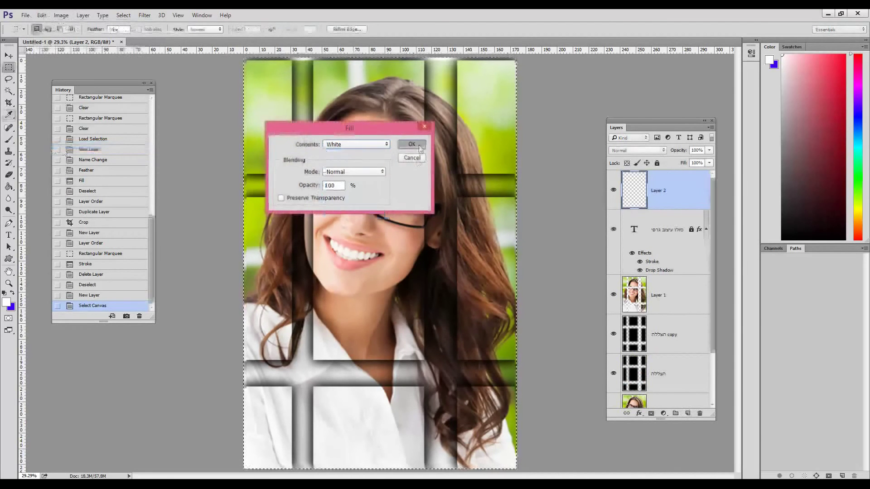
{"action": "left_click", "coordinate": [411, 144]}
{"action": "key", "text": "m"}
{"action": "left_click", "coordinate": [124, 15]}
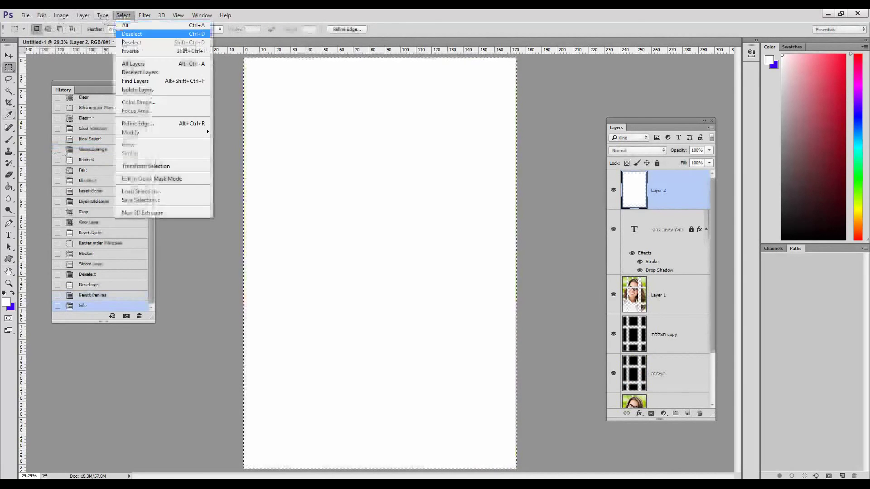
{"action": "left_click", "coordinate": [132, 33]}
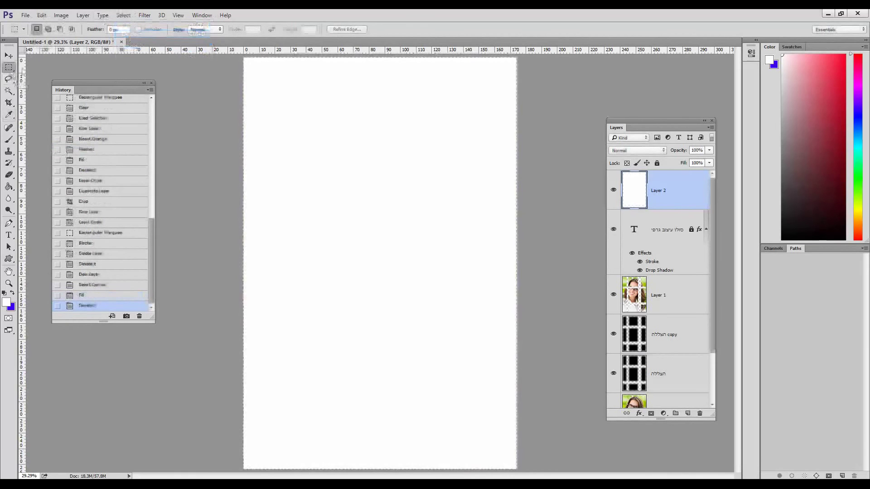
Clear the white twice inside a rectangular selection set slightly in from the canvas edges and feathered by 100 pixels
{"action": "right_click", "coordinate": [9, 67]}
{"action": "left_click", "coordinate": [50, 66]}
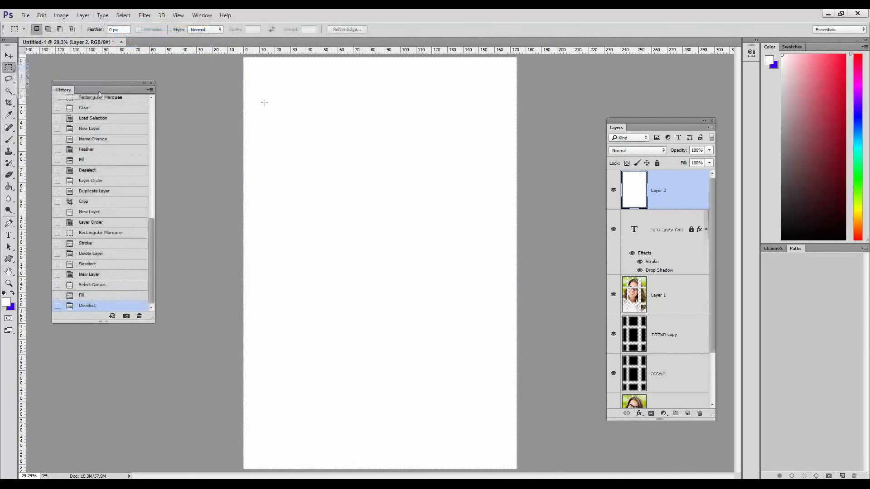
{"action": "left_click_drag", "start_coordinate": [263, 74], "coordinate": [499, 454]}
{"action": "right_click", "coordinate": [380, 136]}
{"action": "left_click", "coordinate": [404, 161]}
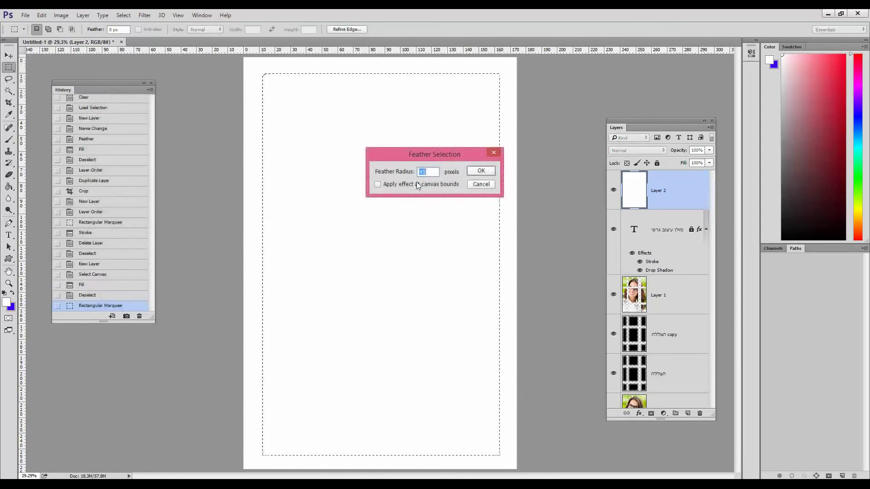
{"action": "type", "text": "100"}
{"action": "key", "text": "Return"}
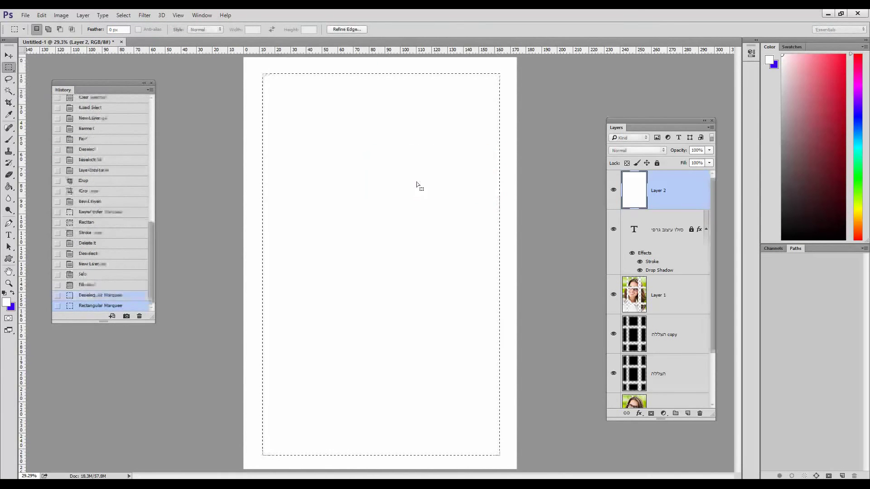
{"action": "key", "text": "Delete"}
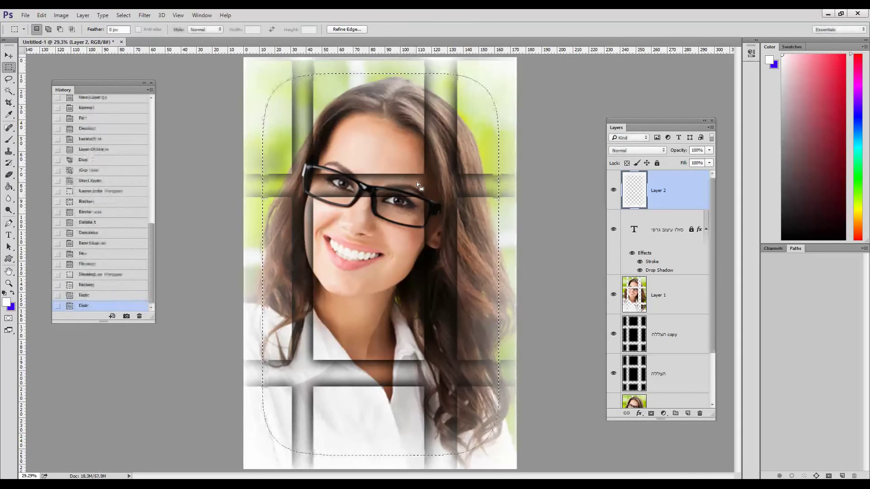
{"action": "key", "text": "Delete"}
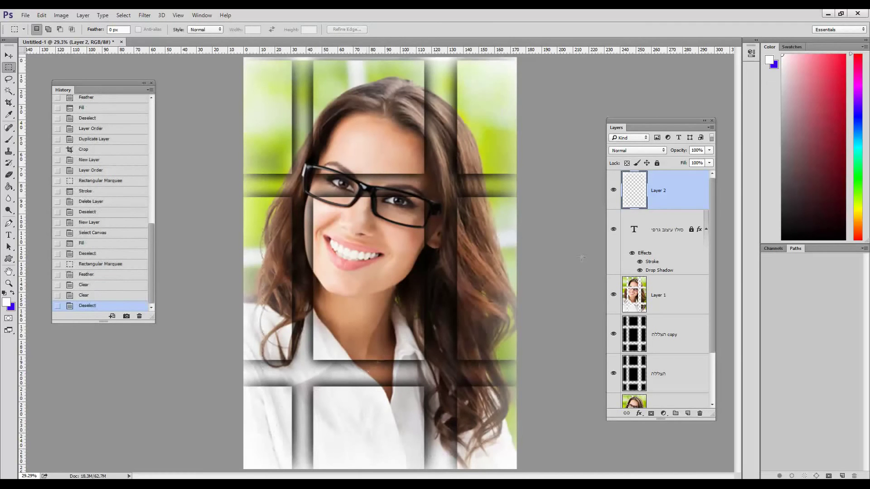
Step back through the history to the layer order state before the layer duplication and crop
{"action": "left_click", "coordinate": [97, 236]}
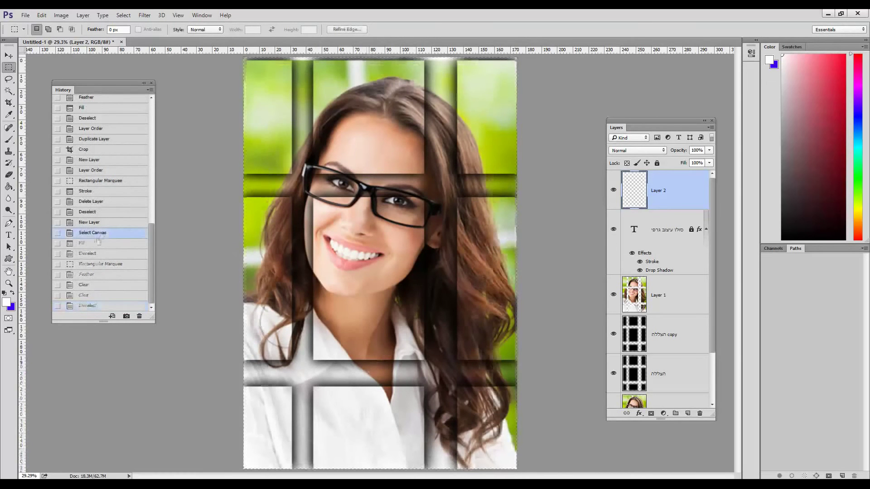
{"action": "left_click", "coordinate": [104, 190]}
{"action": "left_click", "coordinate": [110, 180]}
{"action": "left_click", "coordinate": [111, 150]}
{"action": "left_click", "coordinate": [104, 129]}
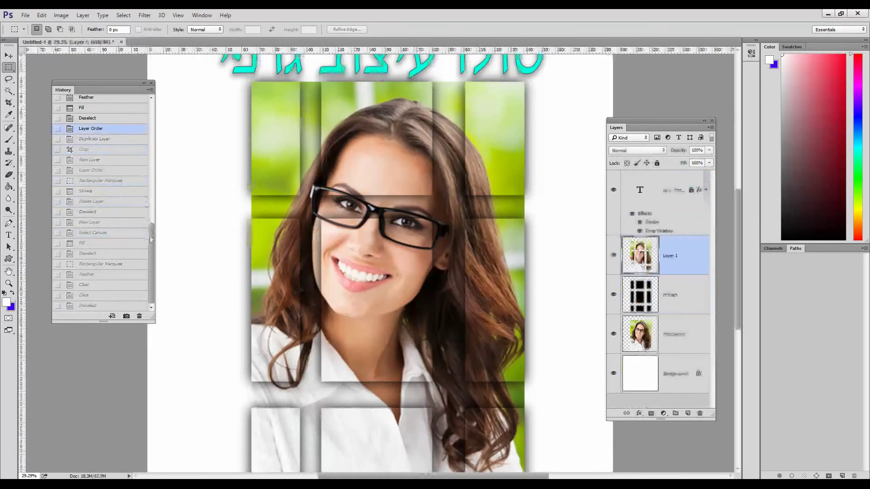
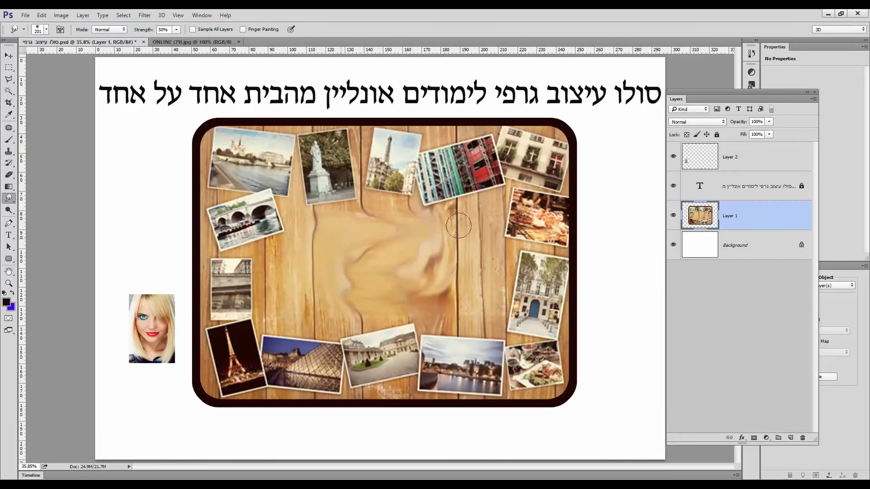
Smudge the wood texture in the middle of the photo collage on Layer 1 into soft blended swirls at 50% strength
{"action": "key", "text": "ctrl+z"}
{"action": "mouse_move", "coordinate": [460, 297]}
{"action": "left_mouse_down"}
{"action": "mouse_move", "coordinate": [332, 303]}
{"action": "mouse_move", "coordinate": [322, 299]}
{"action": "mouse_move", "coordinate": [314, 265]}
{"action": "mouse_move", "coordinate": [381, 280]}
{"action": "left_mouse_up"}
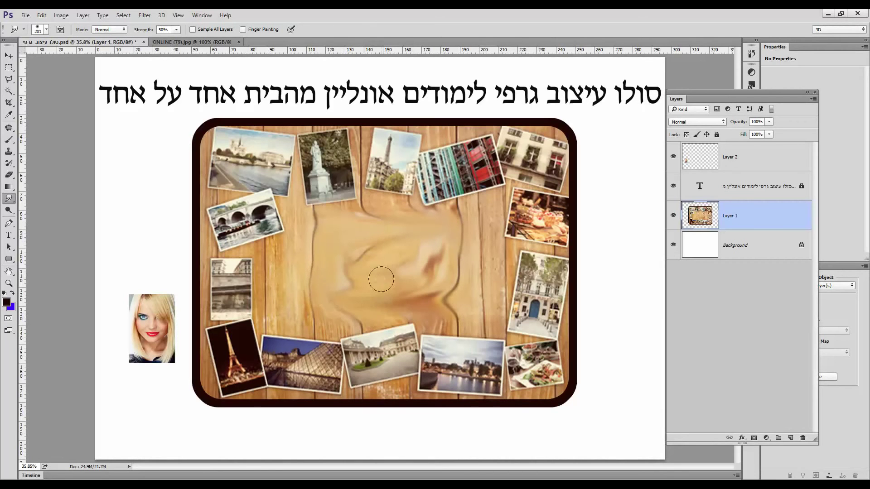
{"action": "mouse_move", "coordinate": [381, 279]}
{"action": "left_mouse_down"}
{"action": "mouse_move", "coordinate": [351, 249]}
{"action": "mouse_move", "coordinate": [361, 239]}
{"action": "mouse_move", "coordinate": [358, 292]}
{"action": "mouse_move", "coordinate": [414, 293]}
{"action": "mouse_move", "coordinate": [440, 241]}
{"action": "mouse_move", "coordinate": [454, 299]}
{"action": "left_mouse_up"}
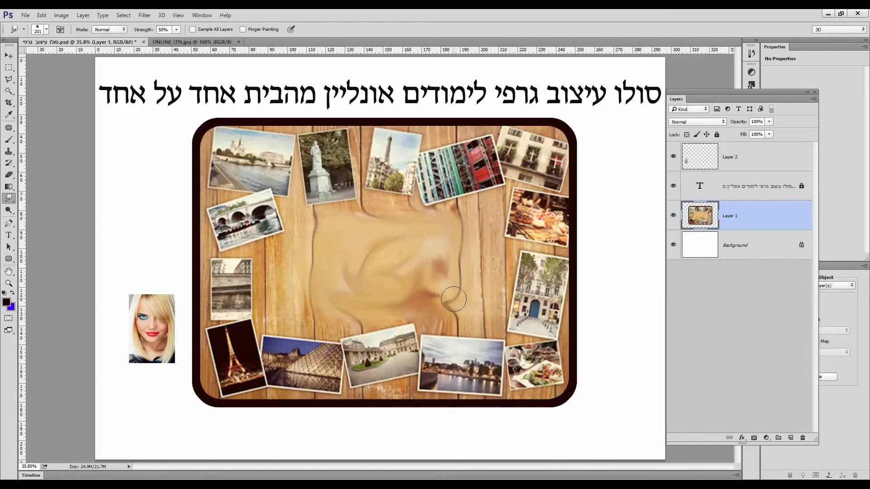
Hide Layer 2 and toggle the collage layer's visibility off and on to check its content
{"action": "left_click", "coordinate": [673, 156]}
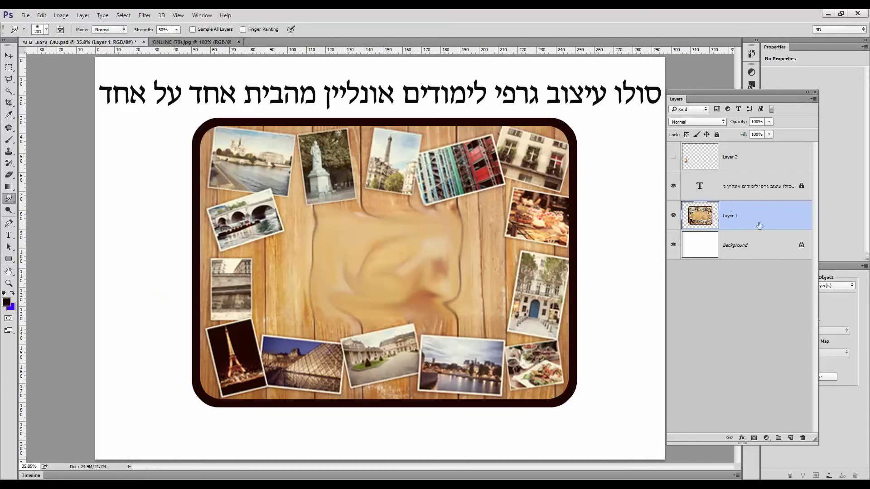
{"action": "left_click", "coordinate": [673, 216]}
{"action": "left_click", "coordinate": [673, 216]}
{"action": "left_click", "coordinate": [673, 216]}
{"action": "left_click", "coordinate": [673, 217]}
Keep only a rectangle of the smudged wood on Layer 1 by inverting a marquee selection, clearing the rest and deselecting
{"action": "left_click", "coordinate": [8, 68]}
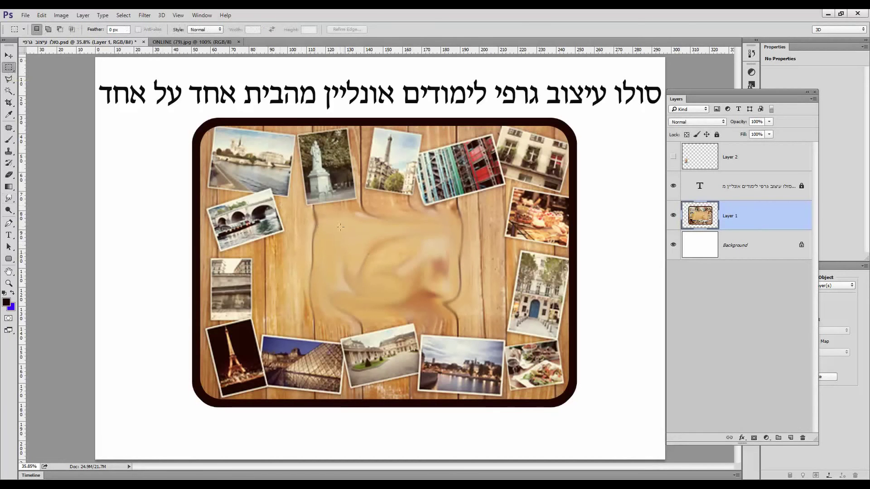
{"action": "left_click_drag", "start_coordinate": [335, 221], "coordinate": [443, 305]}
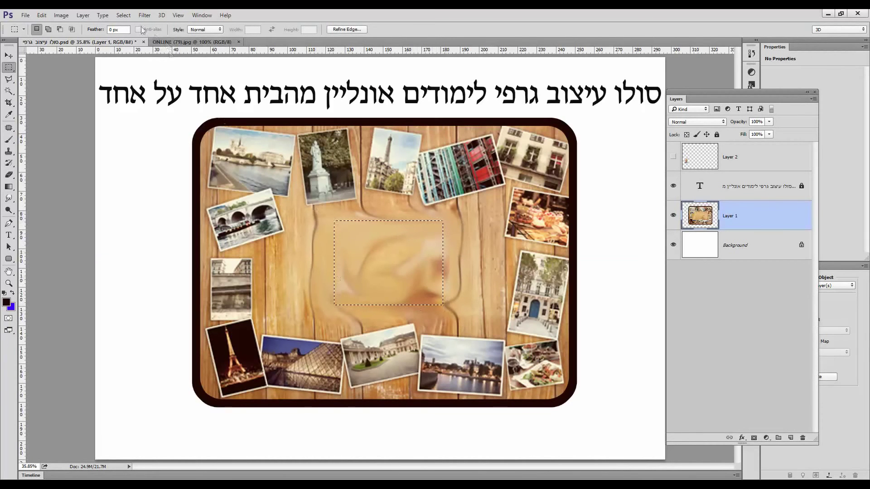
{"action": "left_click", "coordinate": [123, 15]}
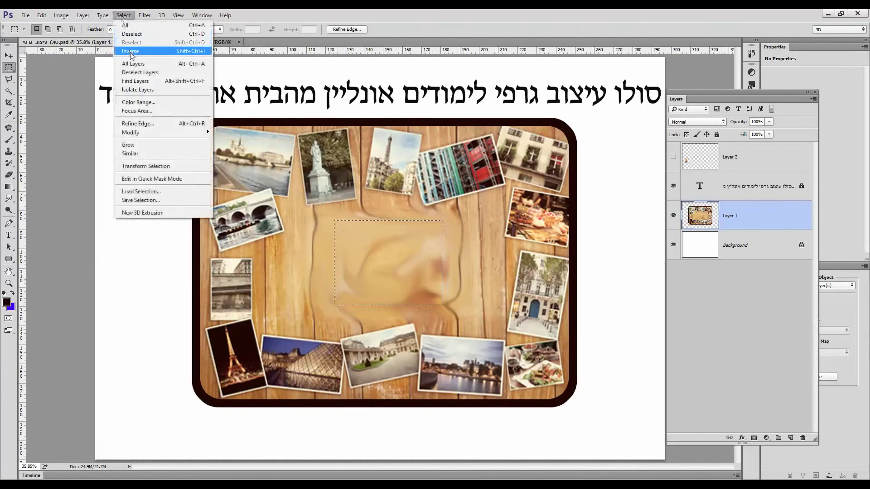
{"action": "left_click", "coordinate": [131, 51]}
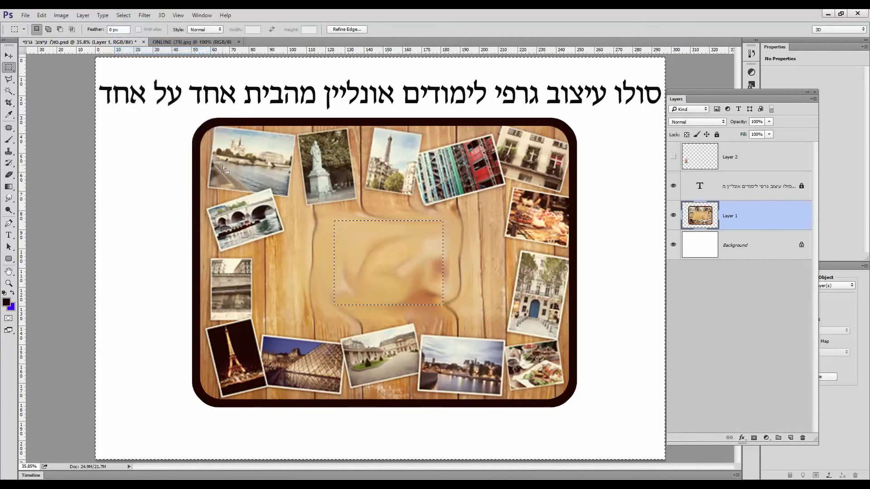
{"action": "key", "text": "Delete"}
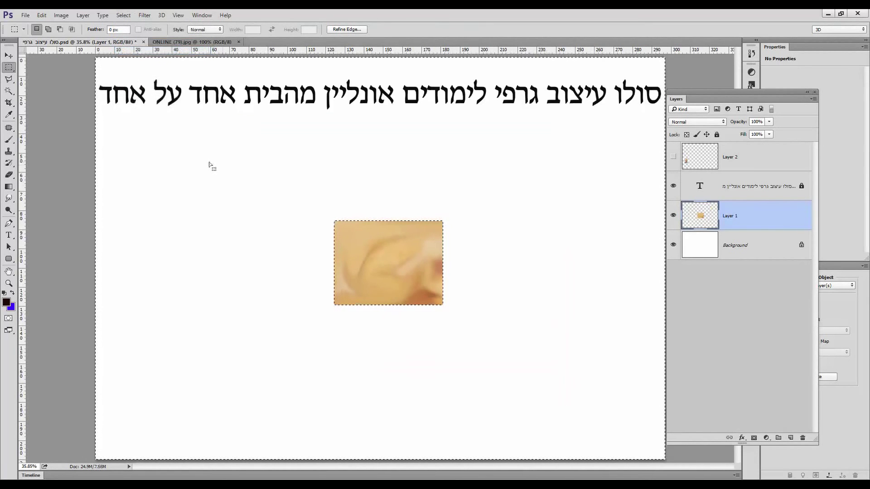
{"action": "left_click", "coordinate": [122, 15]}
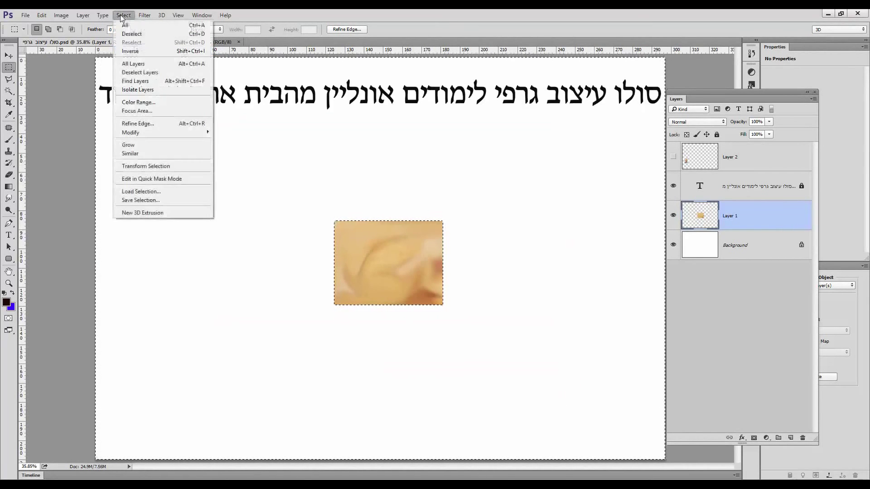
{"action": "left_click", "coordinate": [124, 33]}
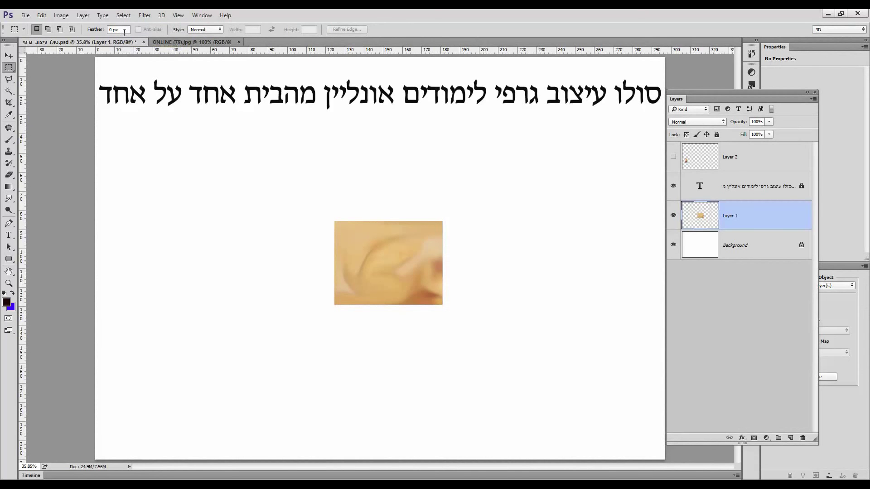
Stretch the smudged wood rectangle on Layer 1 with Free Transform until it covers the entire page
{"action": "left_click", "coordinate": [9, 56]}
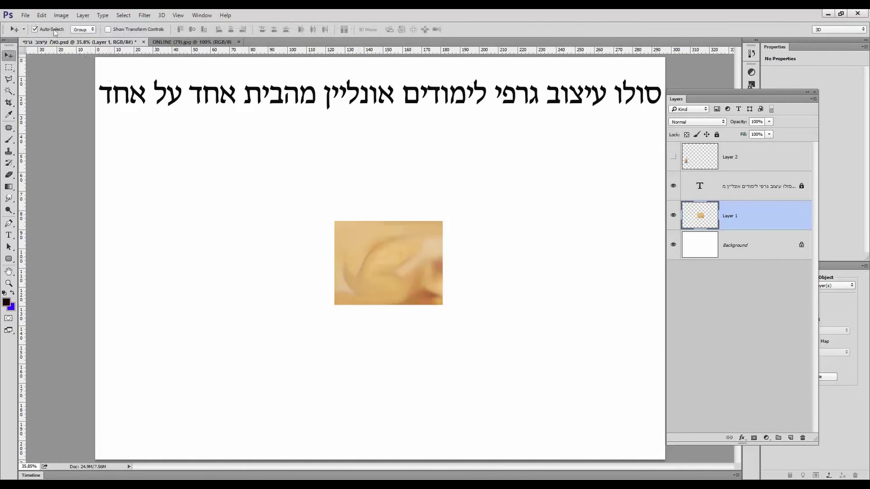
{"action": "left_click", "coordinate": [42, 15]}
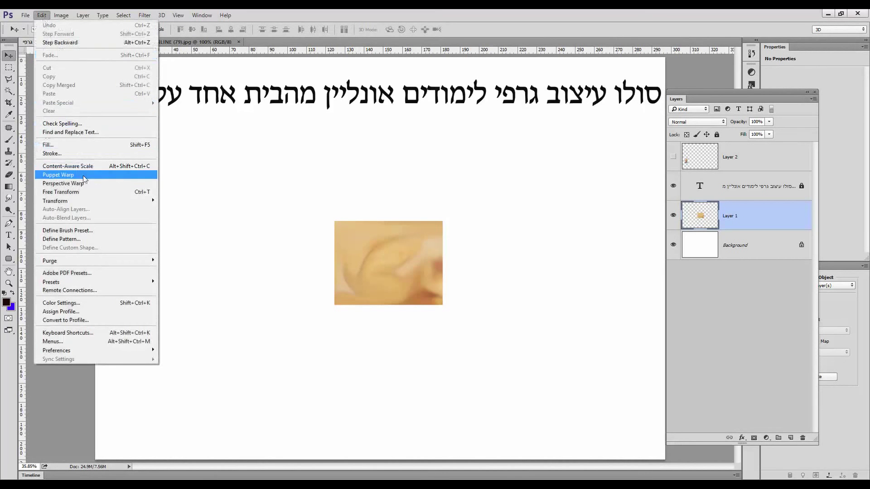
{"action": "left_click", "coordinate": [89, 195]}
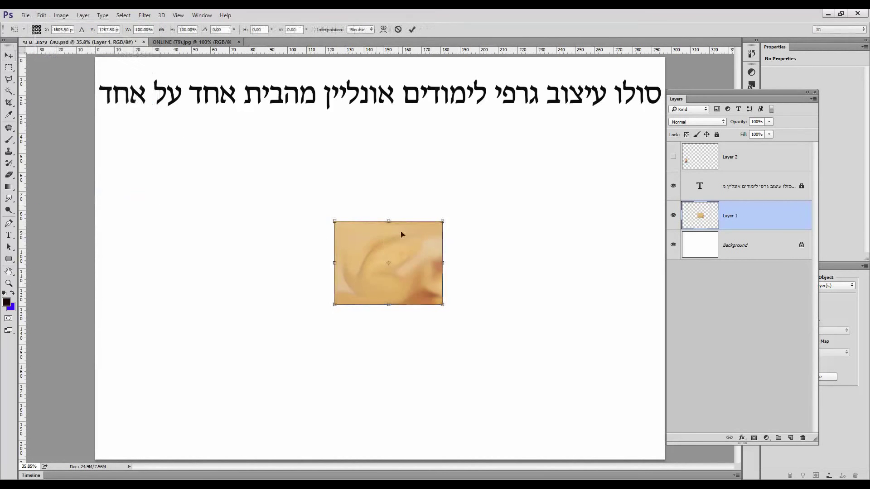
{"action": "left_click_drag", "start_coordinate": [440, 221], "coordinate": [663, 56]}
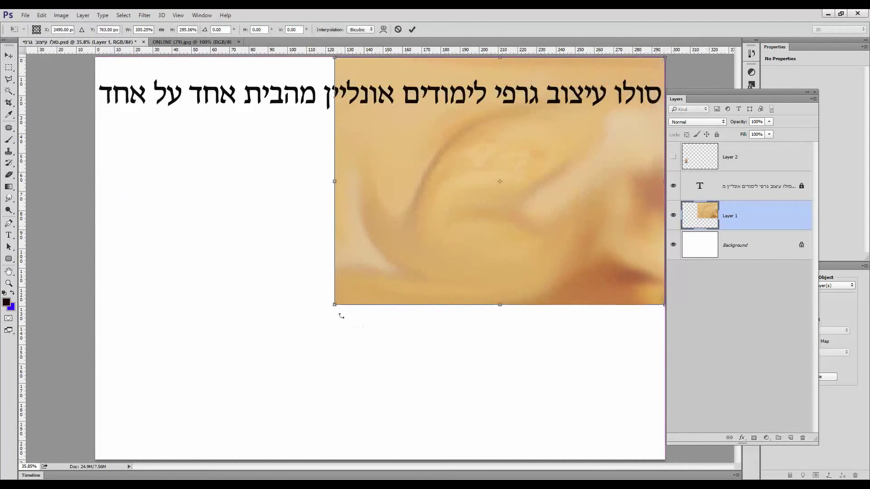
{"action": "left_click_drag", "start_coordinate": [335, 307], "coordinate": [96, 459]}
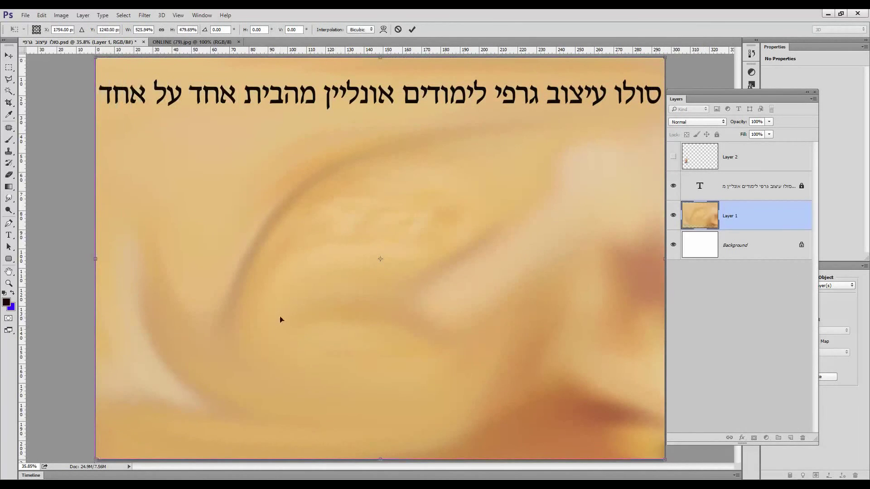
{"action": "key", "text": "Return"}
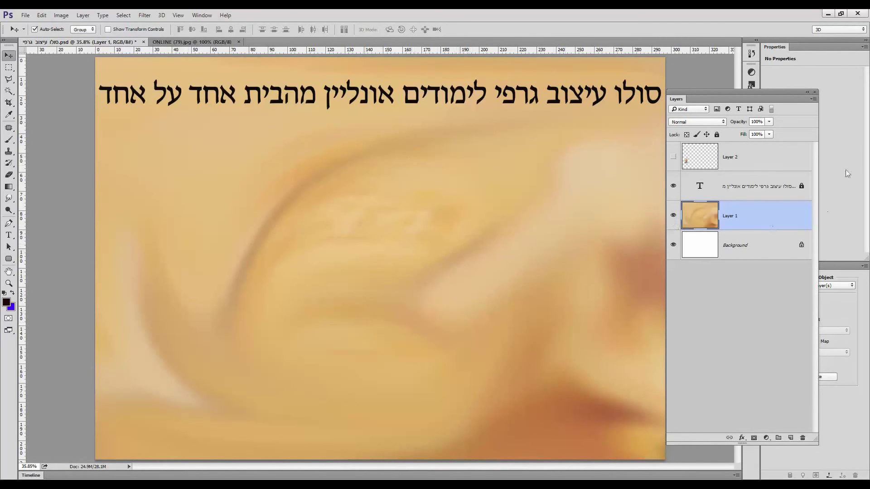
Try out the opacity of Layer 1, leaving it at 100%, and toggle the layer's visibility off and on
{"action": "left_click", "coordinate": [769, 122]}
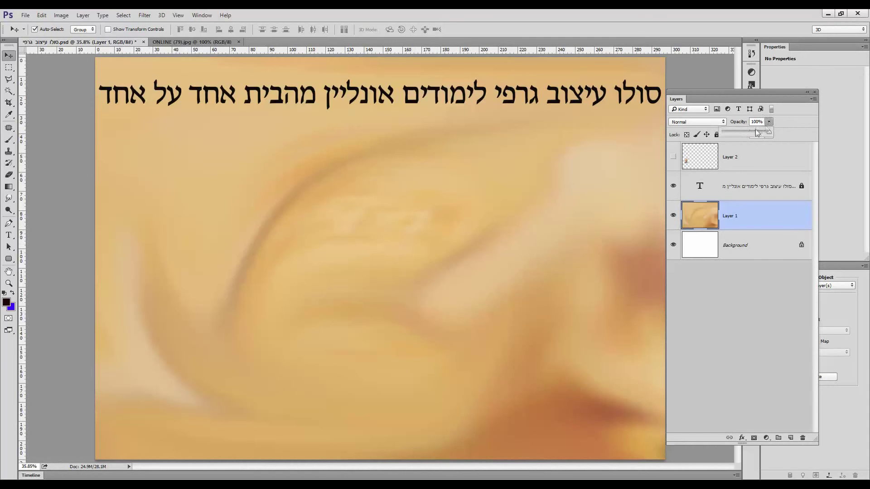
{"action": "mouse_move", "coordinate": [755, 134]}
{"action": "left_mouse_down"}
{"action": "mouse_move", "coordinate": [734, 133]}
{"action": "mouse_move", "coordinate": [772, 132]}
{"action": "left_mouse_up"}
{"action": "left_click", "coordinate": [673, 215]}
{"action": "left_click", "coordinate": [673, 216]}
Duplicate the stretched Layer 1 and set the copy's blending mode to Overlay
{"action": "left_click_drag", "start_coordinate": [752, 213], "coordinate": [790, 438]}
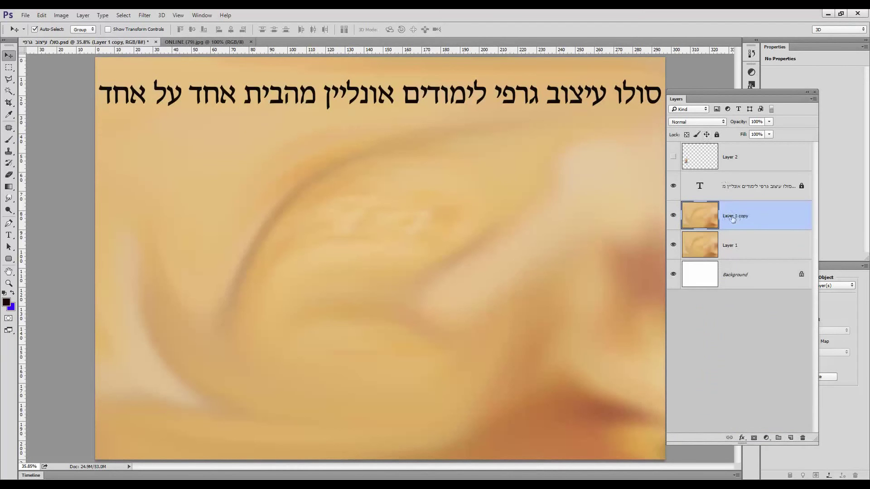
{"action": "left_click", "coordinate": [704, 123]}
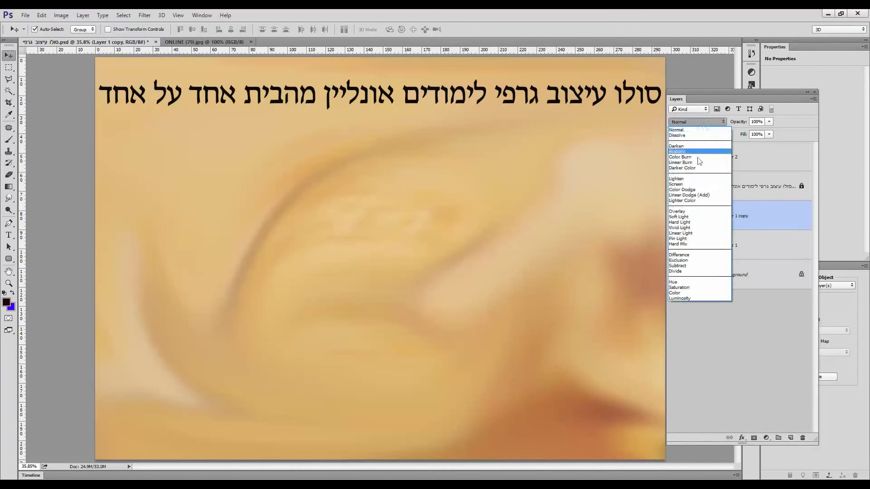
{"action": "left_click", "coordinate": [696, 211]}
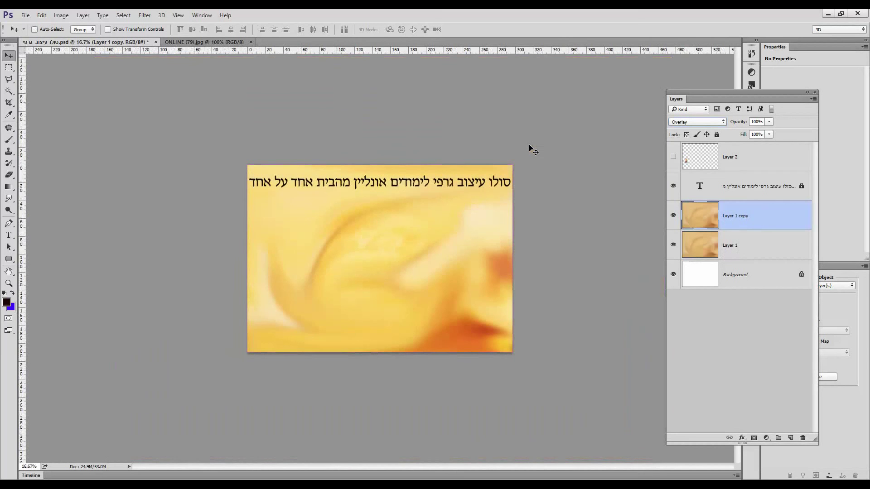
Rotate the Overlay copy by about -145° and enlarge it on all sides until it covers the whole page
{"action": "key", "text": "ctrl+t"}
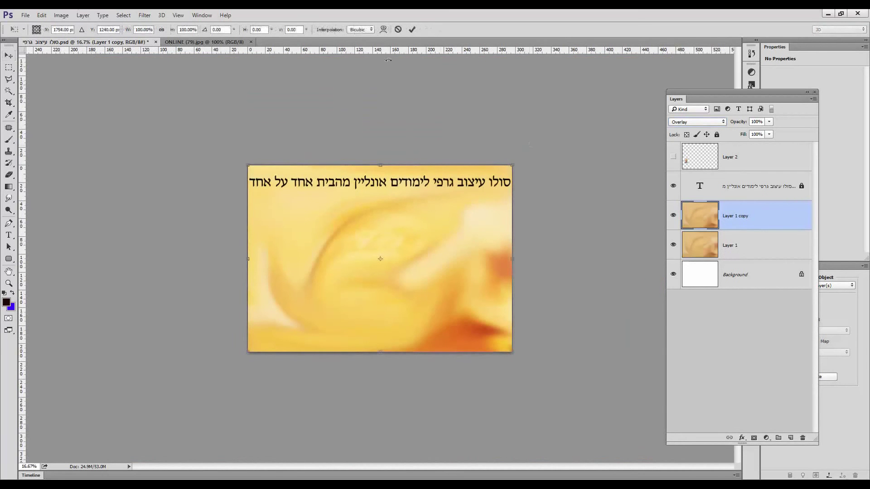
{"action": "left_click", "coordinate": [42, 15]}
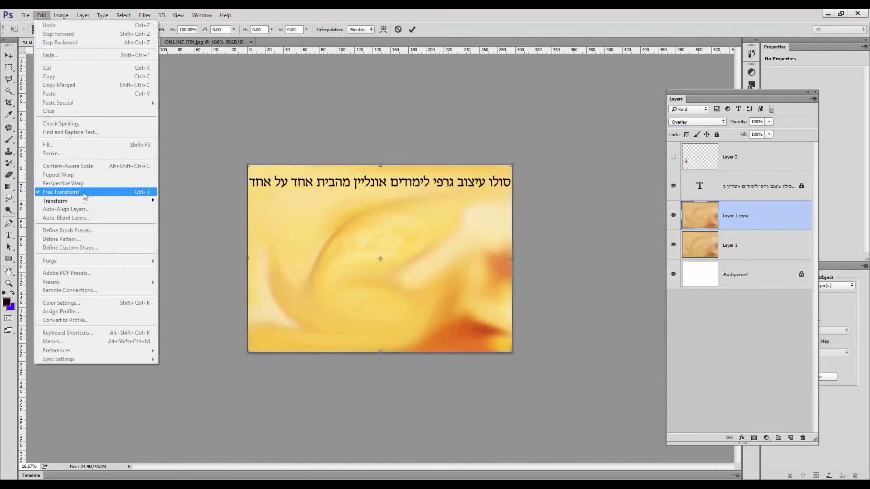
{"action": "left_click", "coordinate": [522, 159]}
{"action": "left_click_drag", "start_coordinate": [519, 153], "coordinate": [165, 262]}
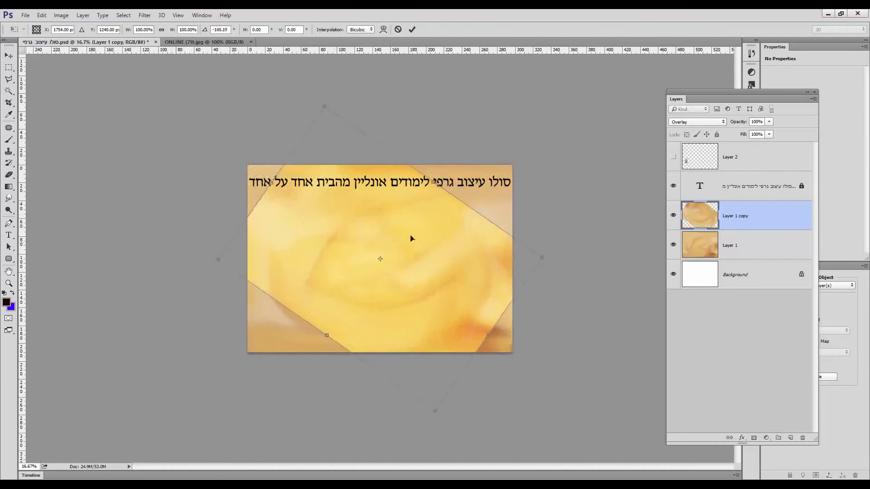
{"action": "left_click_drag", "start_coordinate": [436, 181], "coordinate": [482, 115]}
{"action": "left_click_drag", "start_coordinate": [326, 333], "coordinate": [265, 419]}
{"action": "left_click_drag", "start_coordinate": [265, 192], "coordinate": [226, 166]}
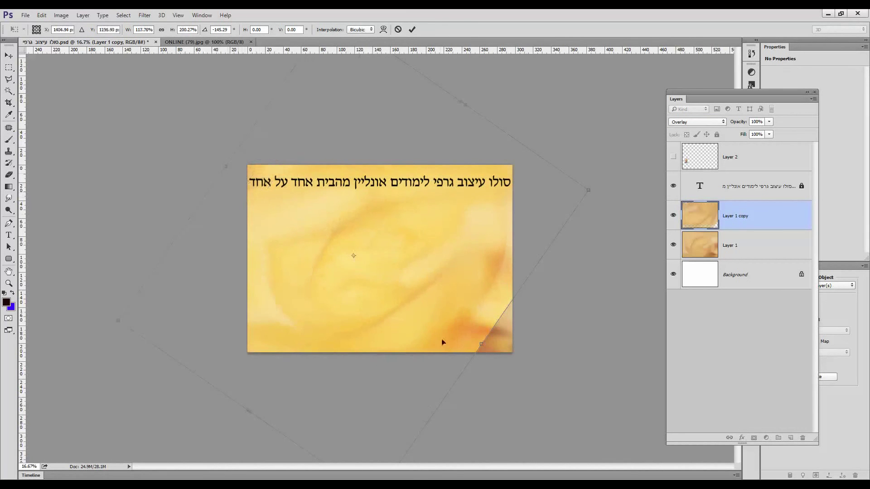
{"action": "left_click_drag", "start_coordinate": [481, 343], "coordinate": [520, 357]}
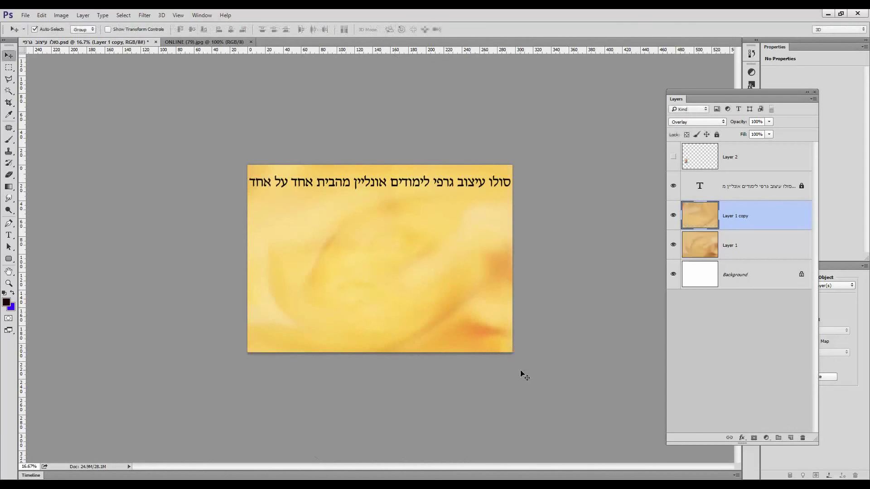
{"action": "key", "text": "ctrl+0"}
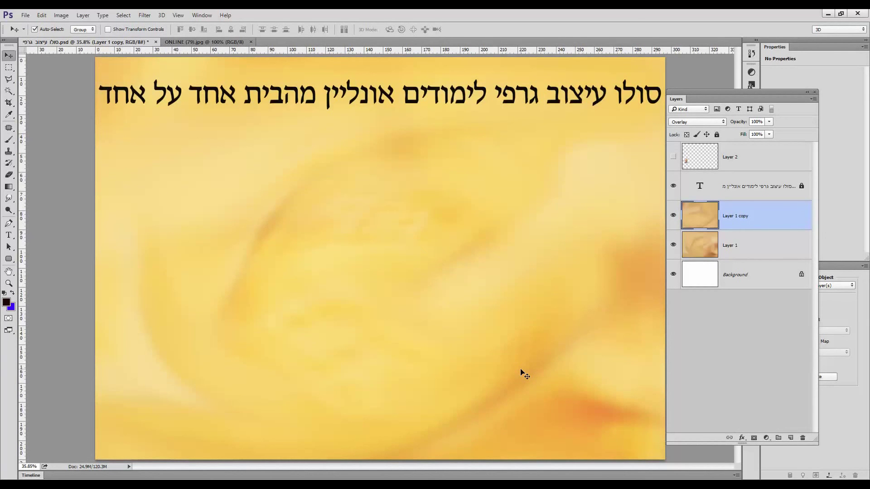
Add a new layer above the copy and make a rectangular selection just inside the page edges, feathered by 150 pixels
{"action": "left_click", "coordinate": [790, 438]}
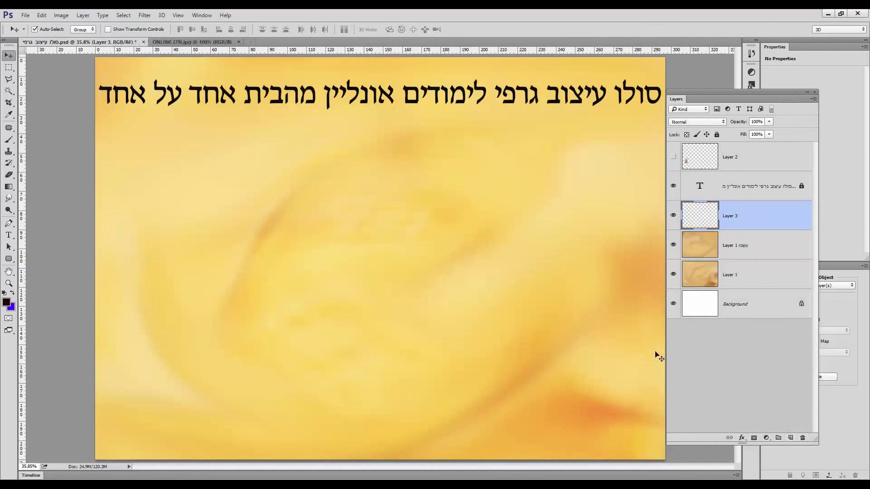
{"action": "left_click", "coordinate": [8, 67]}
{"action": "left_click_drag", "start_coordinate": [105, 78], "coordinate": [647, 445]}
{"action": "right_click", "coordinate": [498, 246]}
{"action": "left_click", "coordinate": [518, 274]}
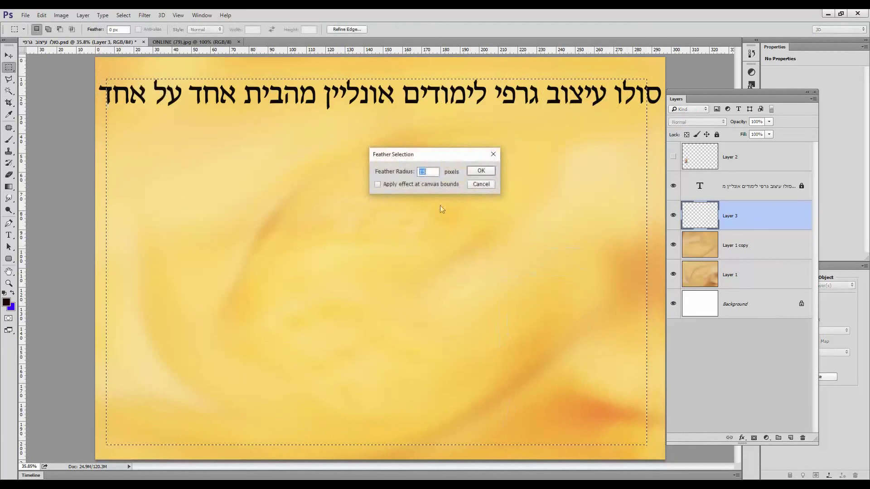
{"action": "type", "text": "150"}
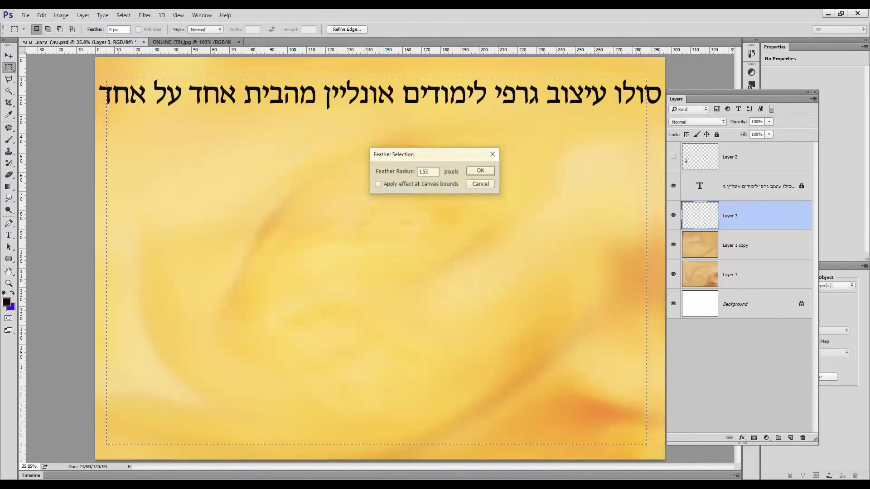
{"action": "key", "text": "Return"}
Invert the feathered selection, fill it with white at 100% opacity in Normal mode on Layer 3, and deselect
{"action": "left_click", "coordinate": [122, 15]}
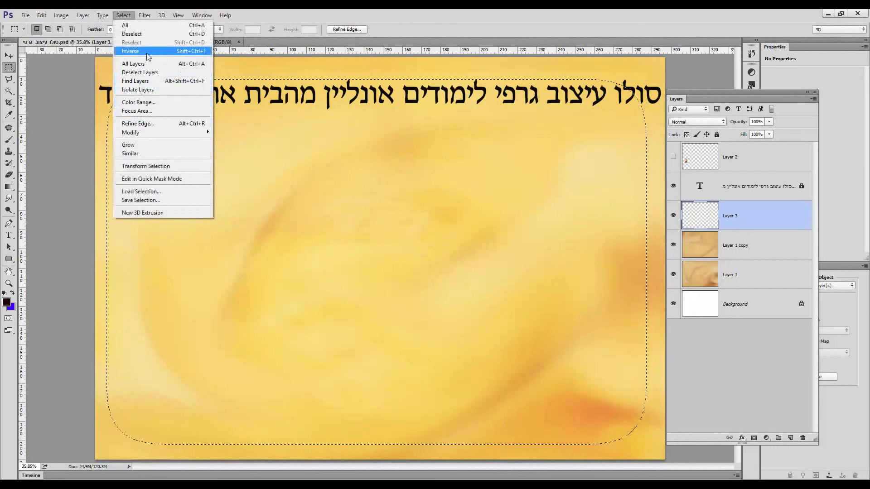
{"action": "left_click", "coordinate": [147, 53]}
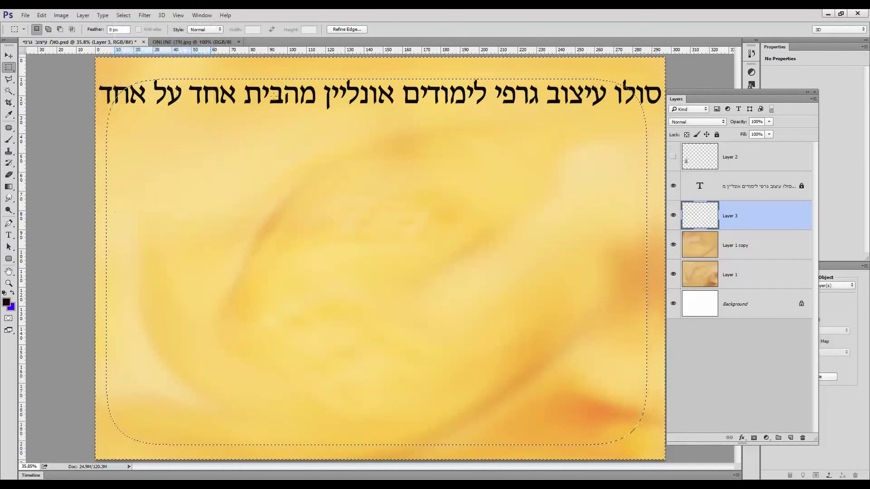
{"action": "right_click", "coordinate": [154, 72]}
{"action": "left_click", "coordinate": [175, 195]}
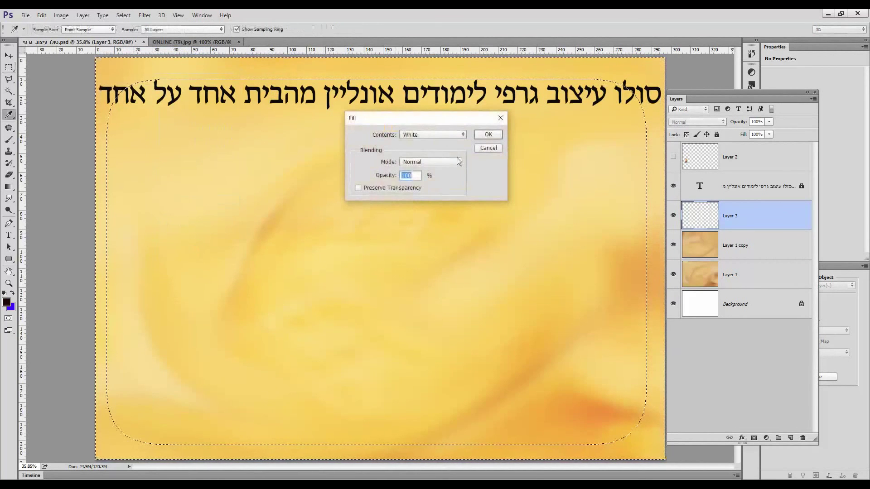
{"action": "left_click", "coordinate": [482, 134]}
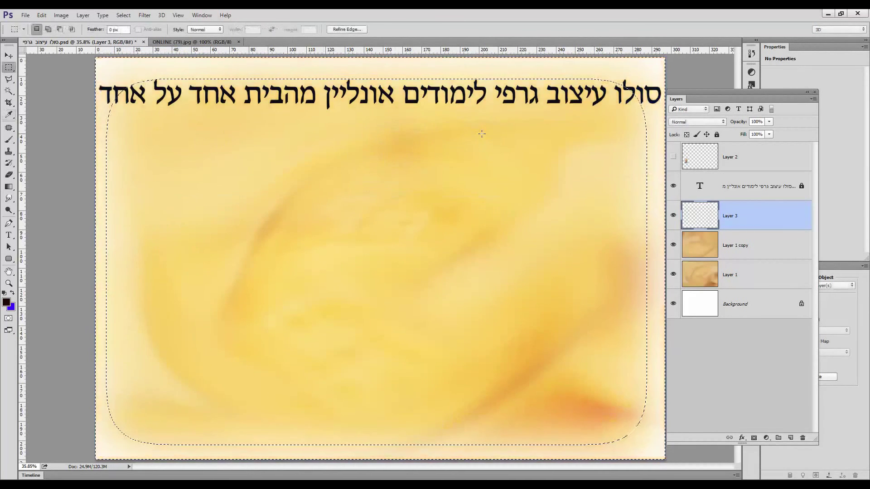
{"action": "key", "text": "ctrl+d"}
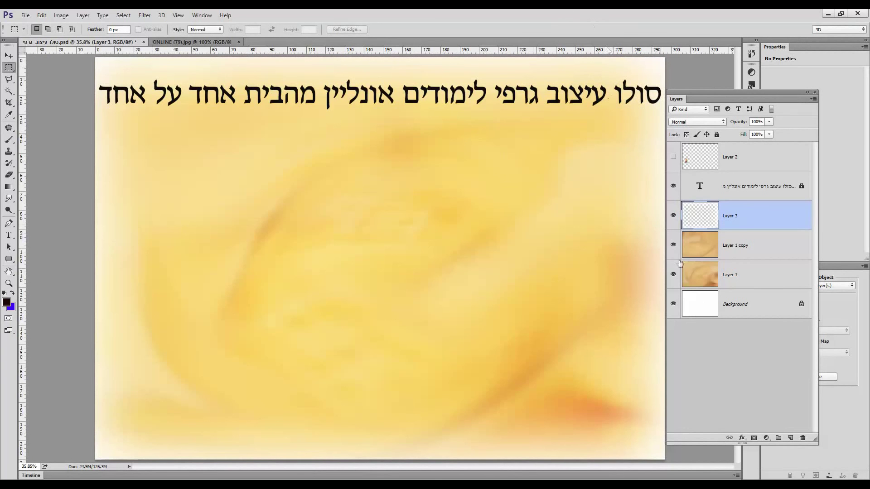
Hide both texture layers, show Layer 2, and move and enlarge its portrait to about 465% width and 396% height
{"action": "left_click", "coordinate": [673, 244]}
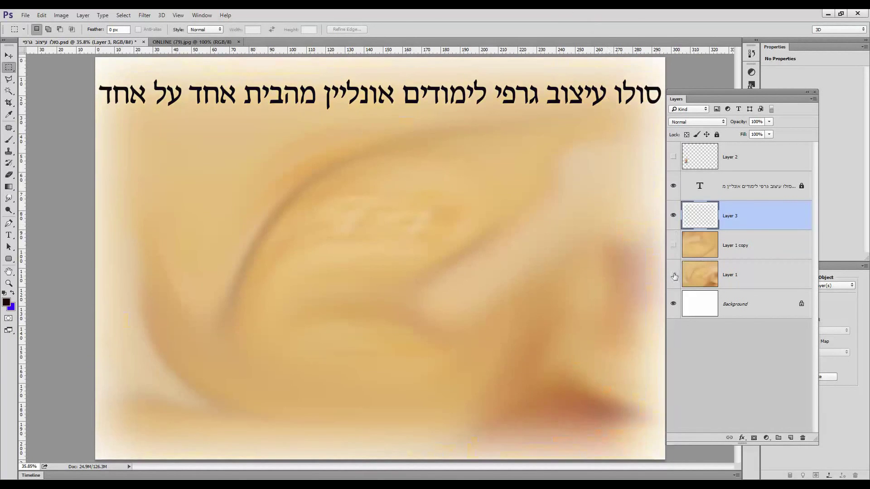
{"action": "left_click", "coordinate": [673, 275]}
{"action": "left_click", "coordinate": [673, 156]}
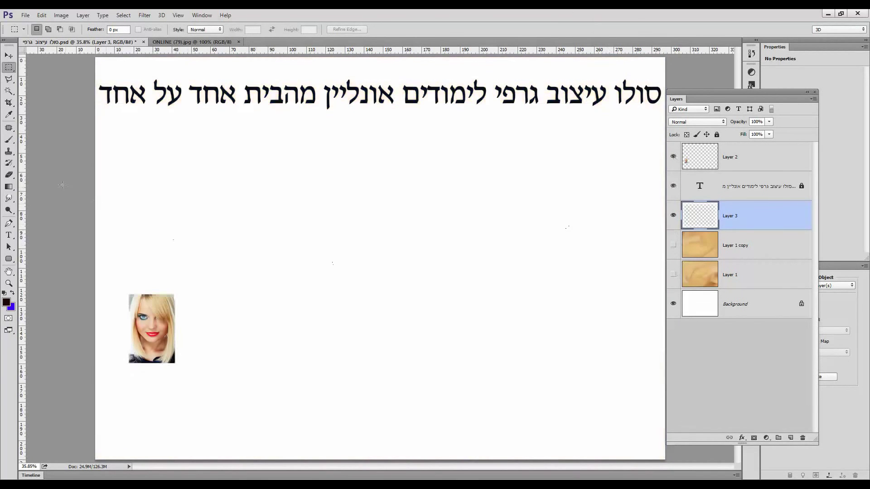
{"action": "left_click", "coordinate": [9, 55]}
{"action": "left_click_drag", "start_coordinate": [153, 330], "coordinate": [239, 228]}
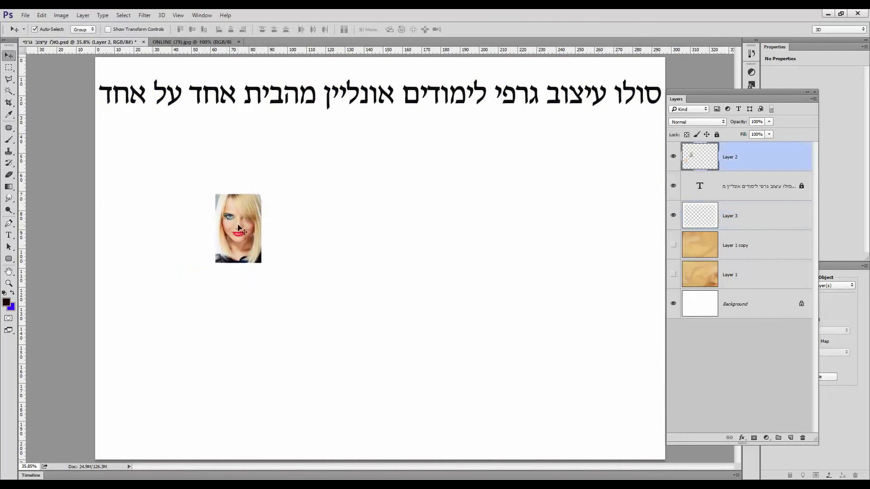
{"action": "key", "text": "ctrl+t"}
{"action": "left_click_drag", "start_coordinate": [260, 262], "coordinate": [394, 429]}
{"action": "left_click_drag", "start_coordinate": [393, 192], "coordinate": [428, 158]}
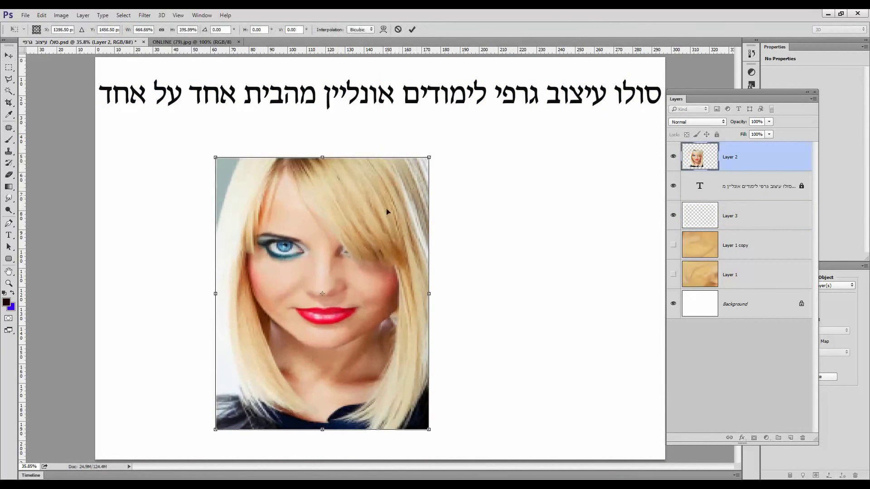
{"action": "key", "text": "Return"}
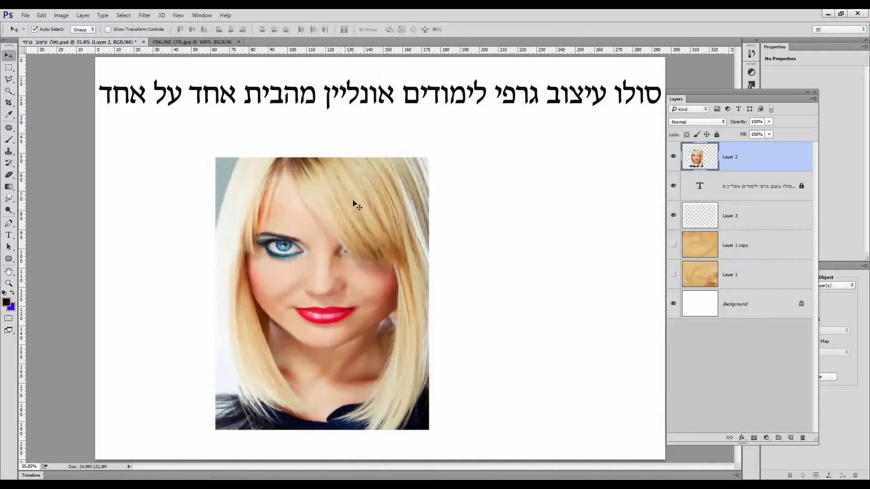
Smudge the hair above the portrait's covered eye into a soft blend with a 201 px brush at 50% strength
{"action": "left_click", "coordinate": [10, 199]}
{"action": "left_click", "coordinate": [40, 215]}
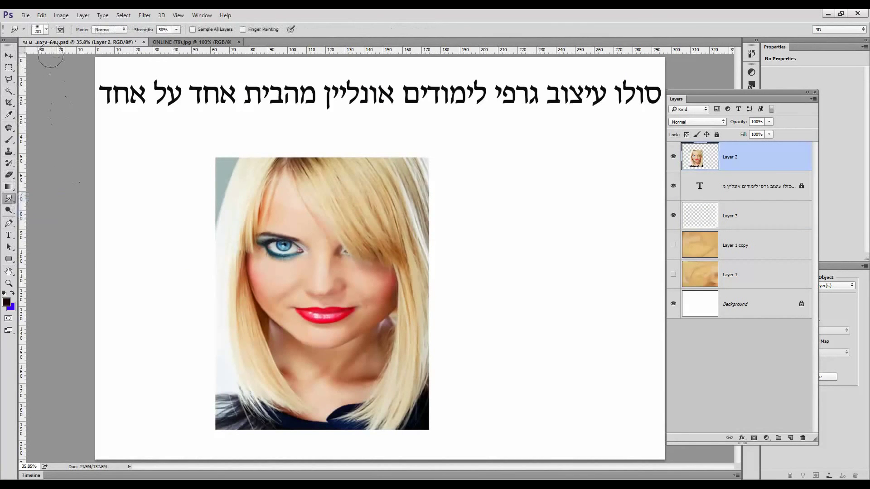
{"action": "left_click", "coordinate": [46, 29]}
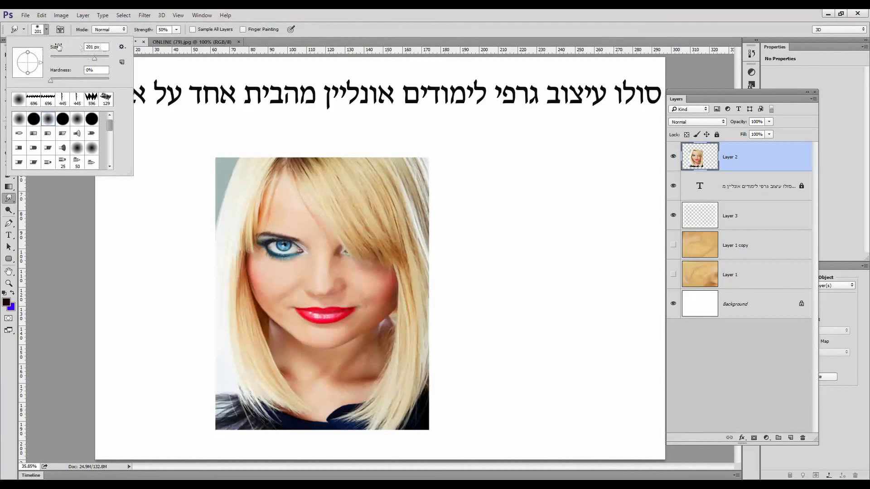
{"action": "left_click", "coordinate": [349, 183]}
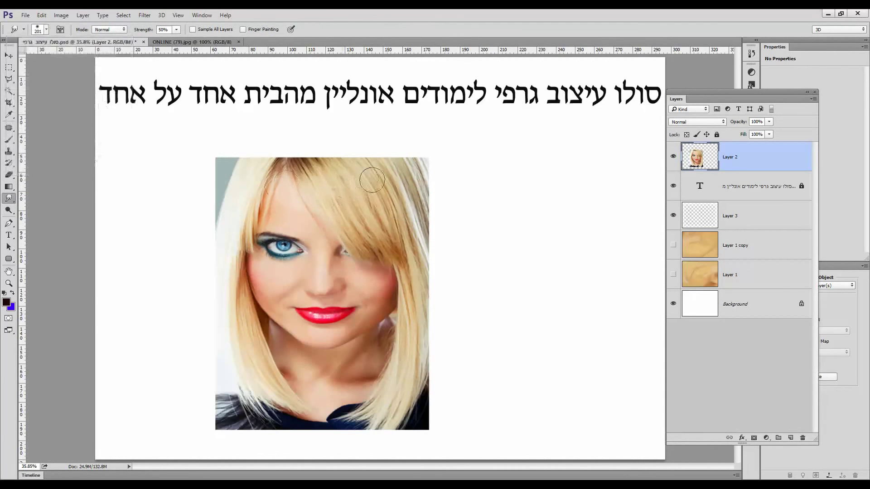
{"action": "mouse_move", "coordinate": [405, 191]}
{"action": "left_mouse_down"}
{"action": "mouse_move", "coordinate": [376, 190]}
{"action": "mouse_move", "coordinate": [360, 203]}
{"action": "mouse_move", "coordinate": [398, 199]}
{"action": "mouse_move", "coordinate": [353, 215]}
{"action": "mouse_move", "coordinate": [402, 223]}
{"action": "mouse_move", "coordinate": [410, 199]}
{"action": "mouse_move", "coordinate": [405, 175]}
{"action": "mouse_move", "coordinate": [346, 153]}
{"action": "mouse_move", "coordinate": [328, 156]}
{"action": "mouse_move", "coordinate": [312, 185]}
{"action": "mouse_move", "coordinate": [335, 226]}
{"action": "mouse_move", "coordinate": [369, 234]}
{"action": "mouse_move", "coordinate": [345, 189]}
{"action": "mouse_move", "coordinate": [376, 236]}
{"action": "mouse_move", "coordinate": [404, 243]}
{"action": "mouse_move", "coordinate": [422, 170]}
{"action": "mouse_move", "coordinate": [419, 193]}
{"action": "mouse_move", "coordinate": [377, 239]}
{"action": "mouse_move", "coordinate": [414, 244]}
{"action": "mouse_move", "coordinate": [397, 252]}
{"action": "mouse_move", "coordinate": [418, 222]}
{"action": "mouse_move", "coordinate": [424, 183]}
{"action": "mouse_move", "coordinate": [411, 233]}
{"action": "mouse_move", "coordinate": [421, 190]}
{"action": "mouse_move", "coordinate": [416, 224]}
{"action": "mouse_move", "coordinate": [398, 253]}
{"action": "mouse_move", "coordinate": [372, 253]}
{"action": "mouse_move", "coordinate": [410, 232]}
{"action": "left_mouse_up"}
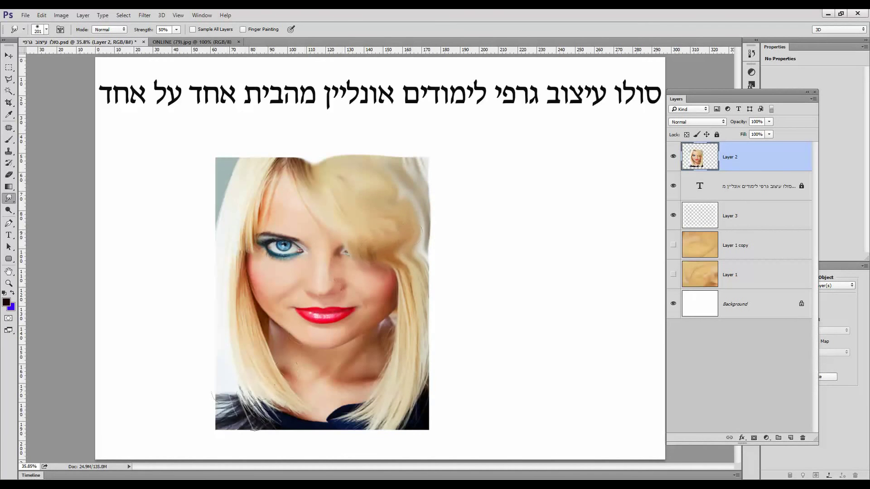
Marquee a rectangular patch of the smudged hair on Layer 2, delete everything outside it, and deselect
{"action": "left_click", "coordinate": [9, 68]}
{"action": "left_click_drag", "start_coordinate": [336, 169], "coordinate": [411, 228]}
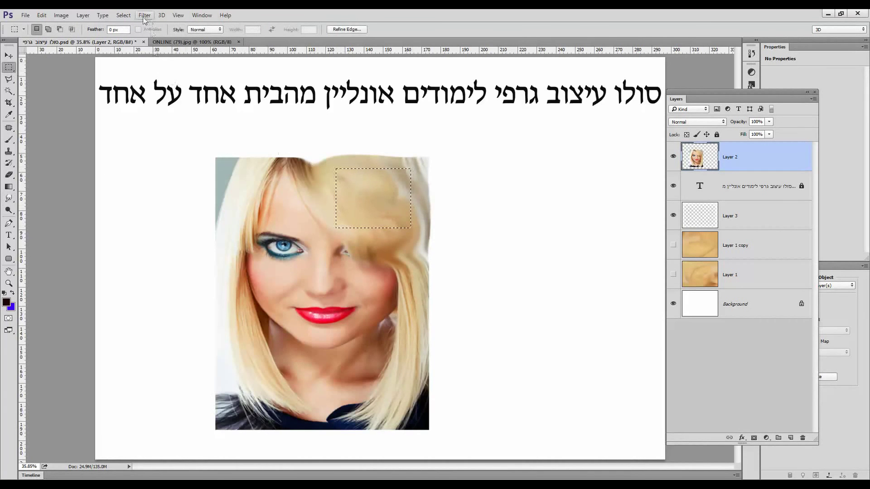
{"action": "left_click", "coordinate": [124, 15]}
{"action": "left_click", "coordinate": [130, 51]}
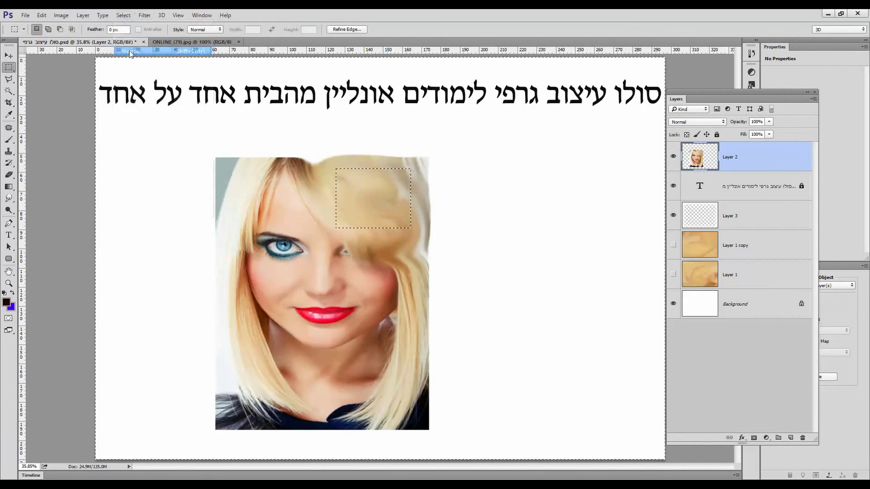
{"action": "key", "text": "Delete"}
{"action": "key", "text": "ctrl+d"}
Enlarge the isolated hair patch with Free Transform to cover most of the page
{"action": "key", "text": "ctrl+t"}
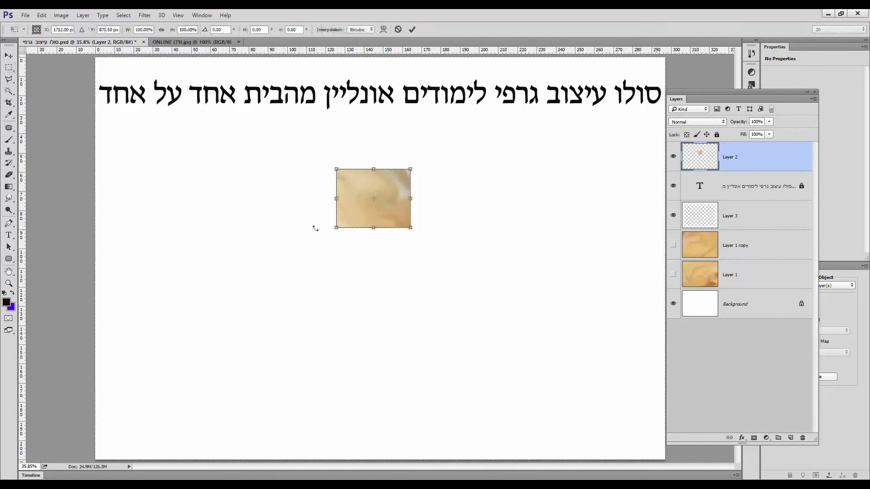
{"action": "left_click_drag", "start_coordinate": [338, 230], "coordinate": [123, 396]}
{"action": "left_click_drag", "start_coordinate": [412, 170], "coordinate": [539, 68]}
{"action": "key", "text": "m"}
{"action": "key", "text": "Return"}
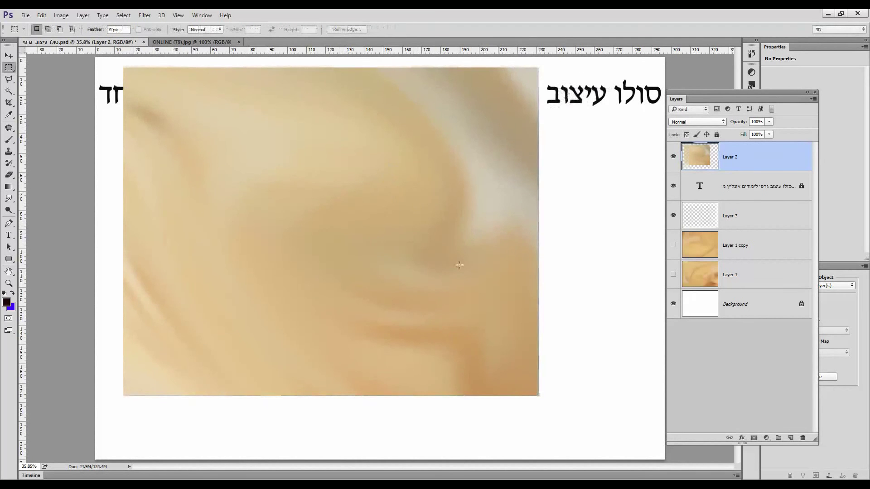
Undo the hair patch's enlargement and the deletion around it to restore the full portrait, and deselect
{"action": "key", "text": "ctrl+alt+z"}
{"action": "key", "text": "ctrl+alt+z"}
{"action": "key", "text": "ctrl+alt+z"}
{"action": "key", "text": "ctrl+d"}
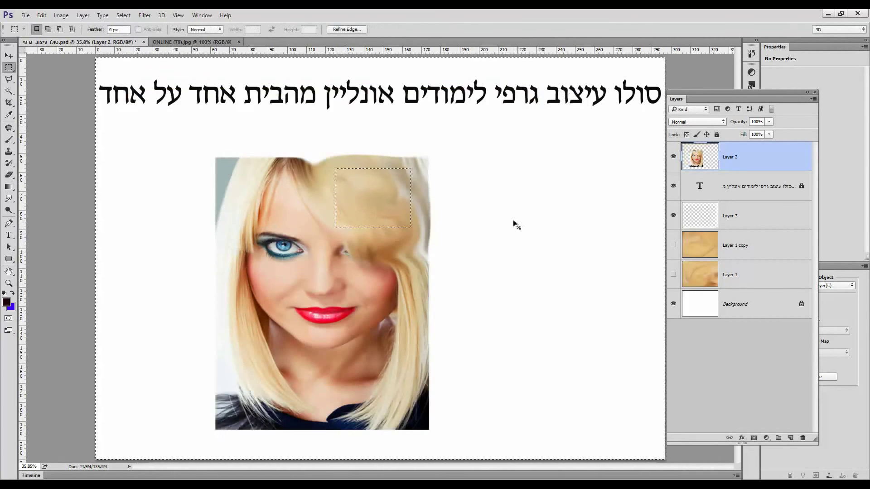
Smudge the dark clothing at the portrait's lower-left corner into a soft blend with a 201 px brush at 50% strength
{"action": "left_click", "coordinate": [9, 283]}
{"action": "left_click", "coordinate": [235, 406]}
{"action": "scroll", "coordinate": [289, 387], "scroll_direction": "down", "scroll_amount": 1}
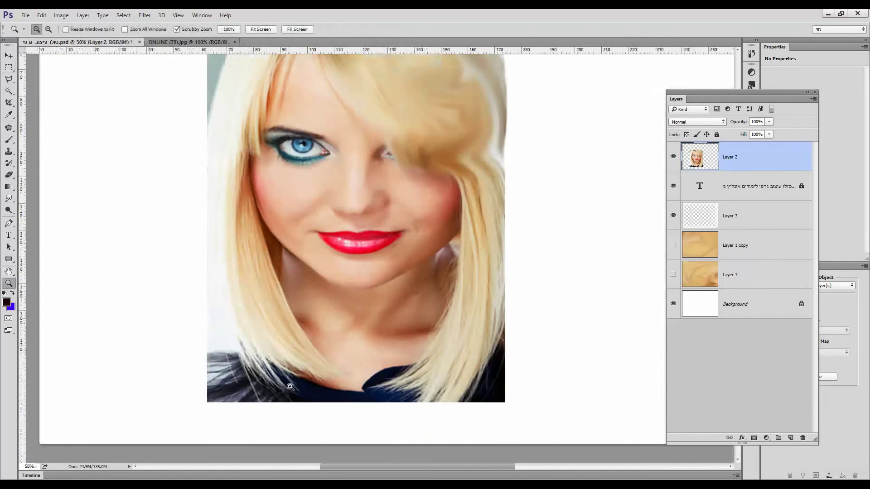
{"action": "left_click_drag", "start_coordinate": [9, 200], "coordinate": [43, 215]}
{"action": "mouse_move", "coordinate": [242, 367]}
{"action": "left_mouse_down"}
{"action": "mouse_move", "coordinate": [278, 380]}
{"action": "mouse_move", "coordinate": [248, 382]}
{"action": "mouse_move", "coordinate": [228, 342]}
{"action": "mouse_move", "coordinate": [216, 374]}
{"action": "mouse_move", "coordinate": [264, 389]}
{"action": "mouse_move", "coordinate": [314, 387]}
{"action": "mouse_move", "coordinate": [263, 342]}
{"action": "mouse_move", "coordinate": [233, 340]}
{"action": "mouse_move", "coordinate": [243, 339]}
{"action": "mouse_move", "coordinate": [273, 352]}
{"action": "mouse_move", "coordinate": [231, 343]}
{"action": "mouse_move", "coordinate": [285, 349]}
{"action": "mouse_move", "coordinate": [325, 391]}
{"action": "left_mouse_up"}
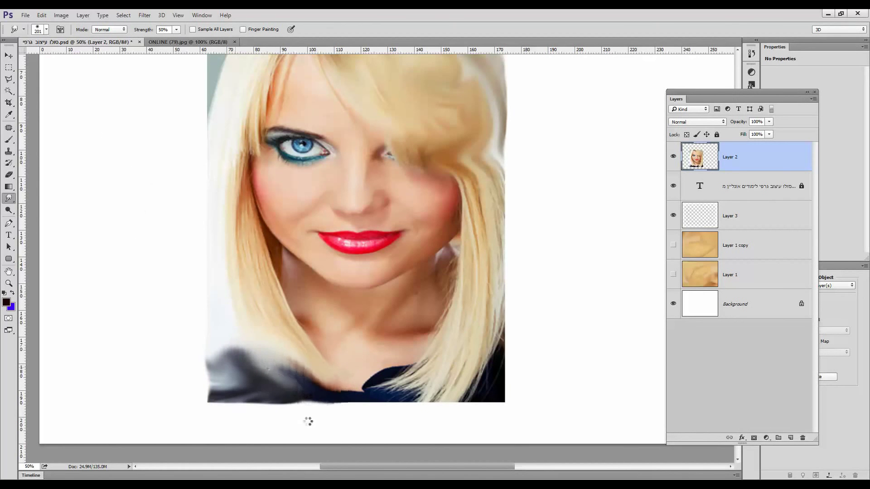
Marquee a rectangular patch inside the smudged dark clothing, invert the selection, and delete the rest of Layer 2
{"action": "left_click", "coordinate": [9, 67]}
{"action": "left_click_drag", "start_coordinate": [228, 352], "coordinate": [264, 386]}
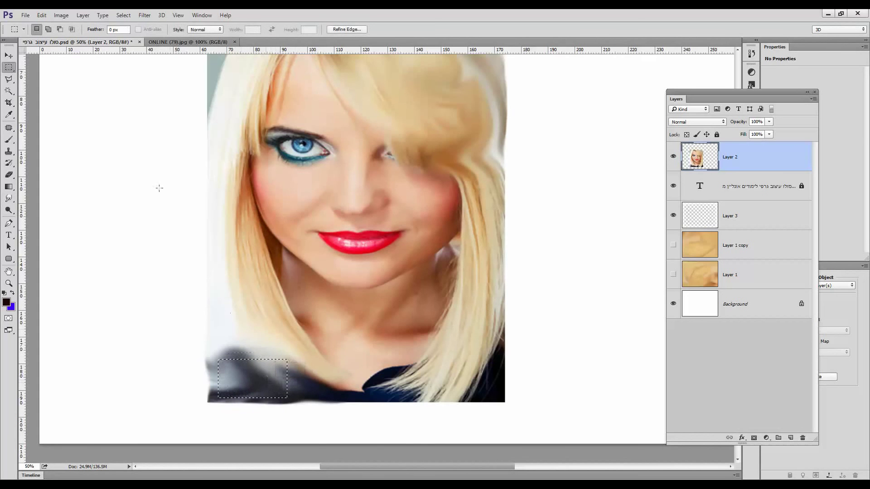
{"action": "left_click", "coordinate": [123, 15]}
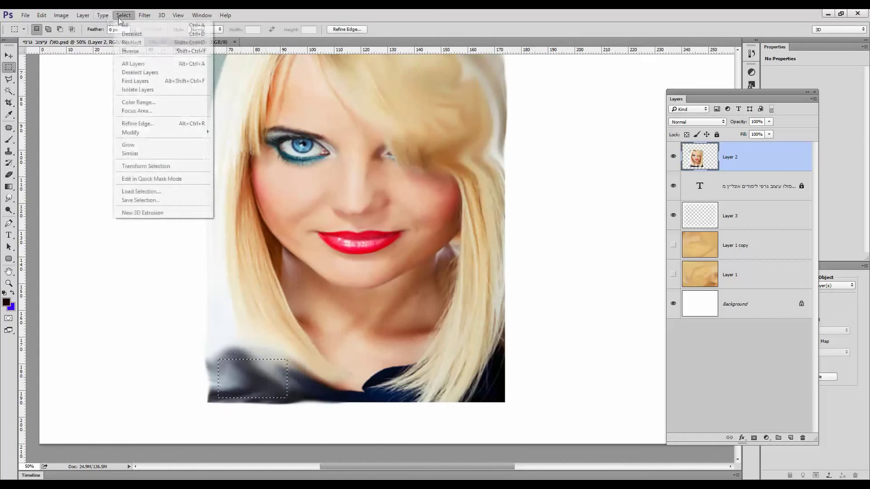
{"action": "left_click", "coordinate": [136, 50]}
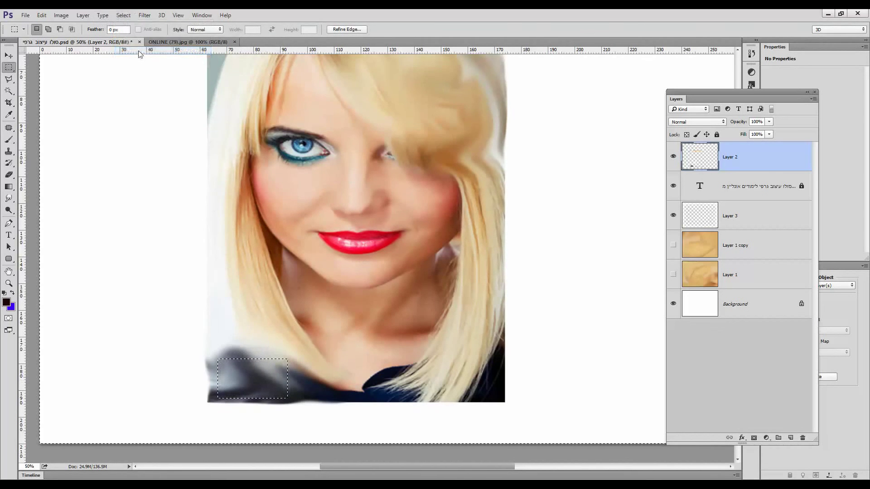
{"action": "key", "text": "Delete"}
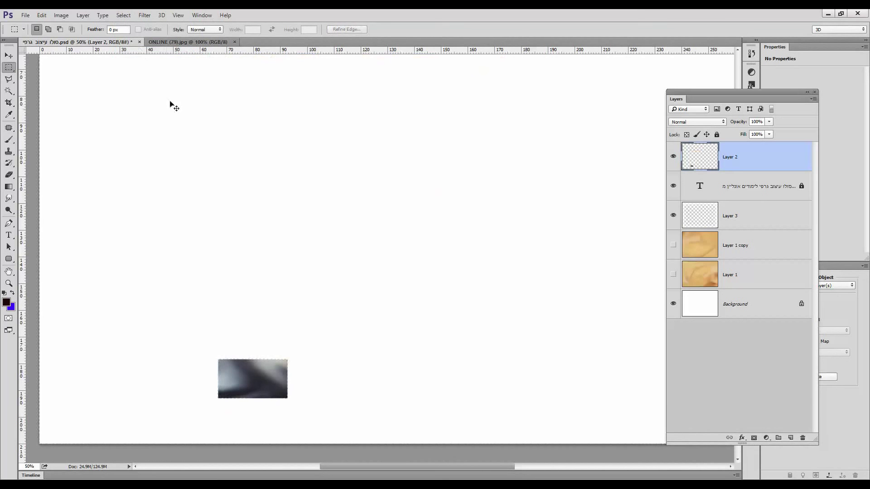
Stretch the dark patch with Free Transform to about 1264% width so it covers the whole page
{"action": "key", "text": "ctrl+t"}
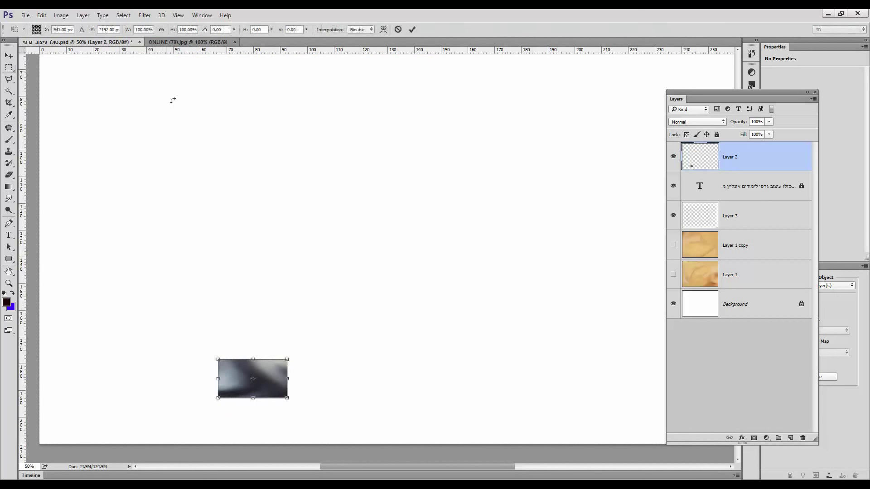
{"action": "left_click", "coordinate": [41, 17]}
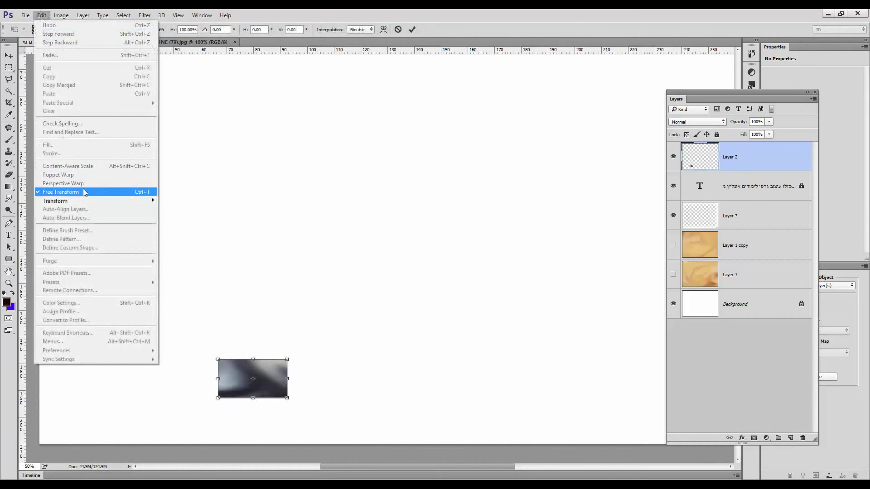
{"action": "left_click", "coordinate": [289, 309]}
{"action": "left_click_drag", "start_coordinate": [289, 358], "coordinate": [573, 164]}
{"action": "scroll", "coordinate": [574, 162], "scroll_direction": "down", "scroll_amount": 1}
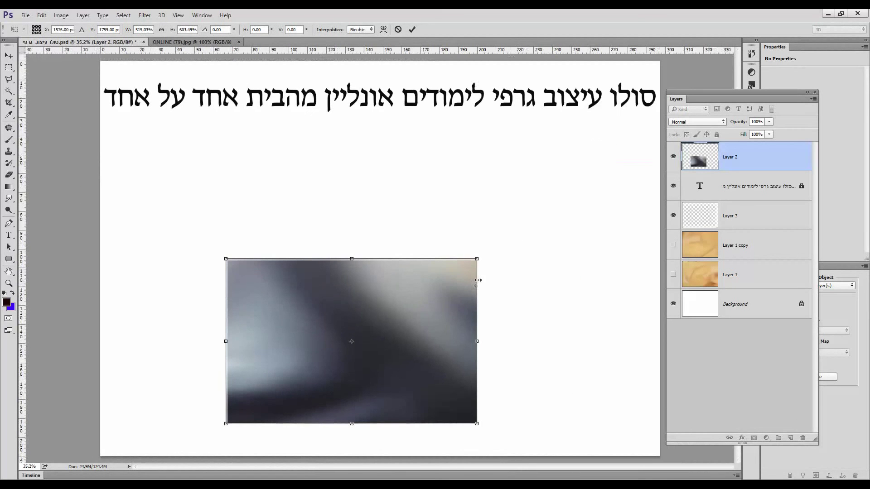
{"action": "left_click_drag", "start_coordinate": [479, 258], "coordinate": [691, 44]}
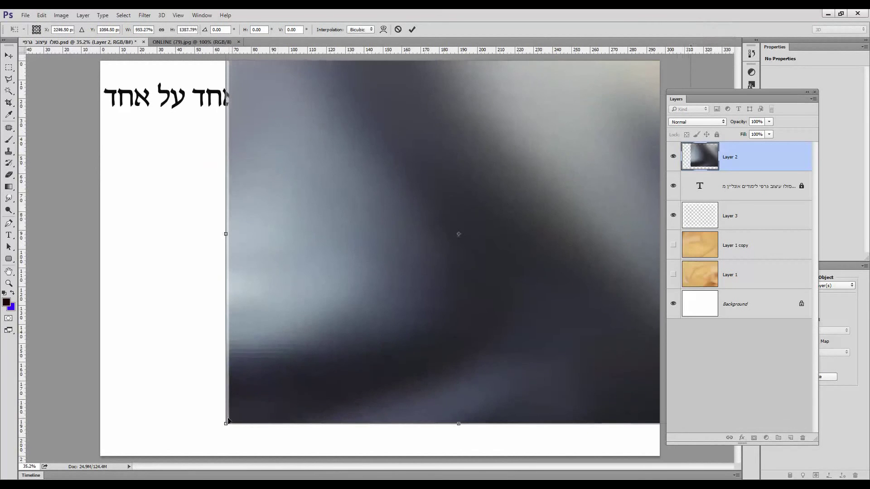
{"action": "left_click_drag", "start_coordinate": [208, 428], "coordinate": [74, 458]}
{"action": "key", "text": "Return"}
{"action": "key", "text": "m"}
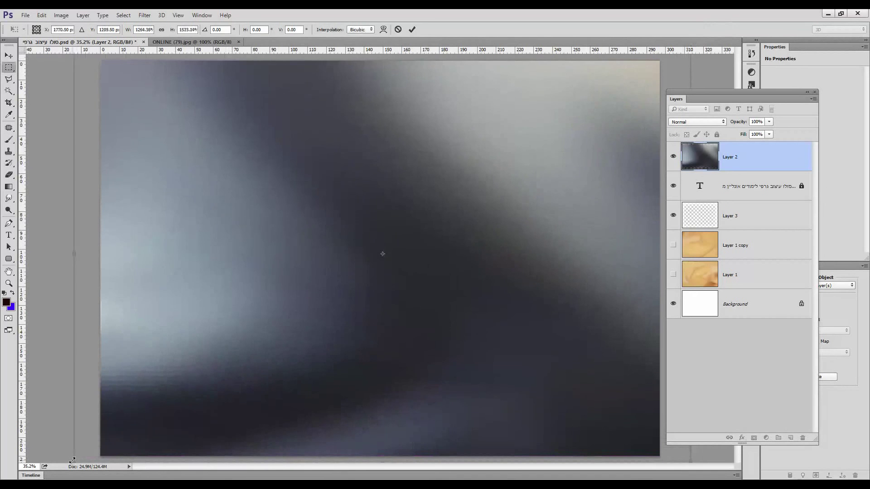
Duplicate Layer 2 and set the copy's blending mode to Overlay
{"action": "left_click_drag", "start_coordinate": [759, 158], "coordinate": [790, 438]}
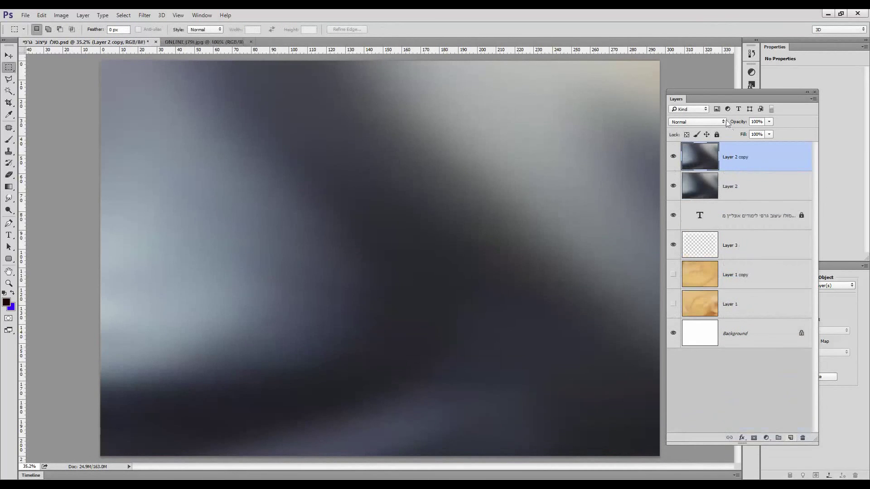
{"action": "left_click", "coordinate": [725, 123]}
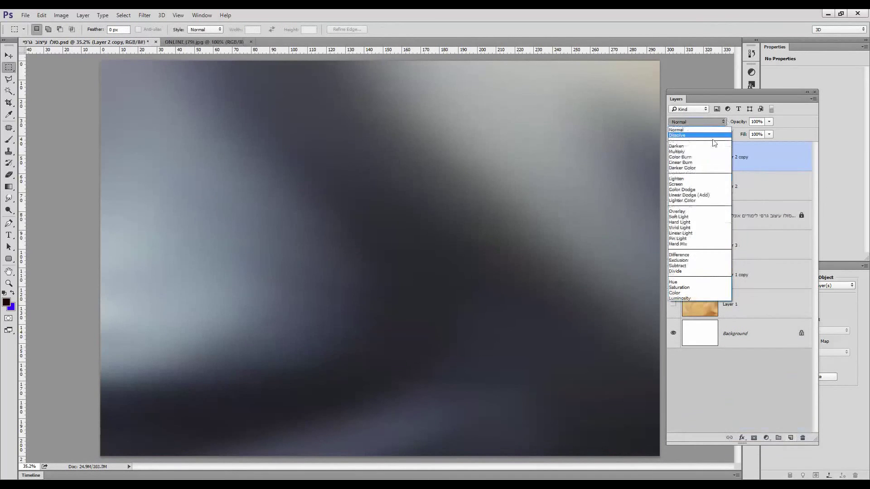
{"action": "left_click", "coordinate": [700, 213]}
Mirror the Overlay copy horizontally with Free Transform, then reposition and stretch it to cover the page
{"action": "key", "text": "ctrl+minus"}
{"action": "key", "text": "ctrl+minus"}
{"action": "key", "text": "ctrl+minus"}
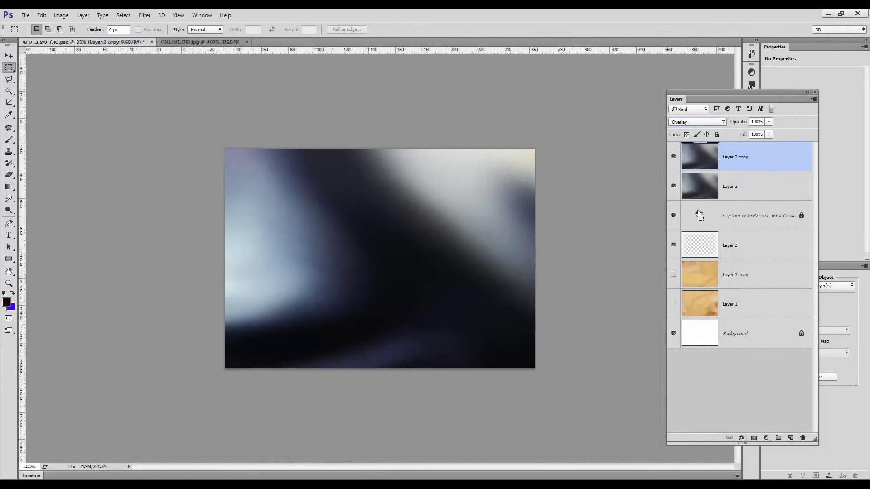
{"action": "key", "text": "ctrl+t"}
{"action": "left_click_drag", "start_coordinate": [532, 145], "coordinate": [159, 153]}
{"action": "left_click_drag", "start_coordinate": [486, 230], "coordinate": [569, 219]}
{"action": "left_click_drag", "start_coordinate": [467, 283], "coordinate": [512, 296]}
{"action": "key", "text": "Return"}
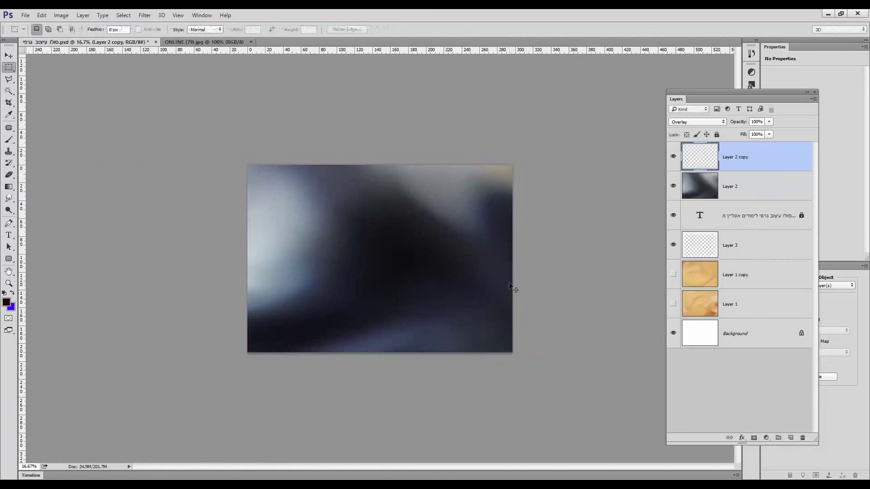
{"action": "key", "text": "ctrl+0"}
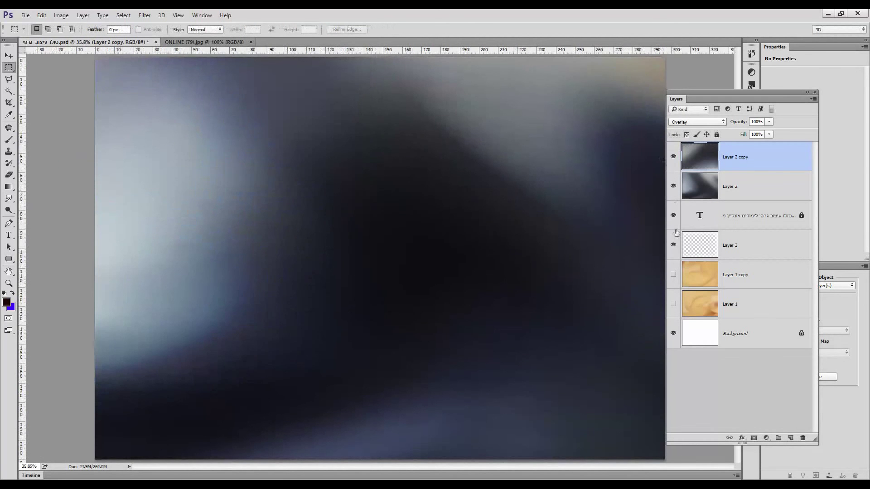
Hide Layer 2 copy and Layer 2, and switch to the Move tool
{"action": "left_click", "coordinate": [673, 158]}
{"action": "left_click", "coordinate": [673, 187]}
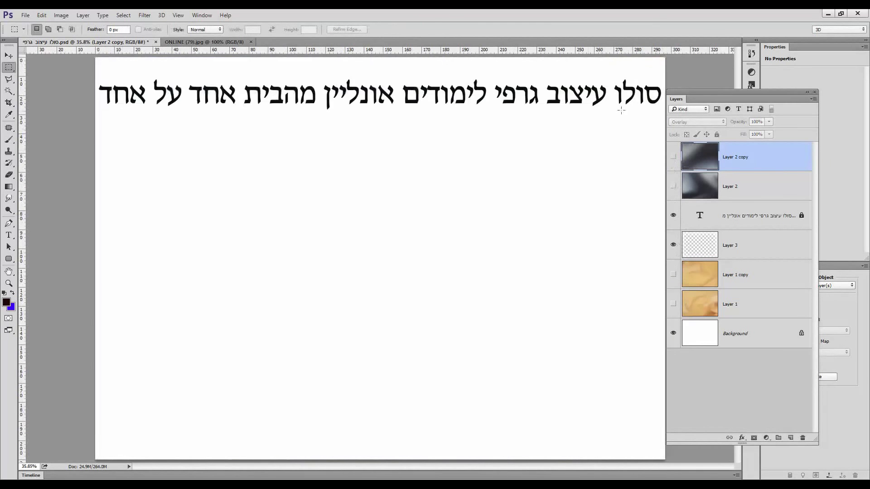
{"action": "left_click", "coordinate": [10, 57]}
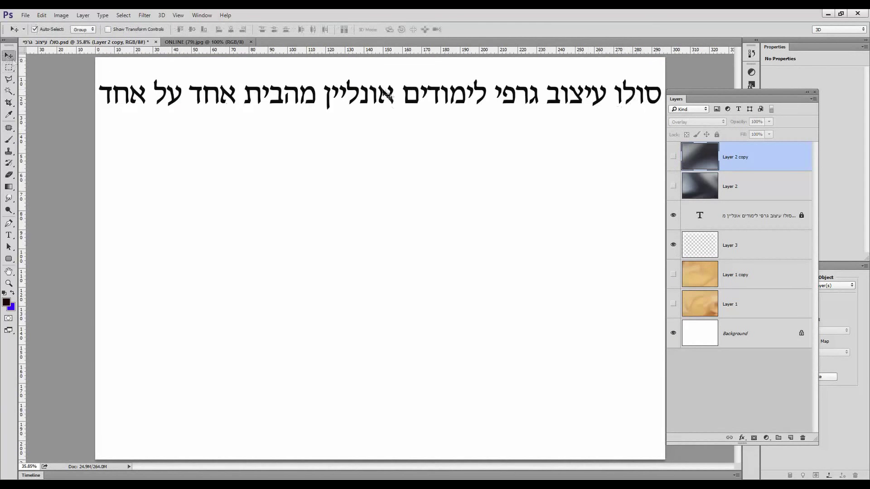
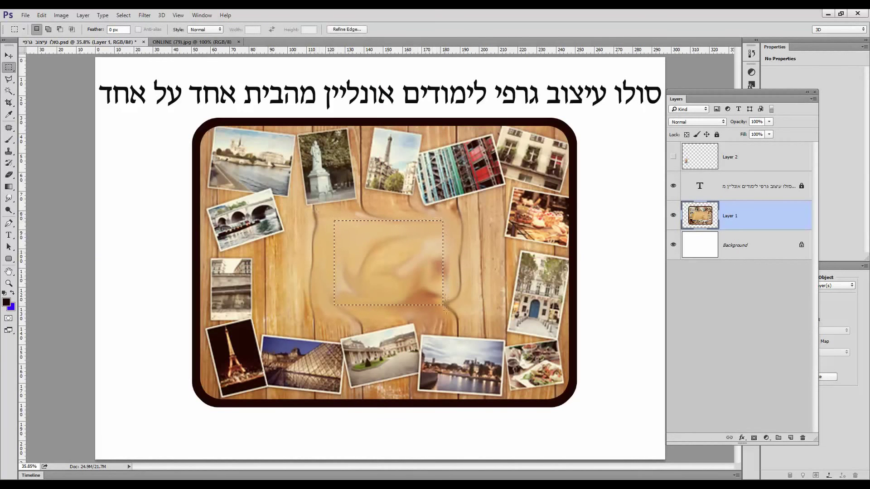
Invert the selection around the smudged wood patch, delete the rest of Layer 1, and deselect
{"action": "left_click", "coordinate": [123, 15]}
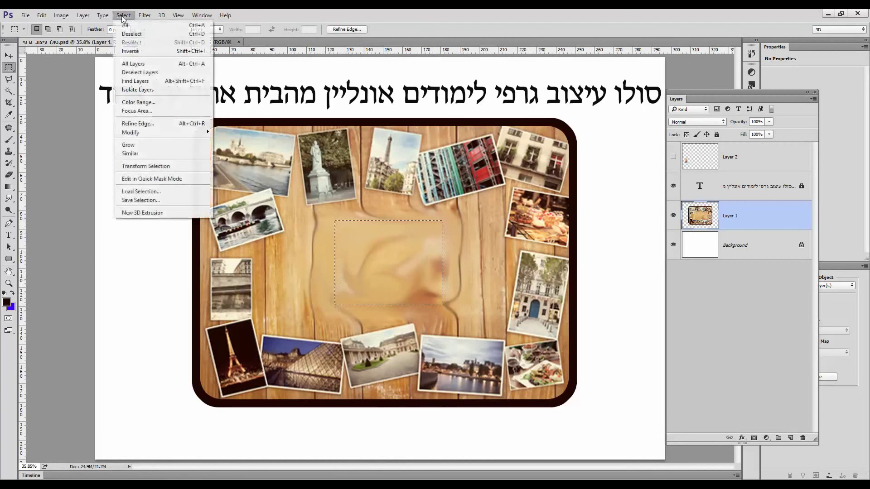
{"action": "left_click", "coordinate": [131, 51]}
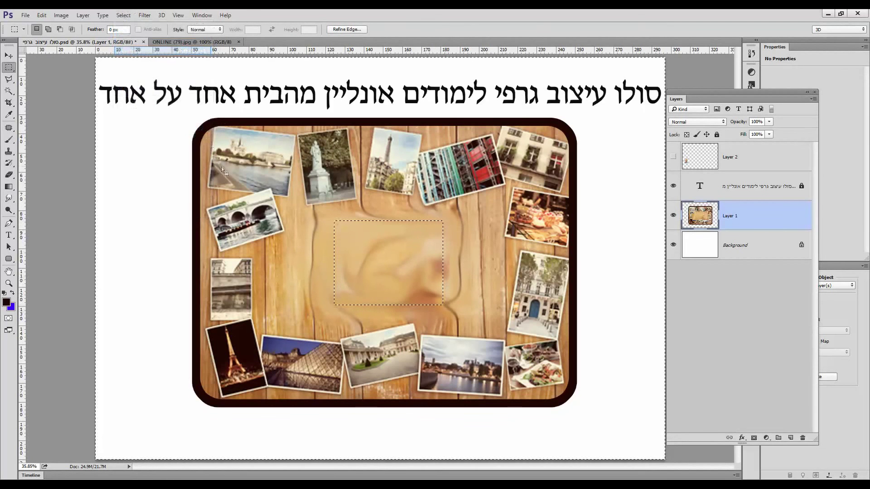
{"action": "key", "text": "Delete"}
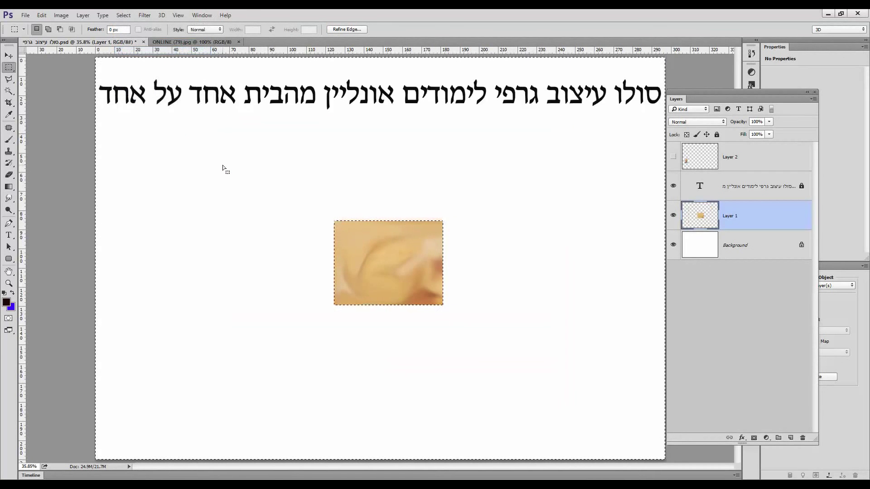
{"action": "left_click", "coordinate": [122, 15]}
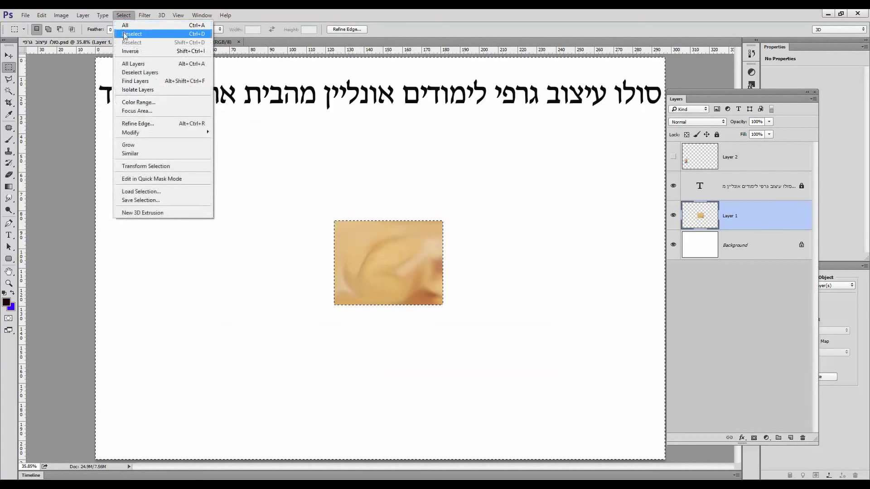
{"action": "left_click", "coordinate": [124, 34]}
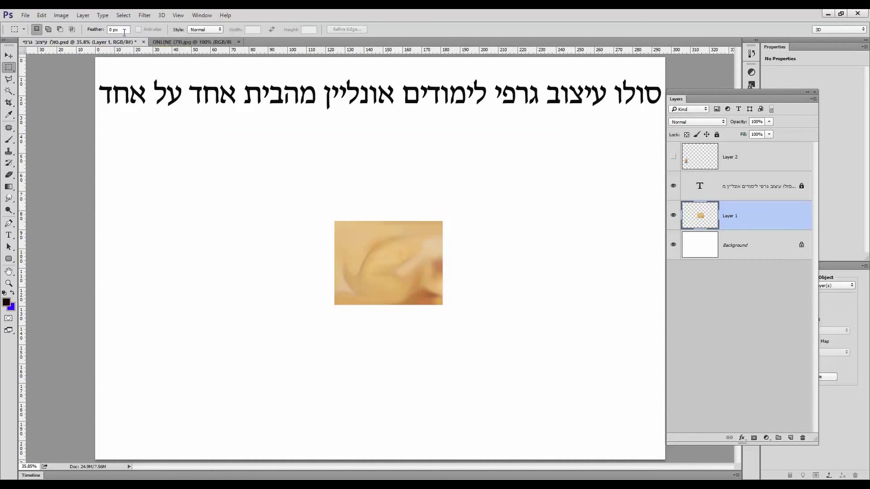
Stretch the wood patch with Free Transform to about 526% width and 480% height so it fills the page
{"action": "left_click", "coordinate": [9, 56]}
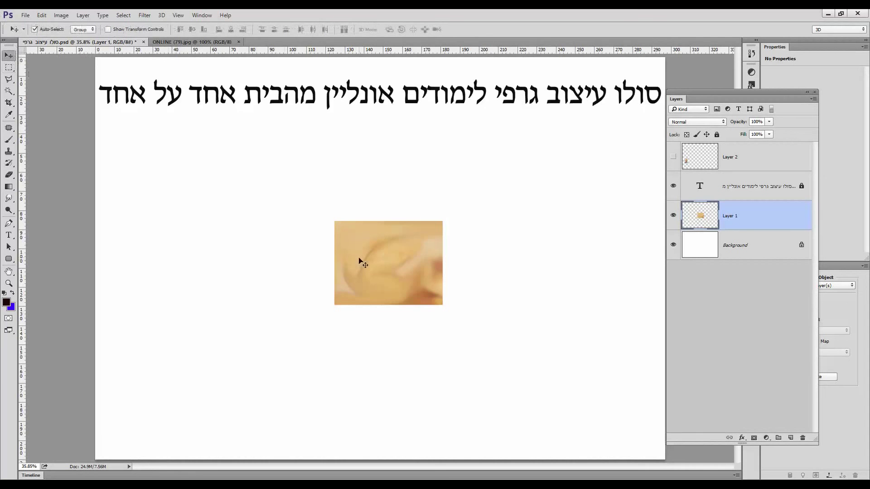
{"action": "left_click", "coordinate": [42, 15]}
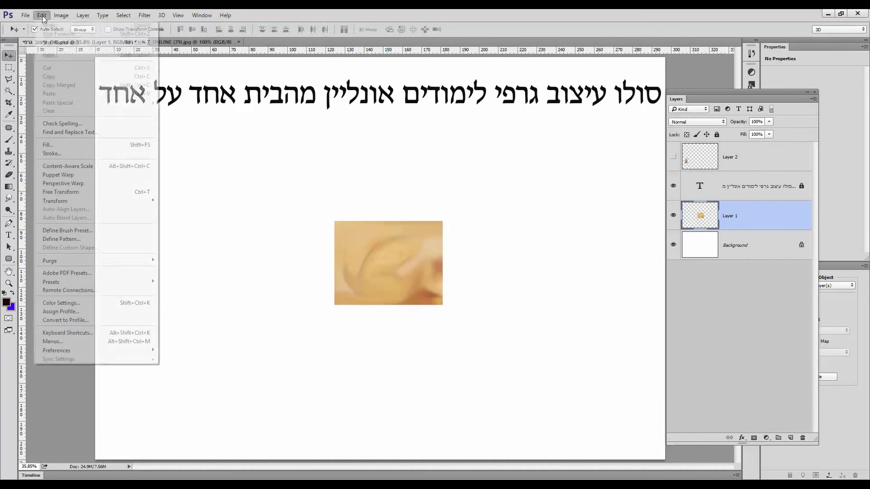
{"action": "left_click", "coordinate": [89, 192]}
{"action": "left_click_drag", "start_coordinate": [442, 221], "coordinate": [664, 57]}
{"action": "left_click_drag", "start_coordinate": [335, 306], "coordinate": [95, 459]}
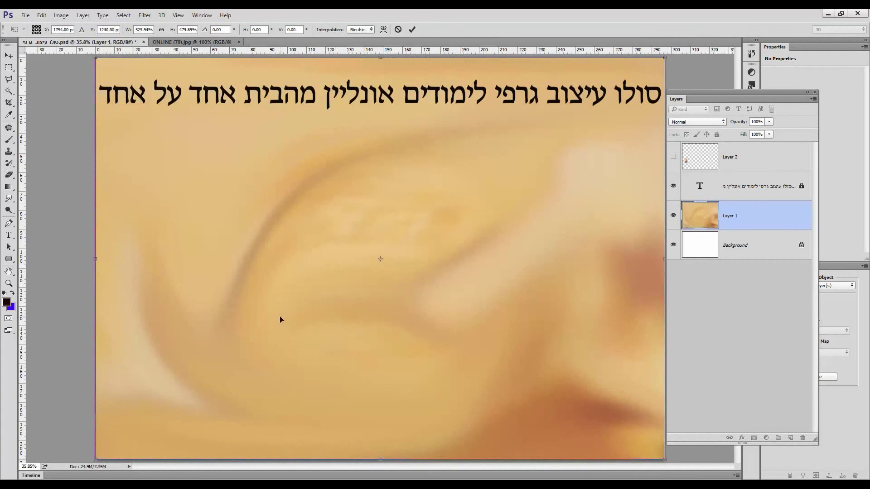
{"action": "key", "text": "Return"}
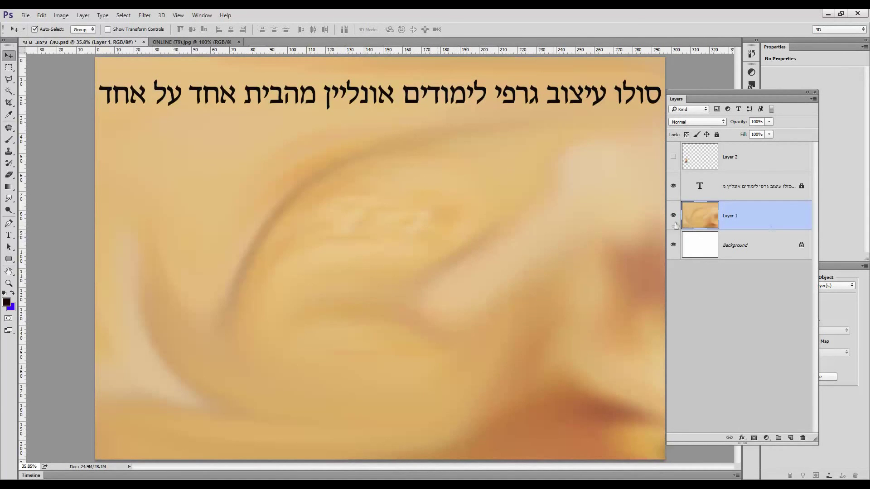
Check the opacity slider of Layer 1, leaving it at 100%, and switch the layer off and on to compare the background
{"action": "left_click", "coordinate": [769, 121]}
{"action": "left_click_drag", "start_coordinate": [755, 134], "coordinate": [775, 131]}
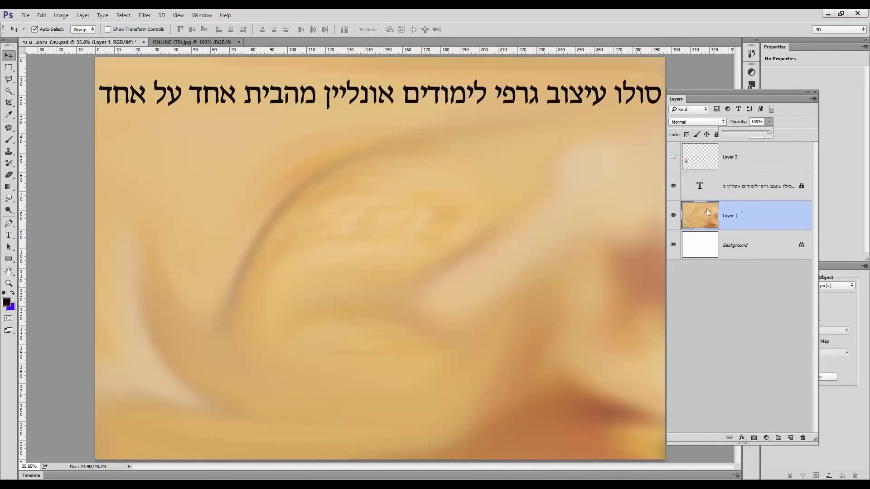
{"action": "left_click", "coordinate": [673, 215]}
{"action": "left_click", "coordinate": [673, 215]}
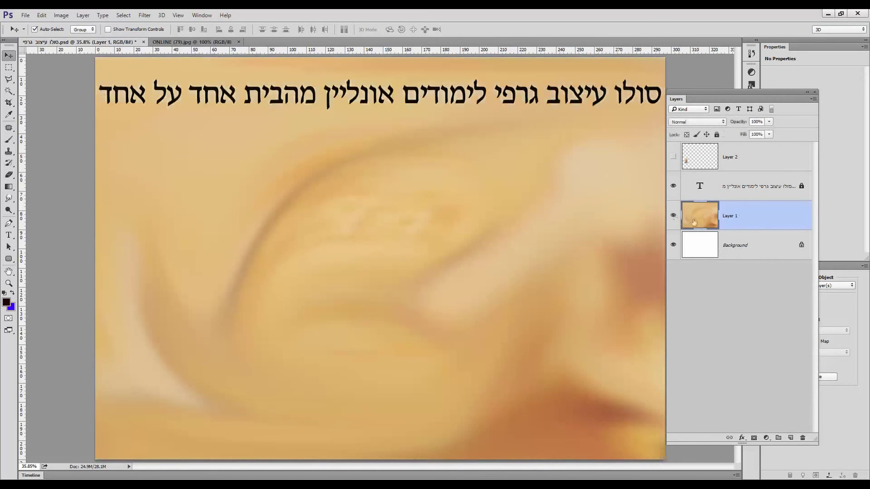
Duplicate Layer 1 and set the copy's blending mode to Overlay
{"action": "left_click_drag", "start_coordinate": [752, 214], "coordinate": [791, 438]}
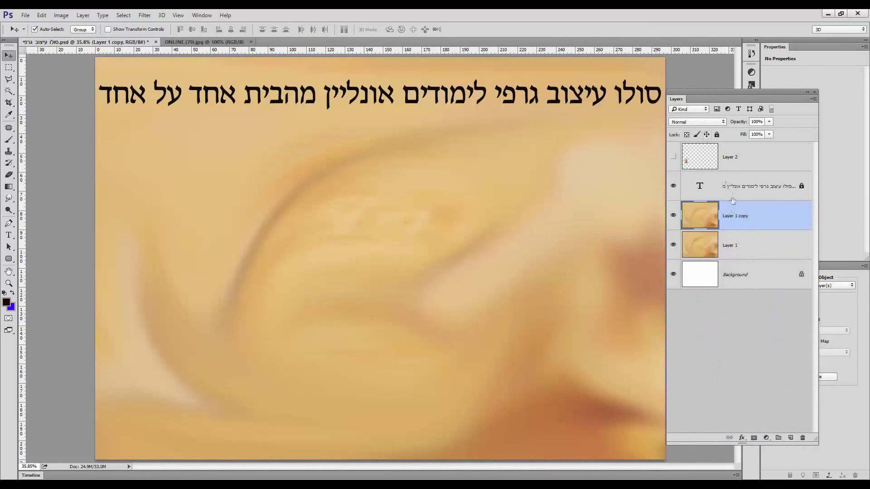
{"action": "left_click", "coordinate": [705, 122]}
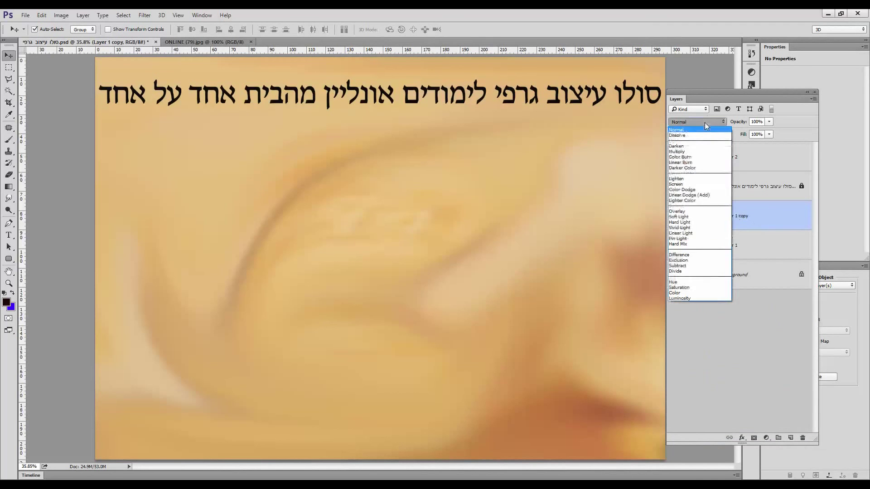
{"action": "left_click", "coordinate": [696, 212]}
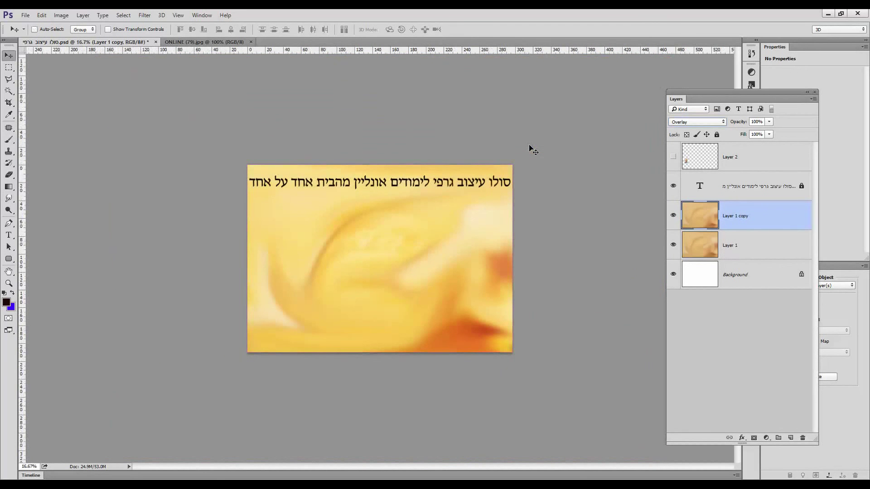
Rotate Layer 1 copy to about -145° and scale it to about 137% width and 200% height with Free Transform
{"action": "key", "text": "ctrl+t"}
{"action": "left_click", "coordinate": [42, 15]}
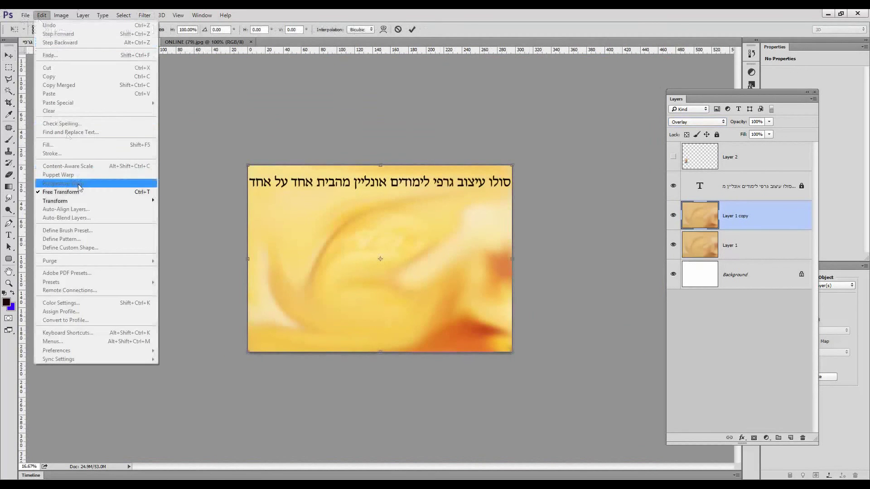
{"action": "left_click", "coordinate": [523, 159]}
{"action": "left_click_drag", "start_coordinate": [518, 154], "coordinate": [167, 263]}
{"action": "left_click_drag", "start_coordinate": [440, 176], "coordinate": [528, 120]}
{"action": "left_click_drag", "start_coordinate": [326, 333], "coordinate": [272, 415]}
{"action": "left_click_drag", "start_coordinate": [264, 193], "coordinate": [226, 166]}
{"action": "left_click_drag", "start_coordinate": [481, 345], "coordinate": [521, 368]}
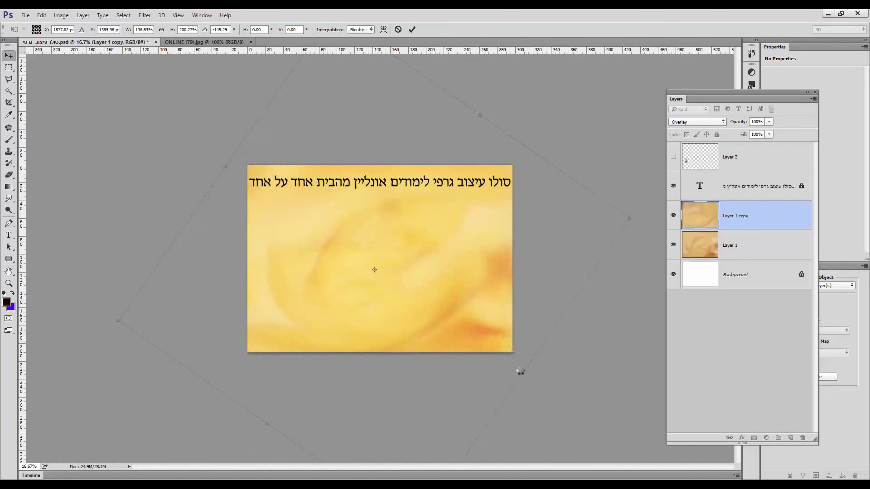
{"action": "key", "text": "Return"}
{"action": "scroll", "coordinate": [520, 375], "scroll_direction": "up", "scroll_amount": 5, "text": "alt"}
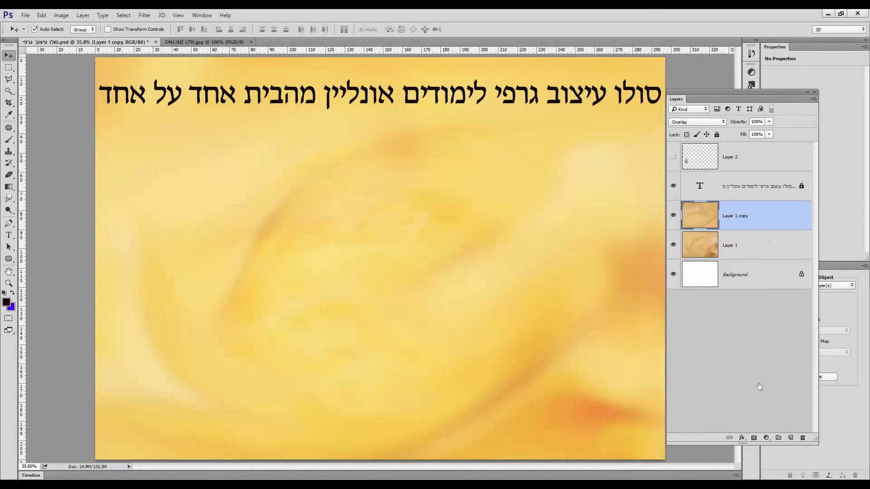
Add a new layer, select a rectangle slightly inside the page edges, and feather the selection by 50 pixels
{"action": "left_click", "coordinate": [790, 438]}
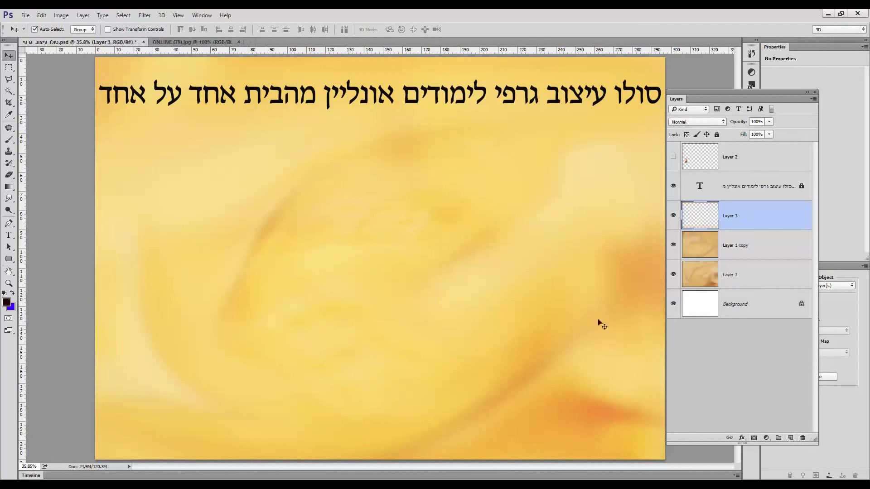
{"action": "left_click", "coordinate": [8, 67]}
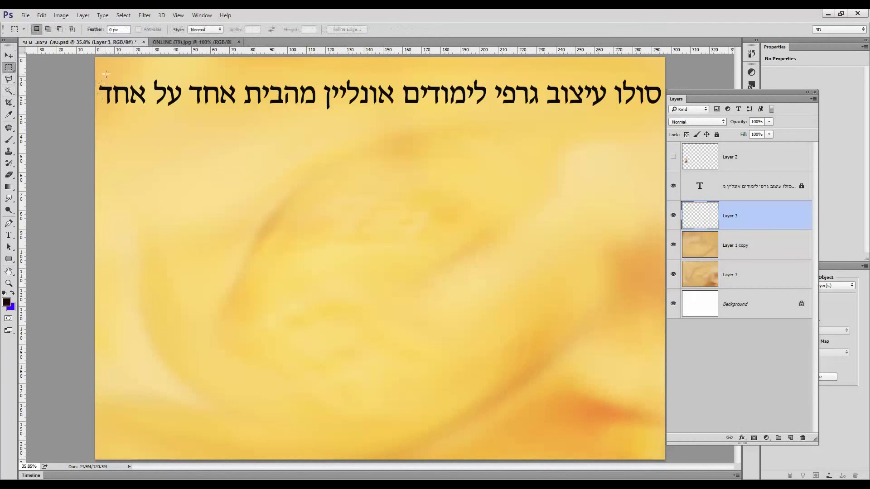
{"action": "left_click_drag", "start_coordinate": [106, 79], "coordinate": [647, 444]}
{"action": "right_click", "coordinate": [499, 248]}
{"action": "left_click", "coordinate": [519, 275]}
{"action": "type", "text": "50"}
{"action": "key", "text": "Return"}
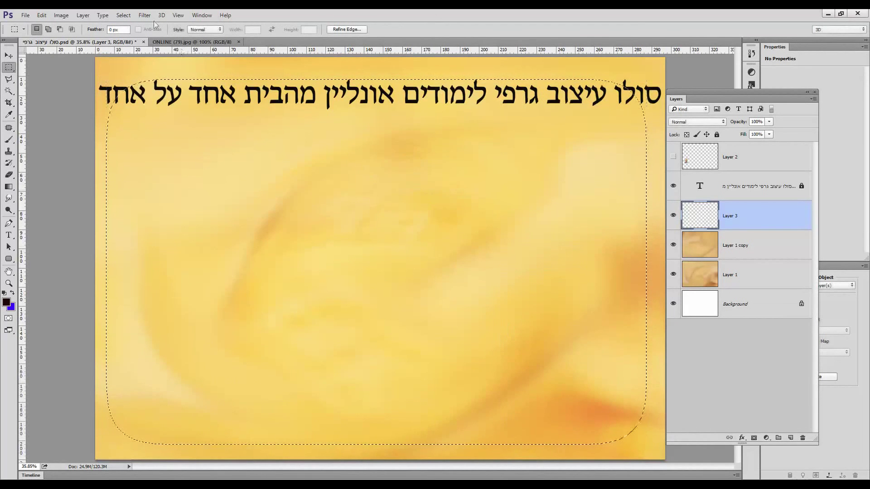
Invert the feathered selection, fill the page border with white at 100% opacity on Layer 3, and deselect
{"action": "left_click", "coordinate": [123, 15]}
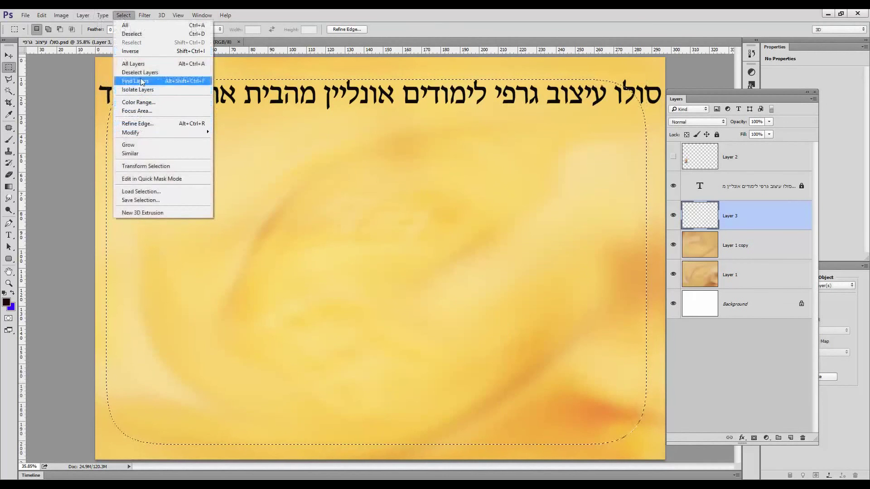
{"action": "left_click", "coordinate": [146, 52]}
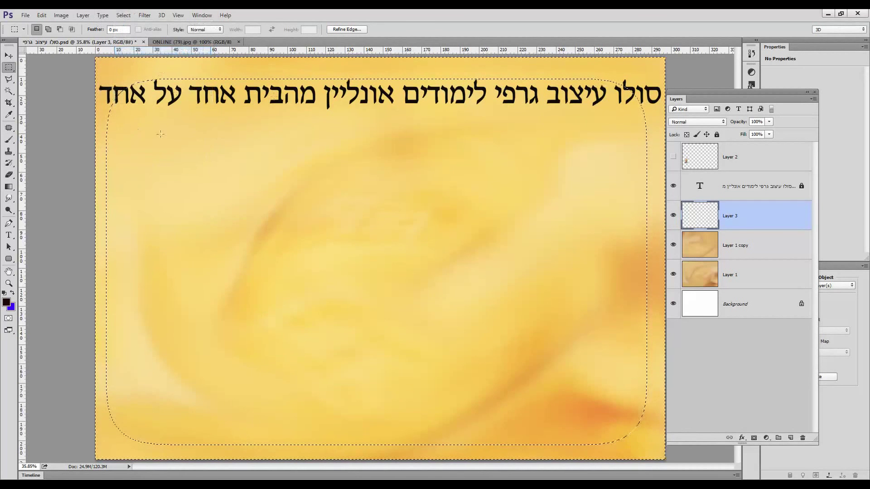
{"action": "right_click", "coordinate": [153, 72]}
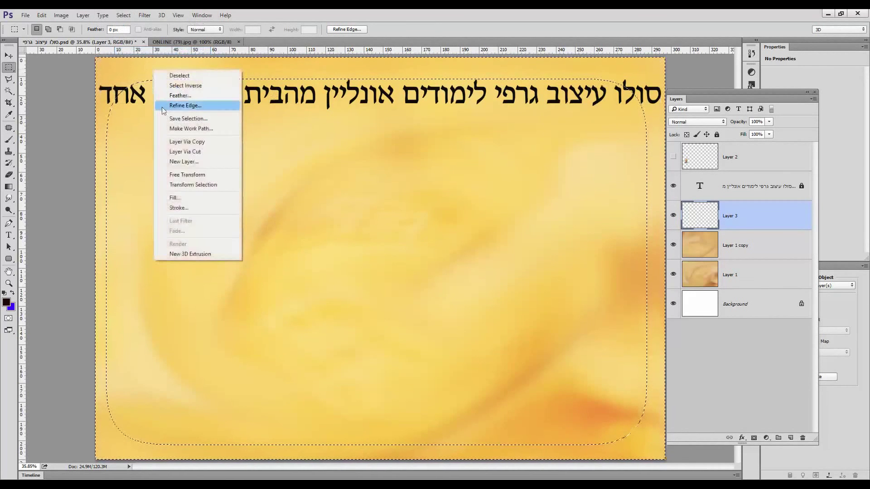
{"action": "left_click", "coordinate": [179, 196]}
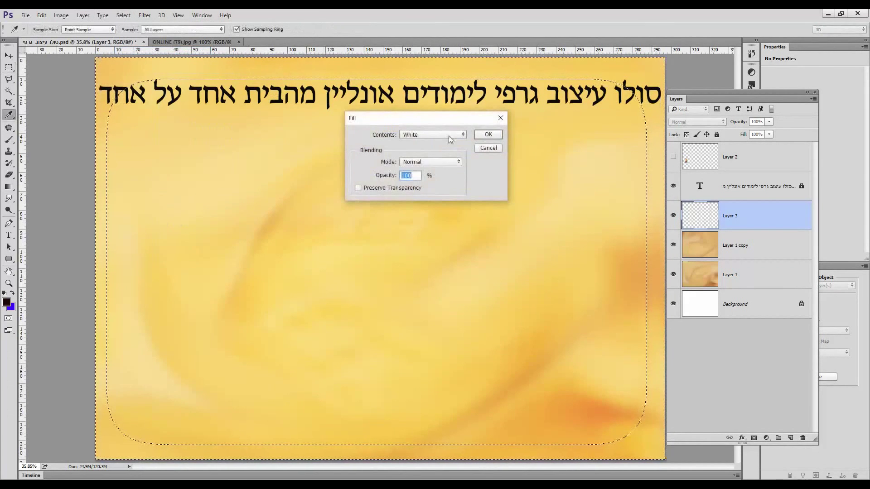
{"action": "left_click", "coordinate": [481, 134]}
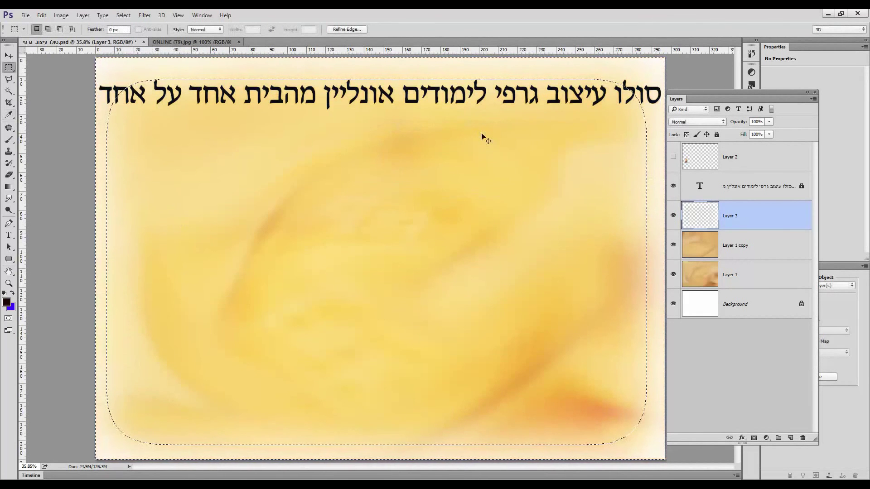
{"action": "key", "text": "ctrl+d"}
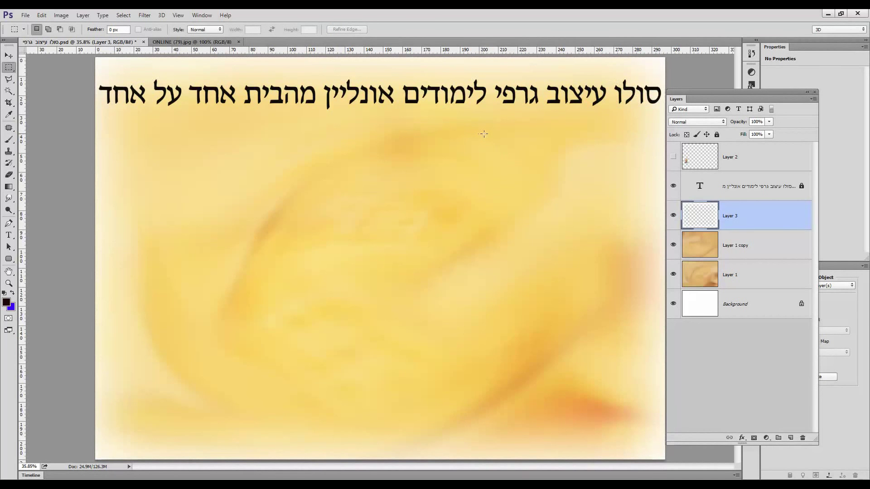
Hide Layer 1 copy and Layer 1, show Layer 2, and move the small portrait up toward the page's middle
{"action": "left_click", "coordinate": [673, 246]}
{"action": "left_click", "coordinate": [673, 275]}
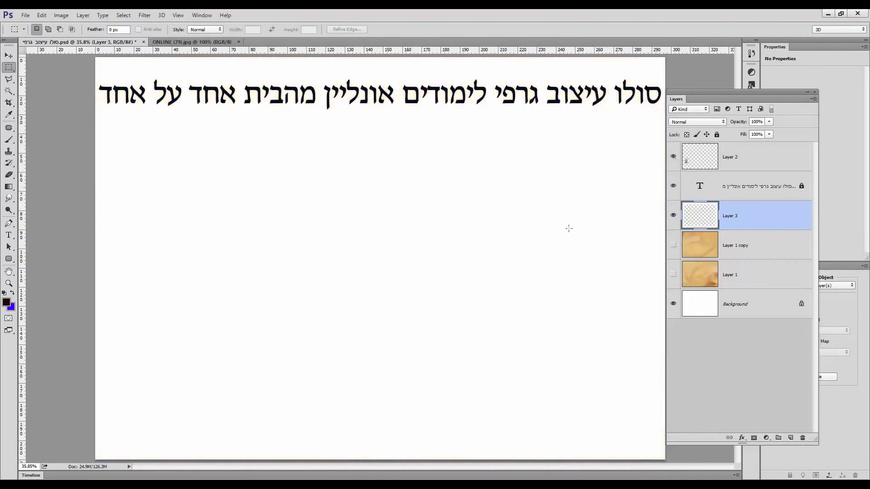
{"action": "left_click", "coordinate": [8, 55]}
{"action": "left_click_drag", "start_coordinate": [136, 294], "coordinate": [257, 215]}
Enlarge the portrait with Free Transform to about 110 mm wide and 140 mm high
{"action": "key", "text": "ctrl+t"}
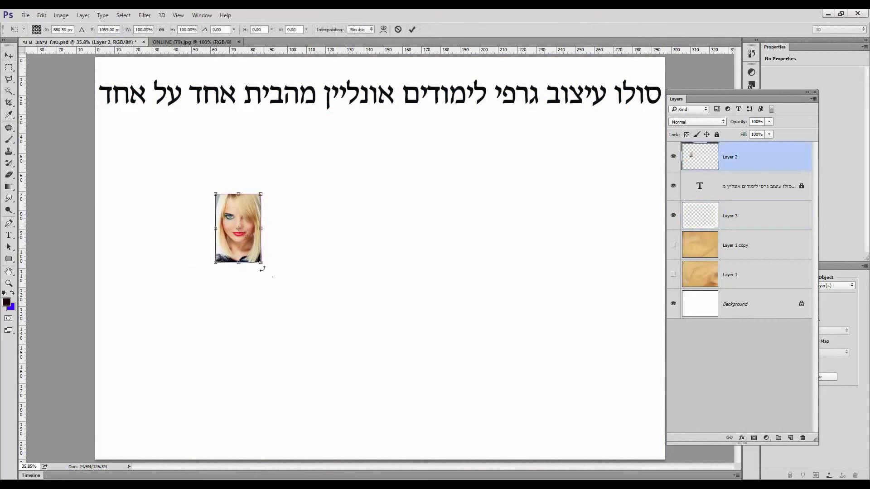
{"action": "left_click_drag", "start_coordinate": [261, 264], "coordinate": [391, 430]}
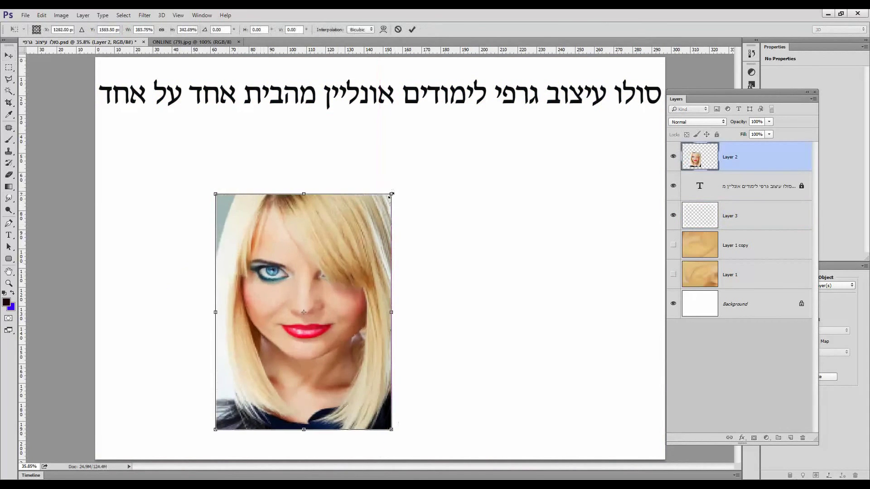
{"action": "left_click_drag", "start_coordinate": [391, 195], "coordinate": [428, 158]}
{"action": "key", "text": "Return"}
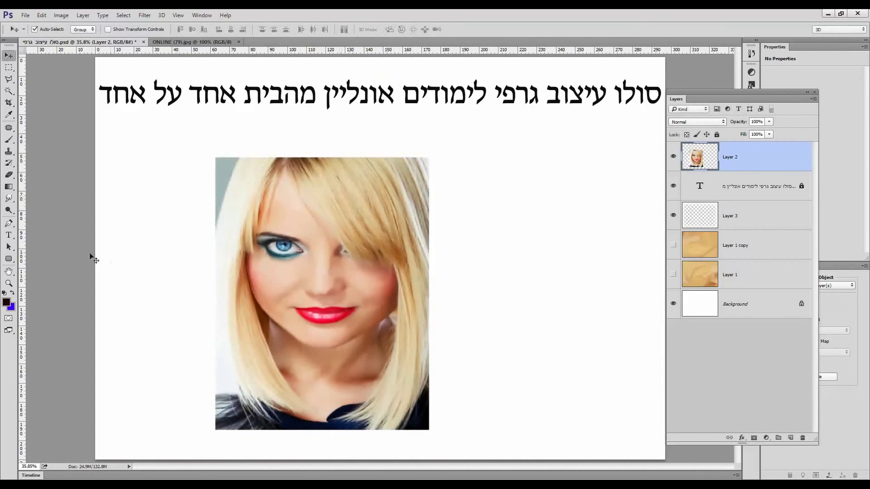
Smudge the blonde hair in the portrait's upper-right area using the 201 px soft Smudge brush at 50% strength
{"action": "left_click", "coordinate": [11, 202]}
{"action": "left_click", "coordinate": [46, 218]}
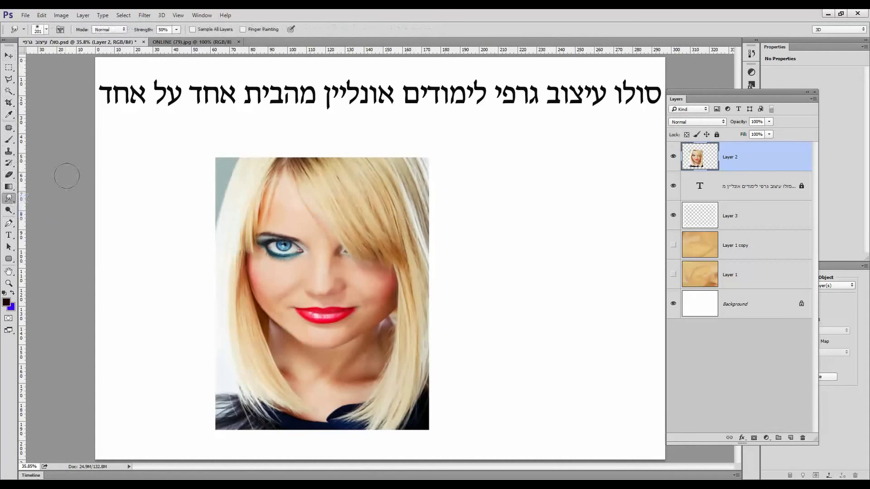
{"action": "left_click", "coordinate": [46, 30]}
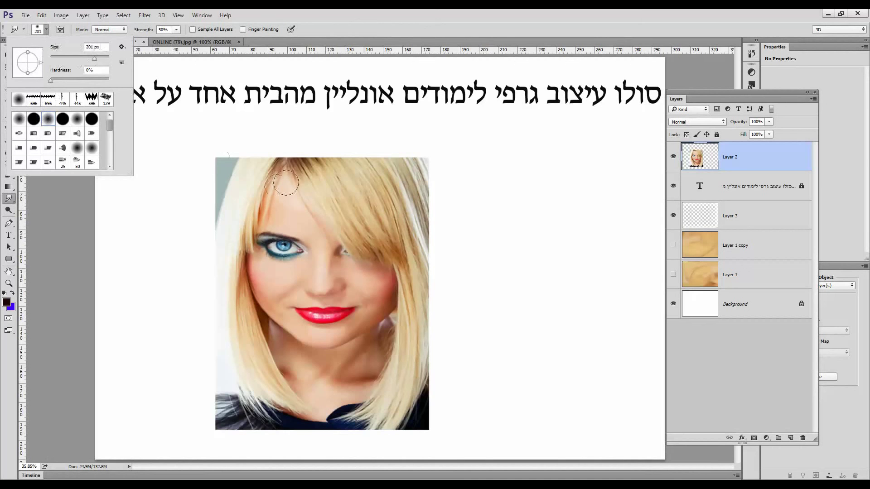
{"action": "mouse_move", "coordinate": [342, 180]}
{"action": "left_mouse_down"}
{"action": "mouse_move", "coordinate": [397, 194]}
{"action": "mouse_move", "coordinate": [357, 206]}
{"action": "mouse_move", "coordinate": [382, 218]}
{"action": "mouse_move", "coordinate": [404, 220]}
{"action": "mouse_move", "coordinate": [413, 195]}
{"action": "mouse_move", "coordinate": [398, 176]}
{"action": "mouse_move", "coordinate": [344, 159]}
{"action": "mouse_move", "coordinate": [313, 170]}
{"action": "mouse_move", "coordinate": [340, 229]}
{"action": "mouse_move", "coordinate": [369, 231]}
{"action": "mouse_move", "coordinate": [345, 188]}
{"action": "mouse_move", "coordinate": [360, 219]}
{"action": "mouse_move", "coordinate": [383, 235]}
{"action": "mouse_move", "coordinate": [371, 229]}
{"action": "mouse_move", "coordinate": [415, 222]}
{"action": "mouse_move", "coordinate": [423, 164]}
{"action": "mouse_move", "coordinate": [418, 225]}
{"action": "mouse_move", "coordinate": [376, 252]}
{"action": "mouse_move", "coordinate": [410, 232]}
{"action": "left_mouse_up"}
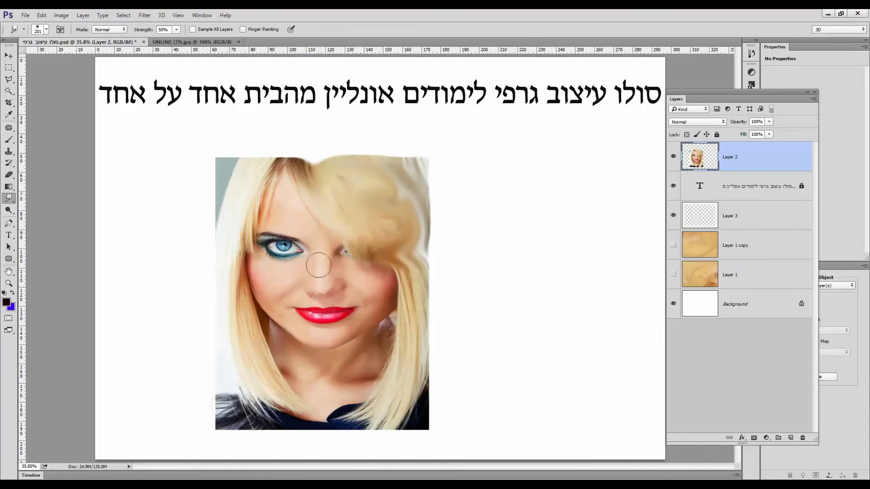
Select a rectangular patch of the smudged hair, invert the selection, and delete the rest of the portrait
{"action": "left_click", "coordinate": [9, 67]}
{"action": "left_click_drag", "start_coordinate": [336, 169], "coordinate": [410, 228]}
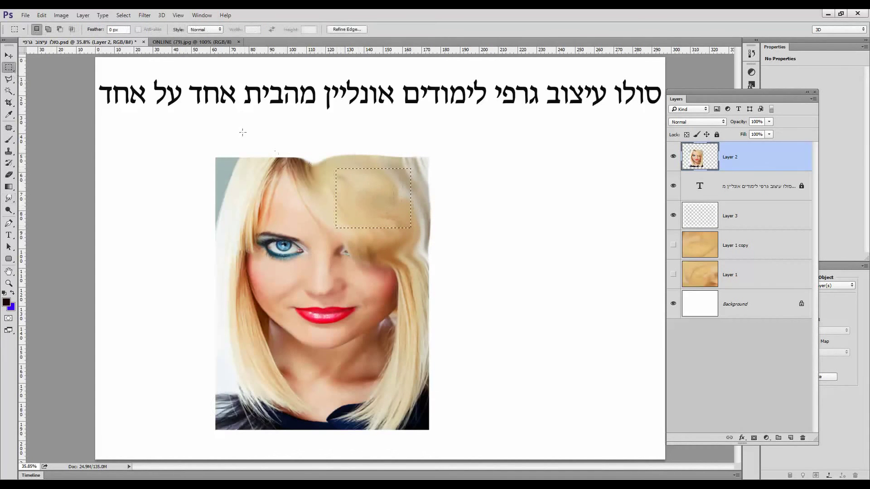
{"action": "left_click", "coordinate": [123, 15]}
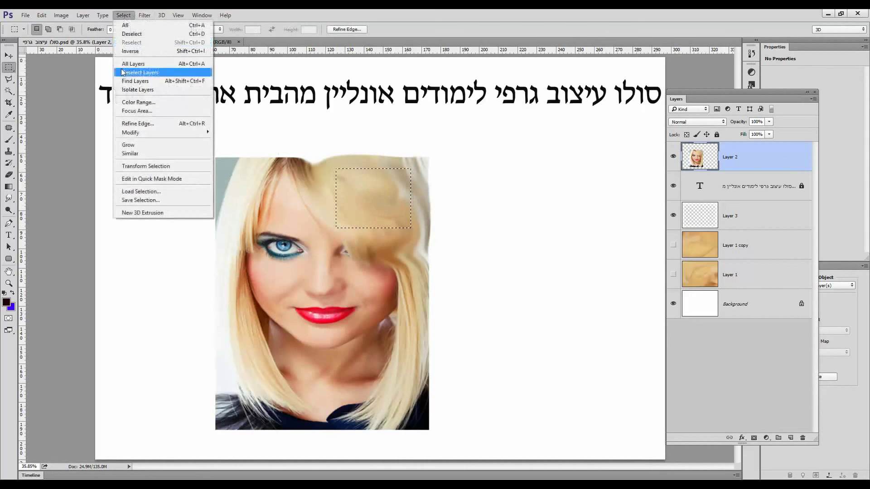
{"action": "left_click", "coordinate": [130, 52]}
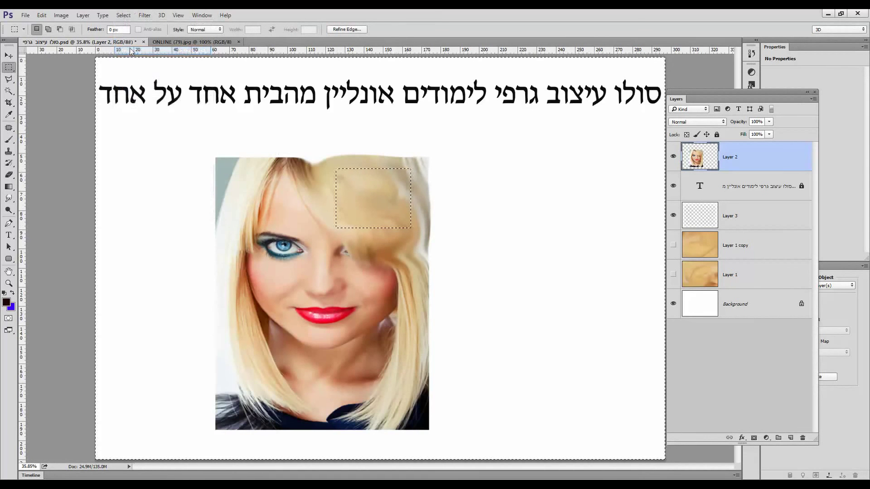
{"action": "key", "text": "Delete"}
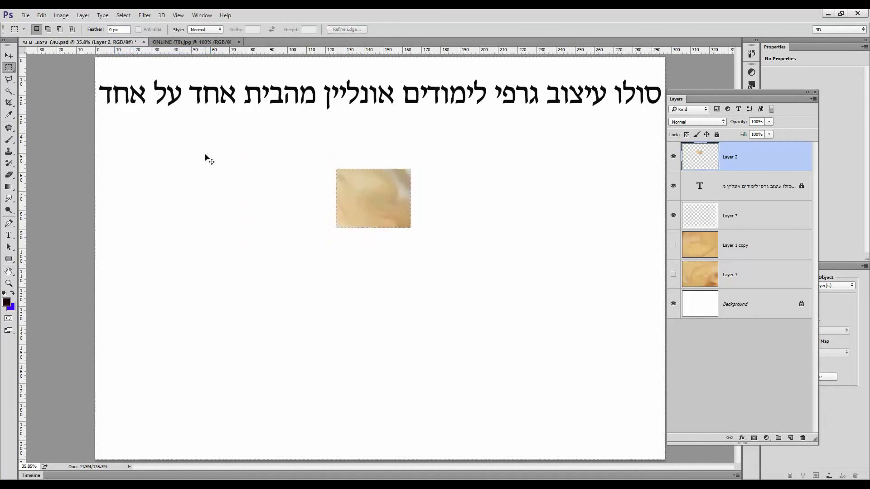
Stretch the smudged hair patch with Free Transform to about 555% so it covers most of the page
{"action": "key", "text": "ctrl+t"}
{"action": "left_click_drag", "start_coordinate": [339, 230], "coordinate": [123, 396]}
{"action": "left_click_drag", "start_coordinate": [410, 169], "coordinate": [538, 68]}
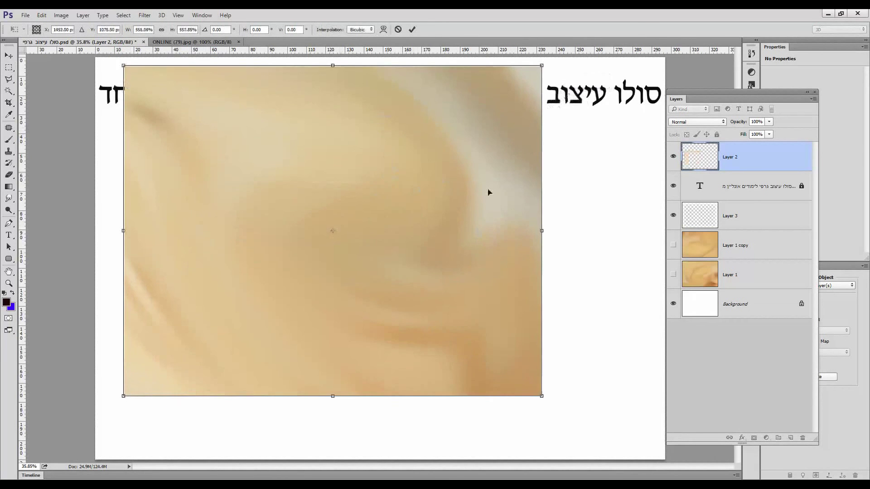
{"action": "key", "text": "Return"}
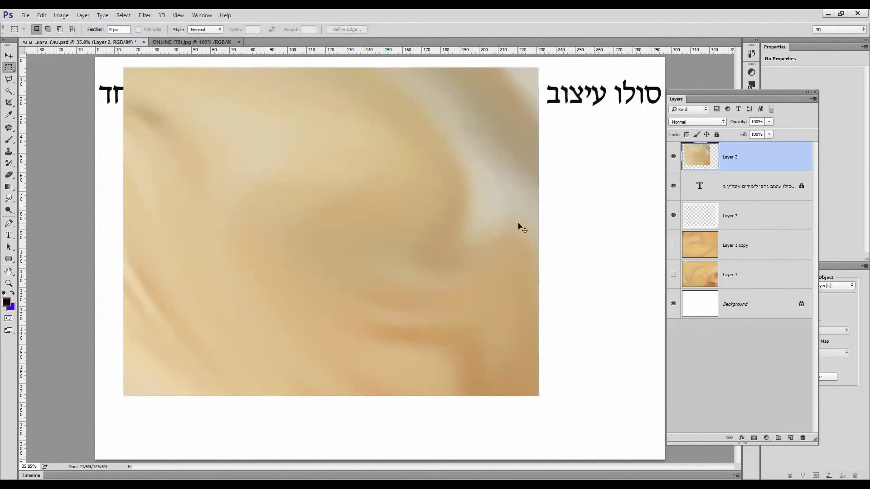
Undo the stretching and cropping of the hair patch to bring back the full portrait, and deselect
{"action": "key", "text": "ctrl+alt+z"}
{"action": "key", "text": "ctrl+alt+z"}
{"action": "key", "text": "ctrl+alt+z"}
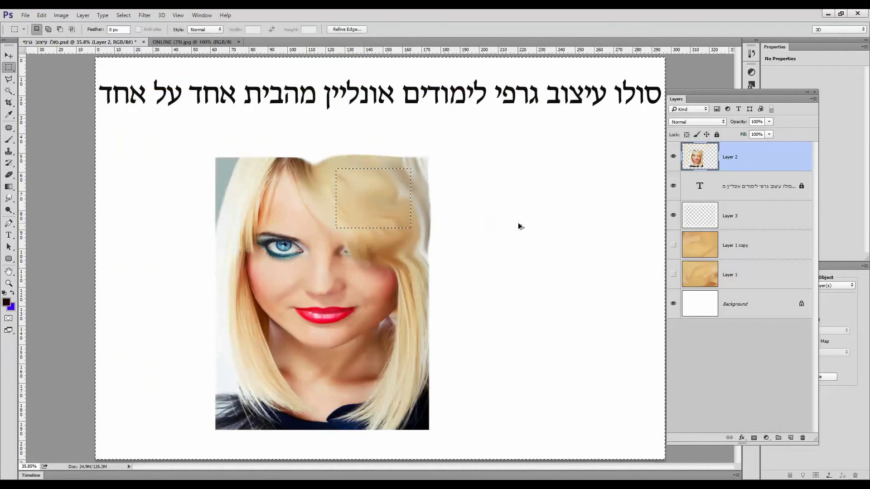
{"action": "left_click", "coordinate": [286, 397]}
Smudge the dark clothing in the portrait's lower-left corner at 50% strength, and switch to the Rectangular Marquee tool
{"action": "left_click", "coordinate": [8, 283]}
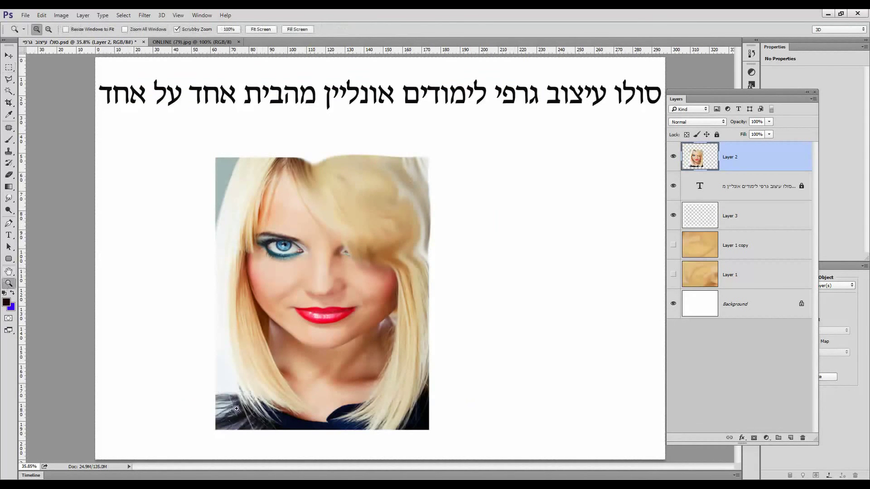
{"action": "left_click", "coordinate": [232, 413]}
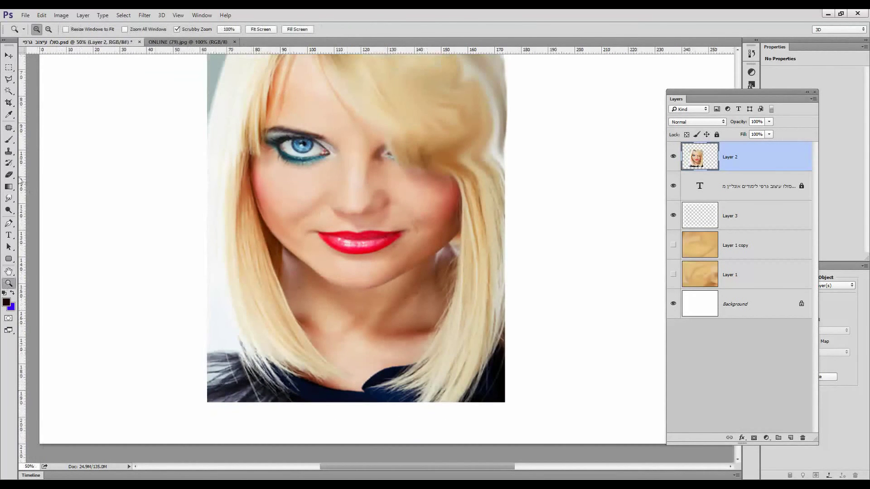
{"action": "left_click", "coordinate": [8, 198]}
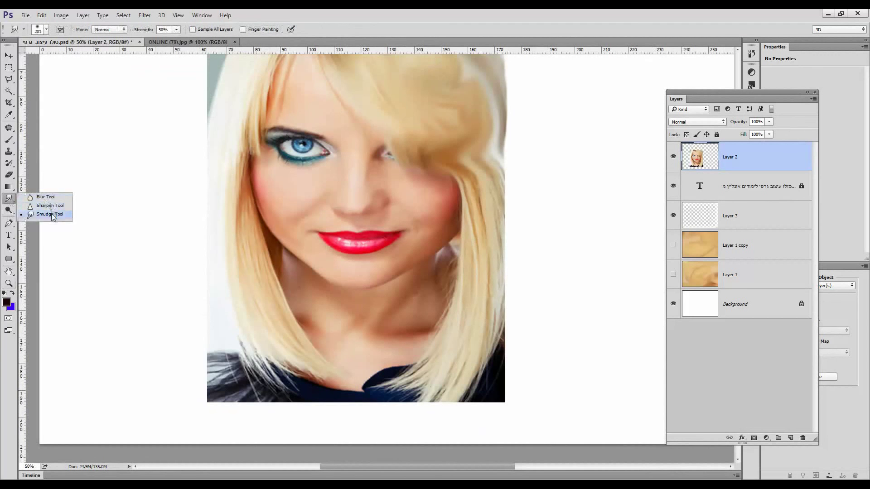
{"action": "left_click", "coordinate": [52, 214]}
{"action": "mouse_move", "coordinate": [254, 358]}
{"action": "left_mouse_down"}
{"action": "mouse_move", "coordinate": [279, 376]}
{"action": "mouse_move", "coordinate": [240, 375]}
{"action": "mouse_move", "coordinate": [227, 360]}
{"action": "mouse_move", "coordinate": [216, 374]}
{"action": "mouse_move", "coordinate": [247, 389]}
{"action": "mouse_move", "coordinate": [304, 395]}
{"action": "mouse_move", "coordinate": [295, 365]}
{"action": "mouse_move", "coordinate": [292, 385]}
{"action": "mouse_move", "coordinate": [306, 376]}
{"action": "mouse_move", "coordinate": [233, 340]}
{"action": "mouse_move", "coordinate": [311, 370]}
{"action": "mouse_move", "coordinate": [323, 396]}
{"action": "mouse_move", "coordinate": [336, 394]}
{"action": "mouse_move", "coordinate": [290, 341]}
{"action": "left_mouse_up"}
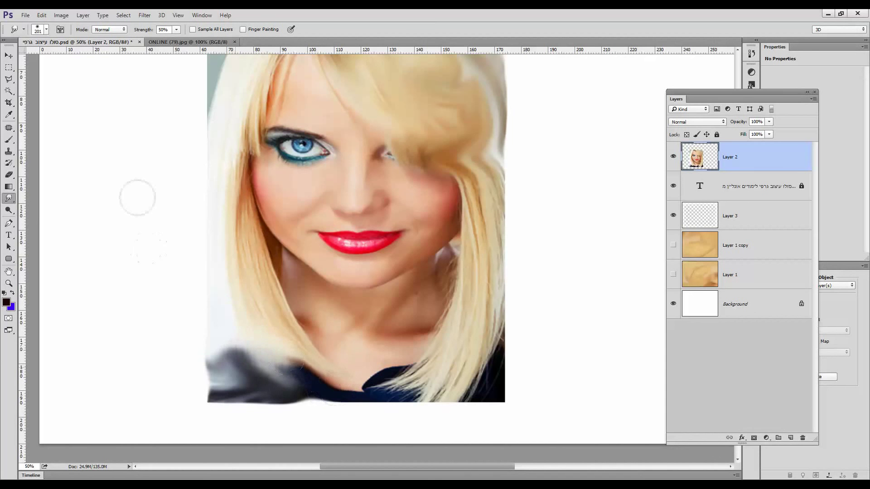
{"action": "left_click_drag", "start_coordinate": [308, 415], "coordinate": [296, 378]}
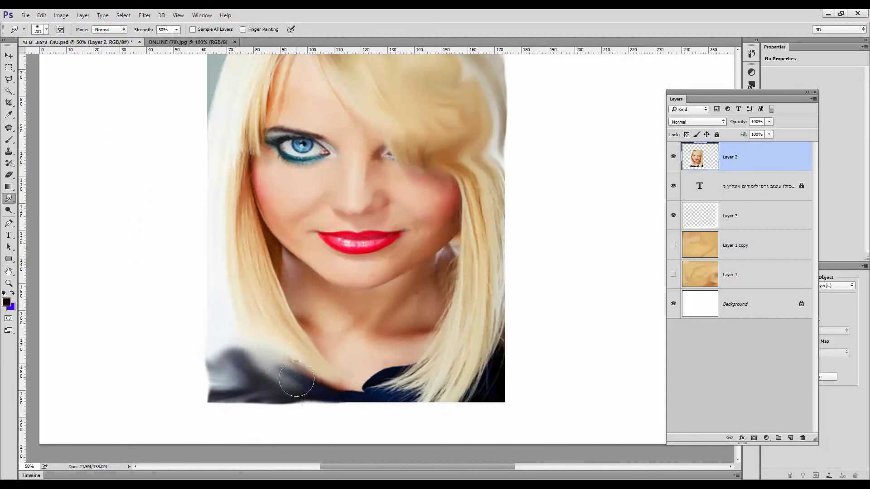
{"action": "left_click", "coordinate": [9, 67]}
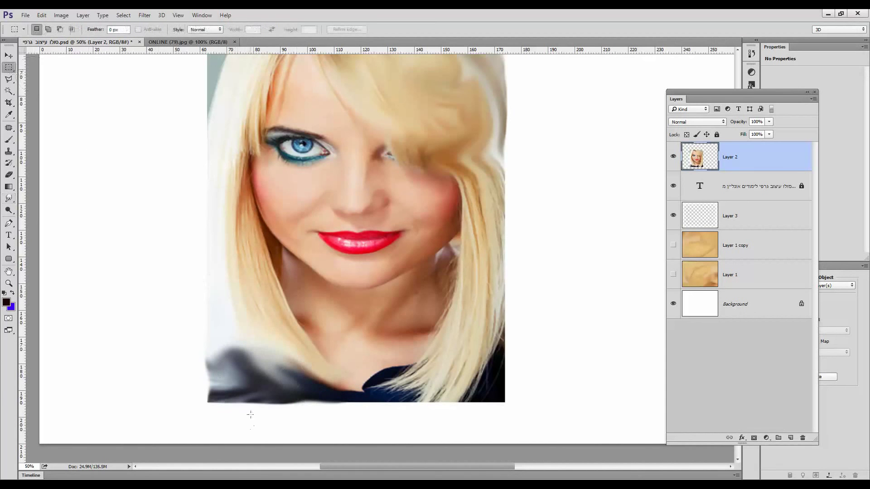
Select a rectangular patch of the smudged dark clothing, invert the selection, and delete the rest of the portrait
{"action": "left_click_drag", "start_coordinate": [237, 356], "coordinate": [266, 385]}
{"action": "left_click", "coordinate": [116, 17]}
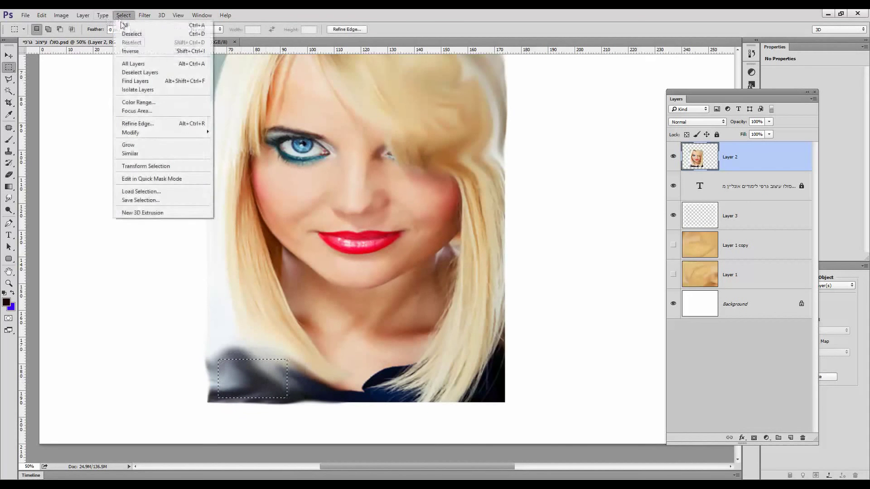
{"action": "left_click", "coordinate": [136, 51]}
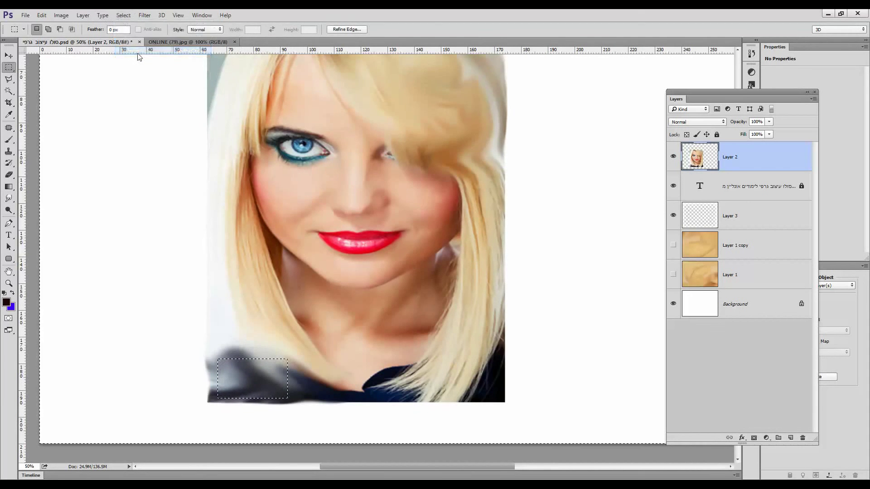
{"action": "key", "text": "Delete"}
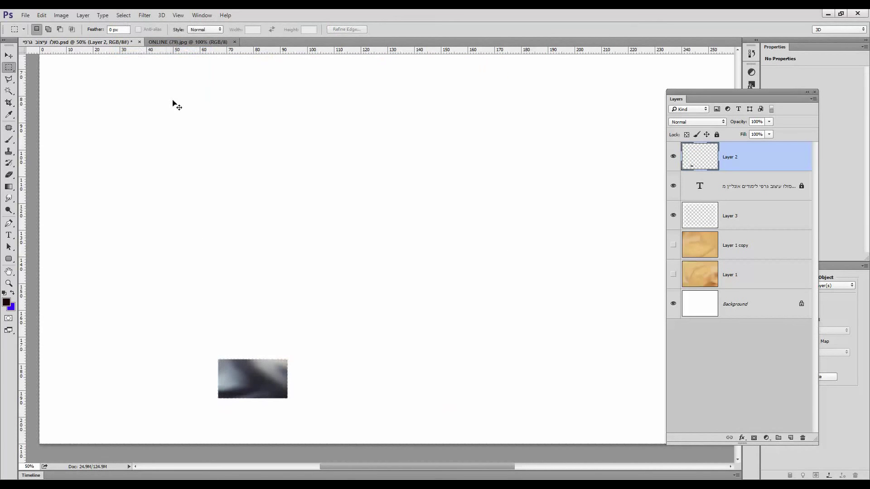
Stretch the dark clothing patch with Free Transform until it covers the entire page
{"action": "key", "text": "ctrl+t"}
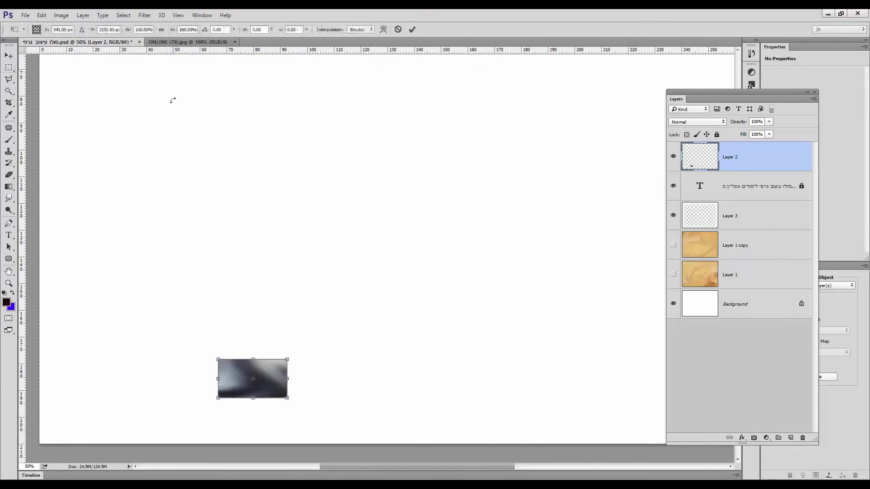
{"action": "left_click", "coordinate": [41, 15]}
{"action": "left_click", "coordinate": [289, 309]}
{"action": "left_click_drag", "start_coordinate": [289, 357], "coordinate": [576, 165]}
{"action": "key", "text": "ctrl+0"}
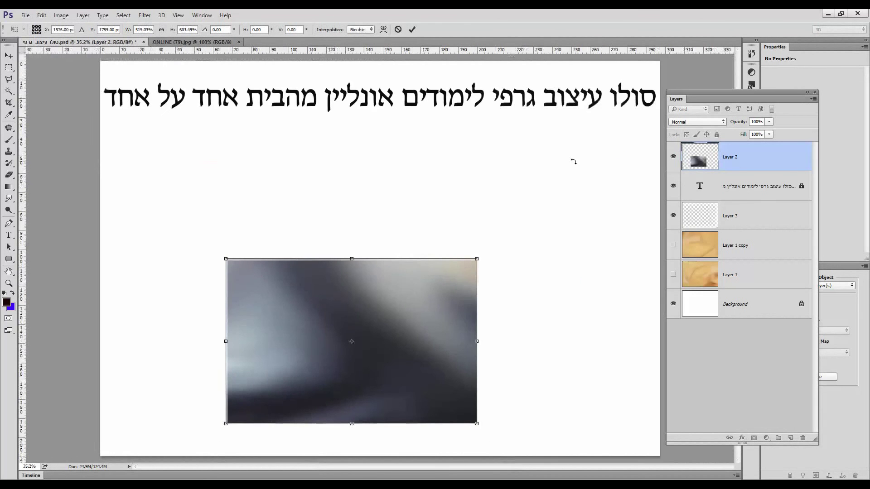
{"action": "left_click_drag", "start_coordinate": [479, 258], "coordinate": [691, 44]}
{"action": "left_click_drag", "start_coordinate": [208, 428], "coordinate": [72, 460]}
{"action": "key", "text": "Return"}
{"action": "key", "text": "m"}
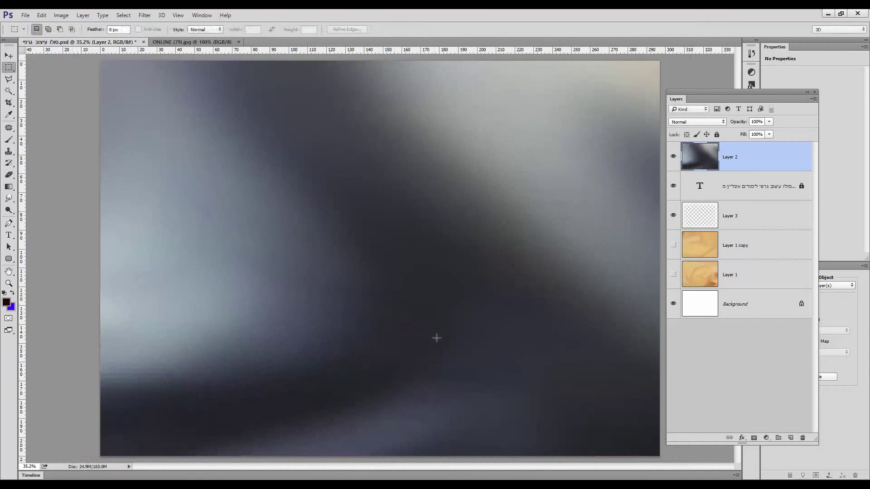
Duplicate the stretched dark texture layer and set the copy's blend mode to Overlay
{"action": "left_click_drag", "start_coordinate": [759, 158], "coordinate": [791, 437]}
{"action": "left_click", "coordinate": [725, 122]}
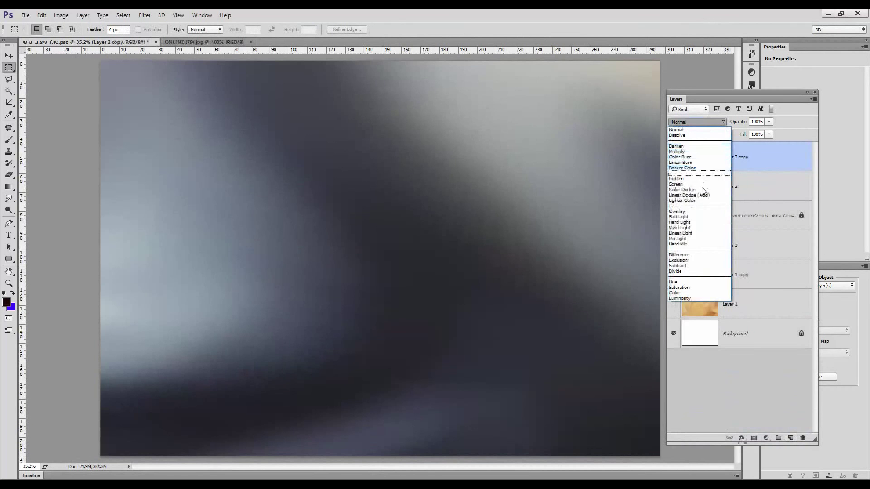
{"action": "left_click", "coordinate": [700, 212]}
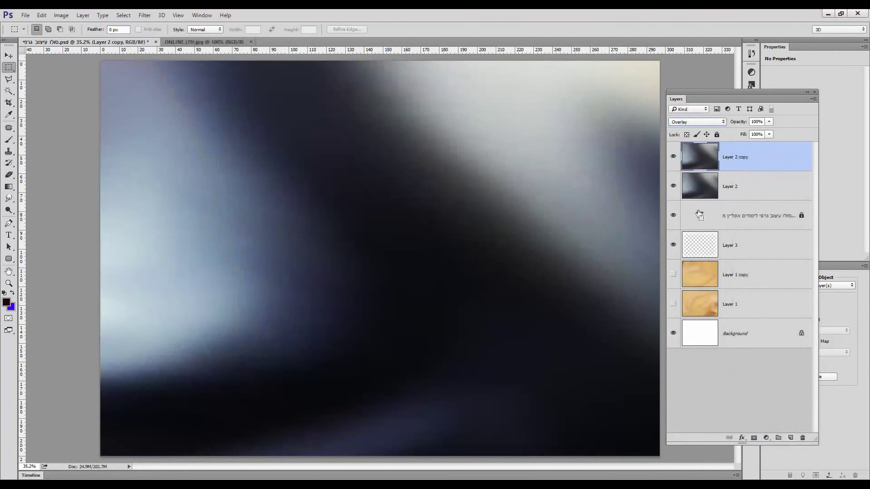
Rotate the Overlay copy by about -101° and stretch it to about 106% width and 215% height, covering the page
{"action": "key", "text": "ctrl+minus"}
{"action": "key", "text": "ctrl+minus"}
{"action": "key", "text": "ctrl+minus"}
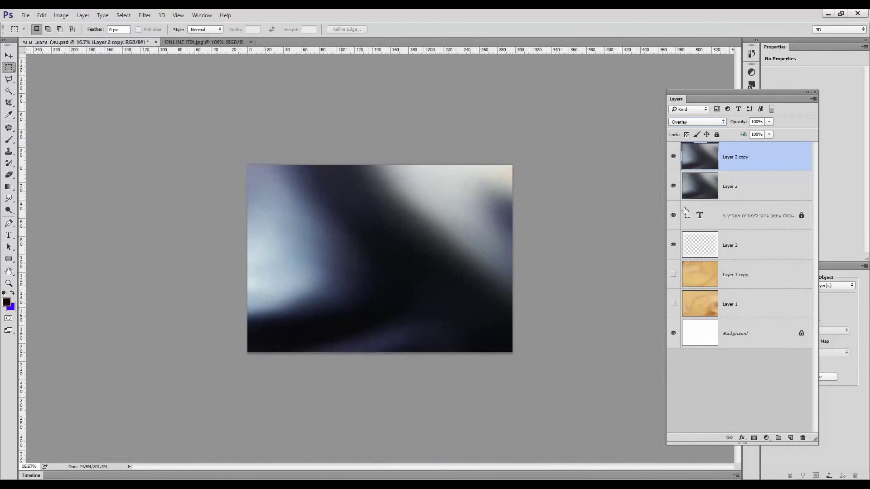
{"action": "key", "text": "ctrl+t"}
{"action": "left_click_drag", "start_coordinate": [532, 145], "coordinate": [159, 153]}
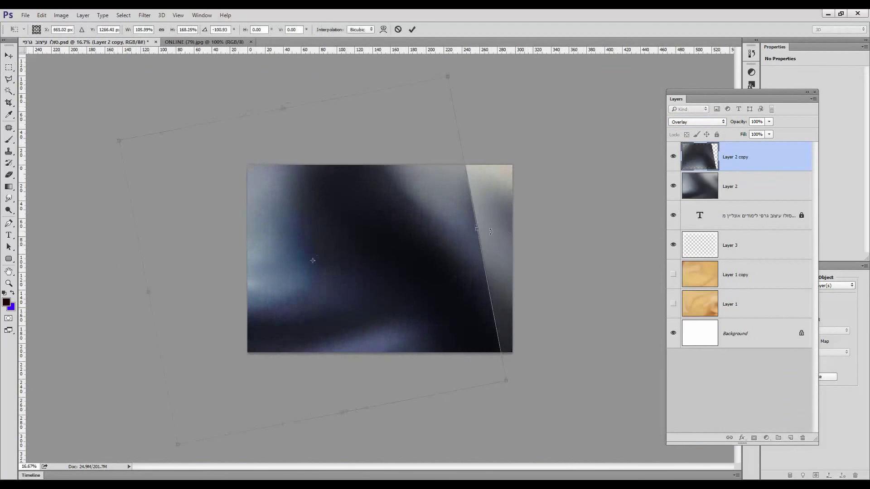
{"action": "left_click_drag", "start_coordinate": [485, 230], "coordinate": [579, 214]}
{"action": "left_click_drag", "start_coordinate": [460, 286], "coordinate": [510, 284]}
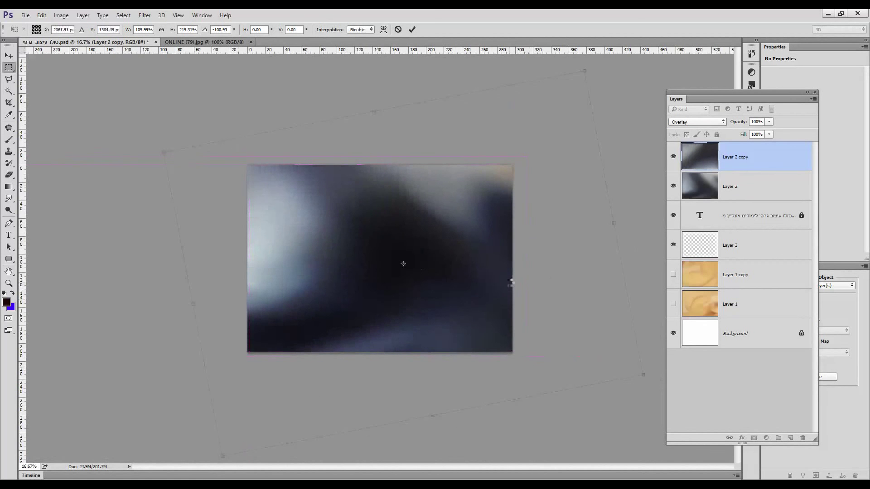
{"action": "key", "text": "Return"}
{"action": "key", "text": "ctrl+0"}
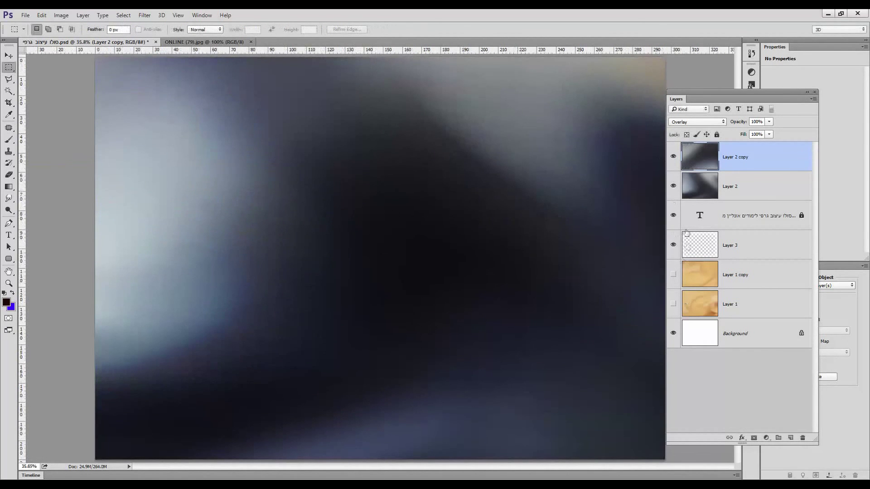
Hide both dark texture layers, Layer 2 and Layer 2 copy, and switch to the Move tool
{"action": "left_click", "coordinate": [673, 157]}
{"action": "left_click", "coordinate": [673, 187]}
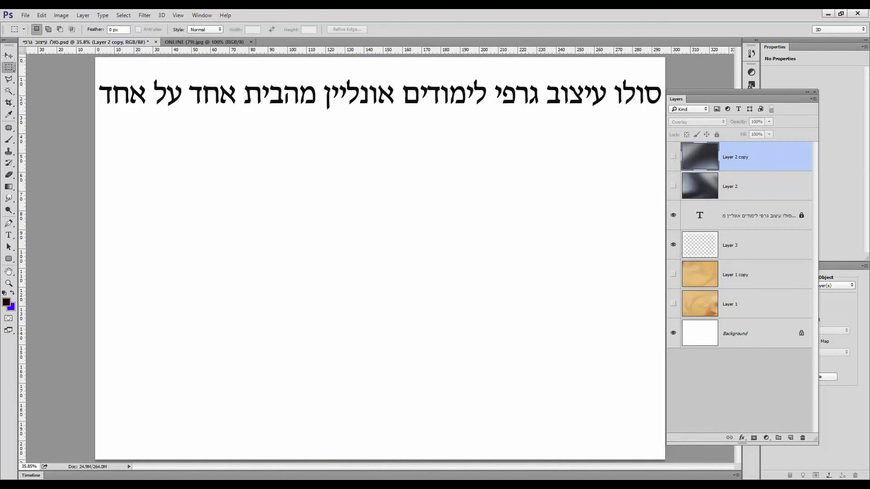
{"action": "left_click", "coordinate": [11, 58]}
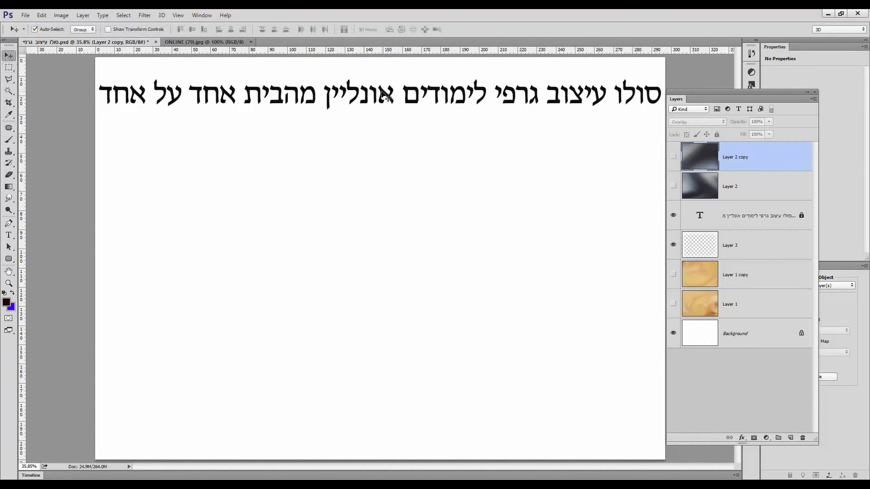